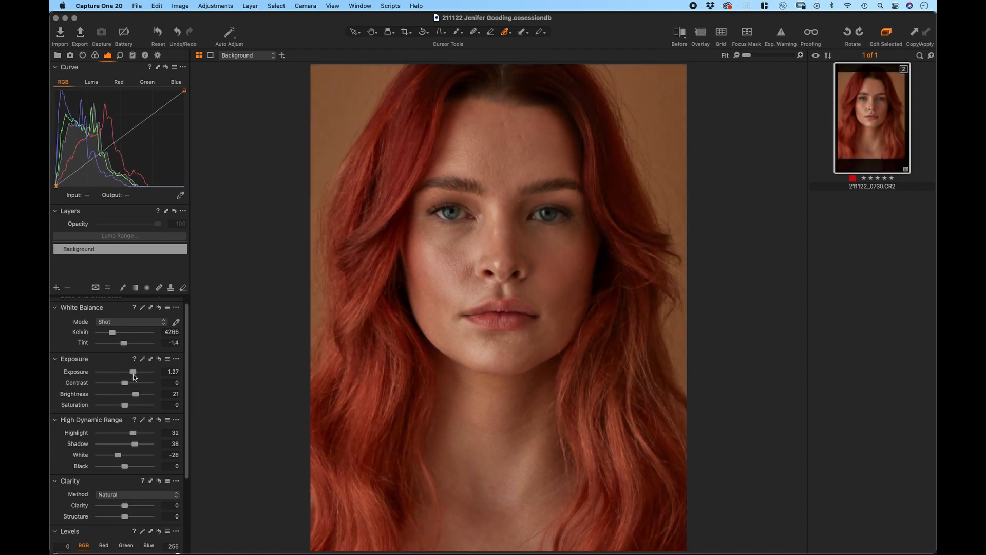
# - Set Exposure 1.82, Brightness 27, Highlight 38, Shadow 41 and White -42, and shift the white balance to Kelvin 4126 and Tint -0.2
pyautogui.moveTo(132, 372); pyautogui.dragTo(139, 392)
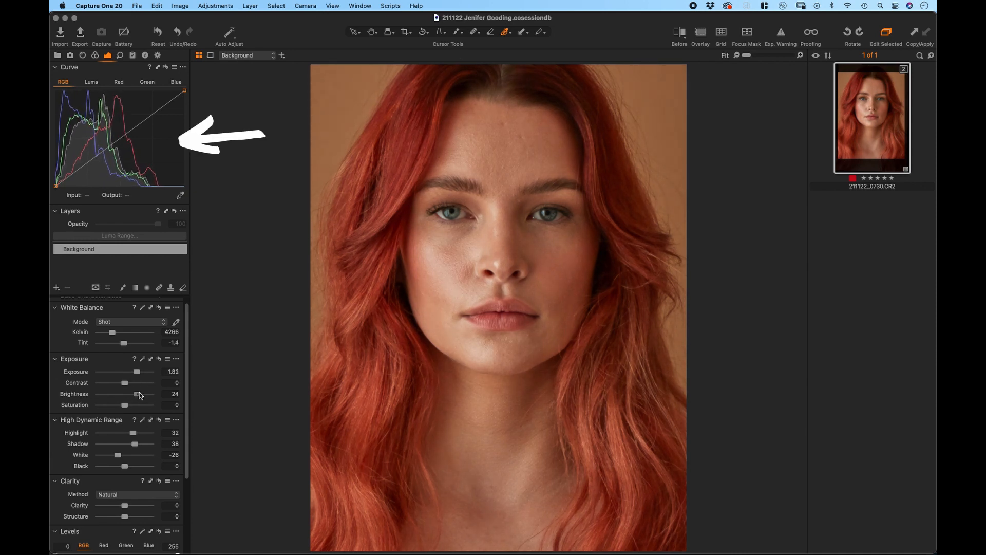
pyautogui.moveTo(133, 431); pyautogui.dragTo(114, 456)
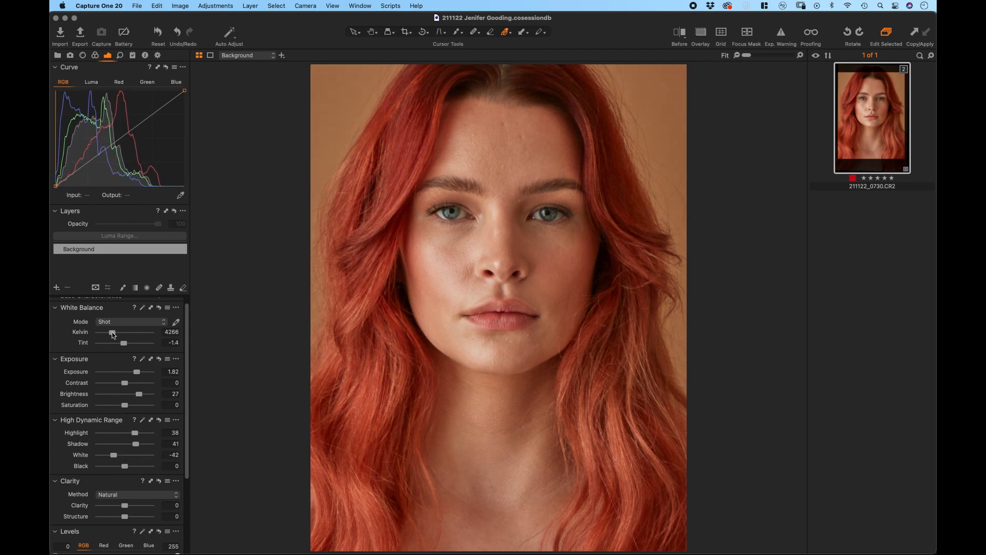
pyautogui.moveTo(113, 335); pyautogui.dragTo(124, 345)
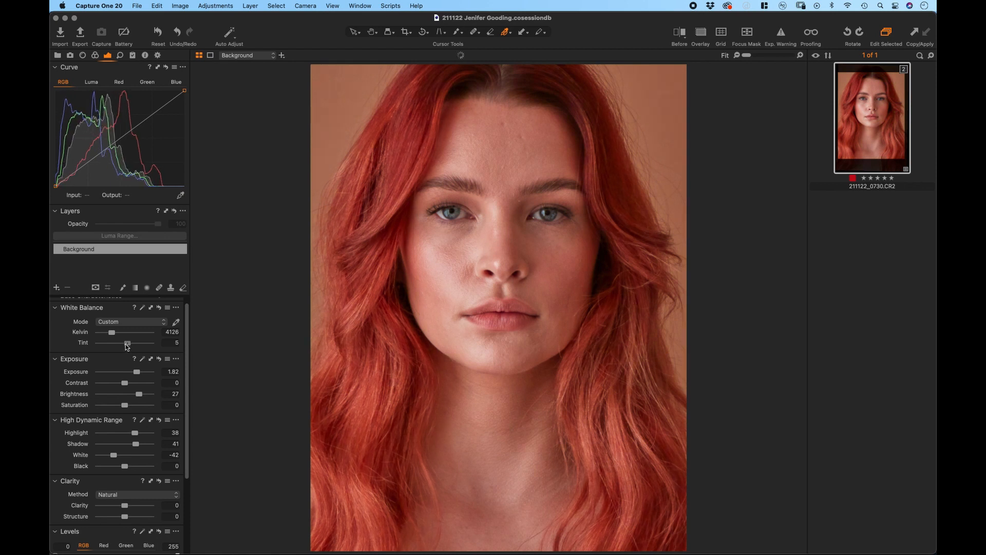
# - Compare the adjusted portrait with its unedited version
pyautogui.click(680, 33)
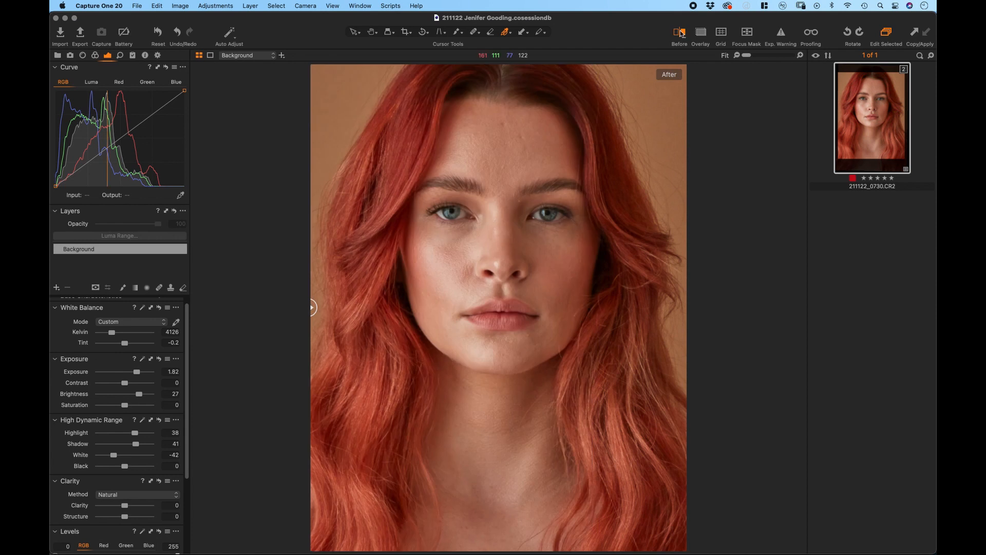
pyautogui.click(680, 33)
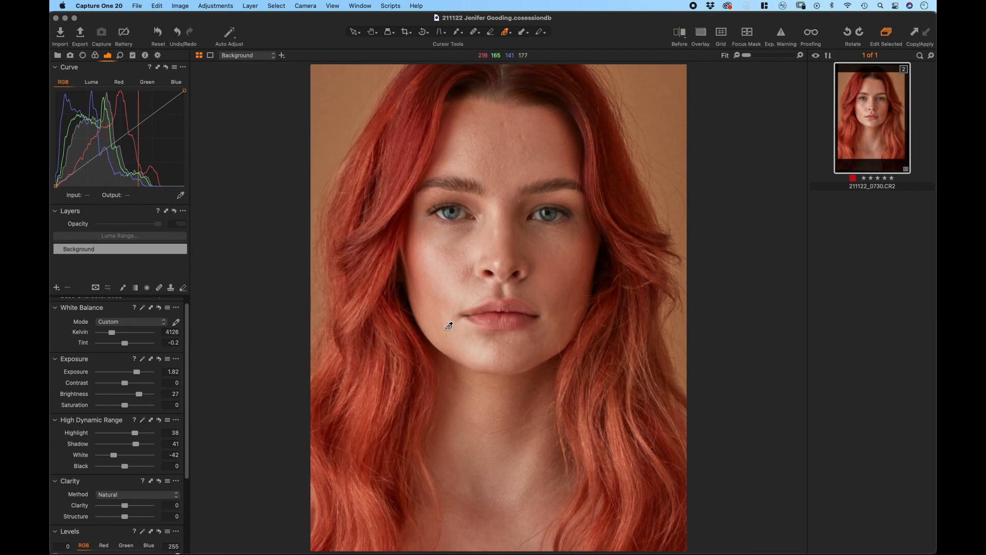
pyautogui.press('.')
pyautogui.press(',')
# - Send the portrait to Adobe Photoshop 2020 for editing
pyautogui.rightClick(862, 113)
pyautogui.moveTo(795, 215)
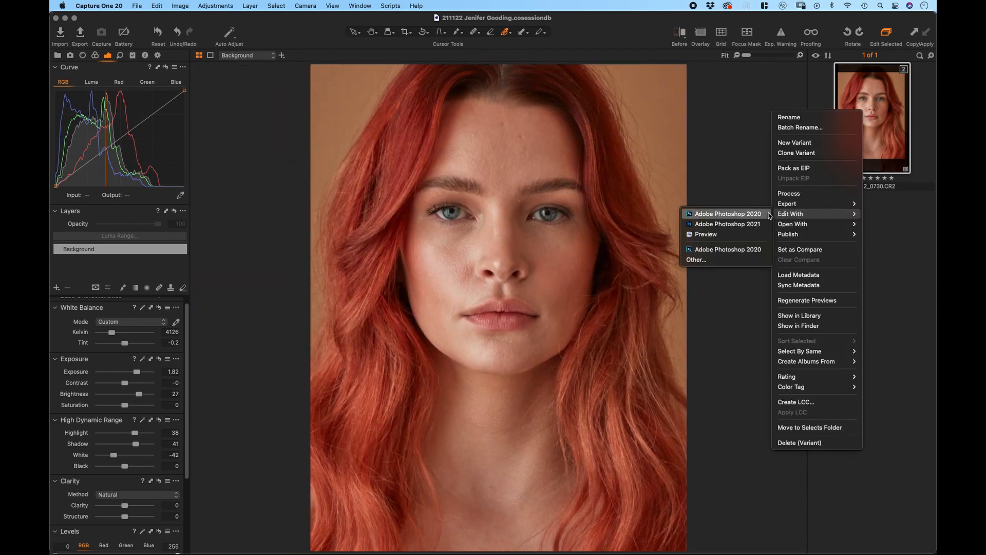
pyautogui.click(728, 214)
# - Add an empty layer above Background copy and choose the Spot Healing Brush
pyautogui.moveTo(904, 326); pyautogui.dragTo(905, 325)
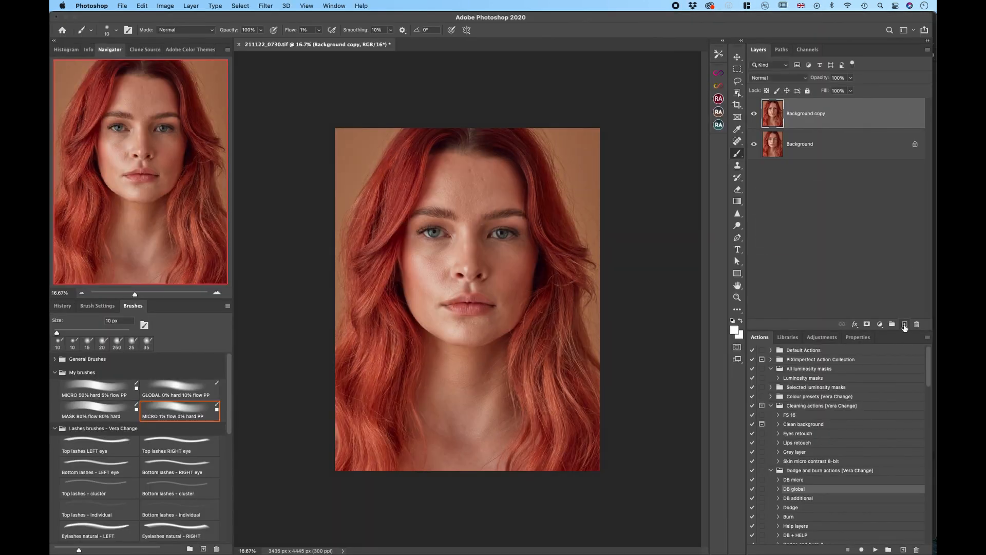
pyautogui.click(905, 325)
pyautogui.click(737, 141)
# - Heal stray hairs and small blemishes around the cheek, jaw and neck with a Spot Healing Brush of about 15 px
pyautogui.press('super+plus')
pyautogui.press('super+plus')
pyautogui.press('super+plus')
pyautogui.press('[')
pyautogui.press('[')
pyautogui.press('[')
pyautogui.press('[')
pyautogui.press('[')
pyautogui.press('[')
pyautogui.press('[')
pyautogui.press('[')
pyautogui.press('[')
pyautogui.press('[')
pyautogui.press('[')
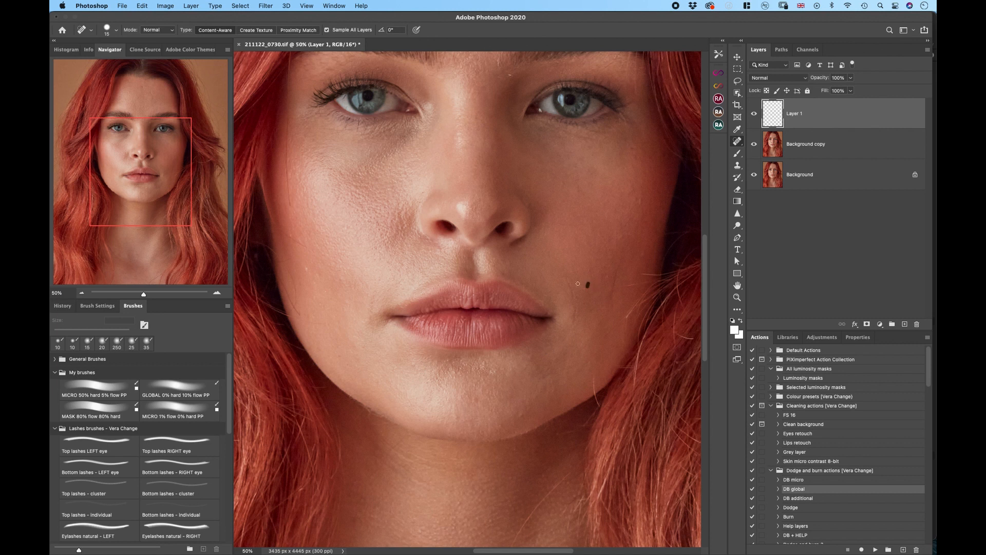
pyautogui.press('[')
pyautogui.press('[')
pyautogui.press(']')
pyautogui.moveTo(600, 406); pyautogui.dragTo(591, 417)
pyautogui.moveTo(529, 489); pyautogui.dragTo(526, 319)
pyautogui.press(']')
pyautogui.moveTo(574, 292)
pyautogui.mouseDown()
pyautogui.moveTo(529, 333)
pyautogui.moveTo(506, 385)
pyautogui.mouseUp()
pyautogui.moveTo(561, 306); pyautogui.dragTo(528, 340)
# - Heal the loose strands crossing the long hair in the lower-left part of the portrait
pyautogui.moveTo(381, 366); pyautogui.dragTo(564, 295)
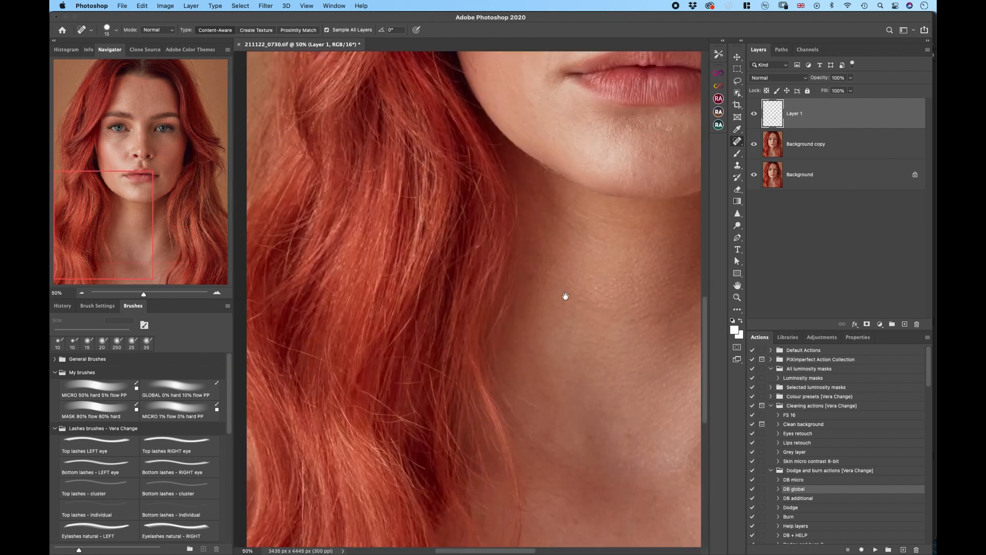
pyautogui.moveTo(497, 232); pyautogui.dragTo(475, 247)
pyautogui.moveTo(274, 342)
pyautogui.mouseDown()
pyautogui.moveTo(327, 363)
pyautogui.moveTo(286, 345)
pyautogui.mouseUp()
pyautogui.moveTo(397, 381)
pyautogui.mouseDown()
pyautogui.moveTo(430, 380)
pyautogui.moveTo(407, 412)
pyautogui.mouseUp()
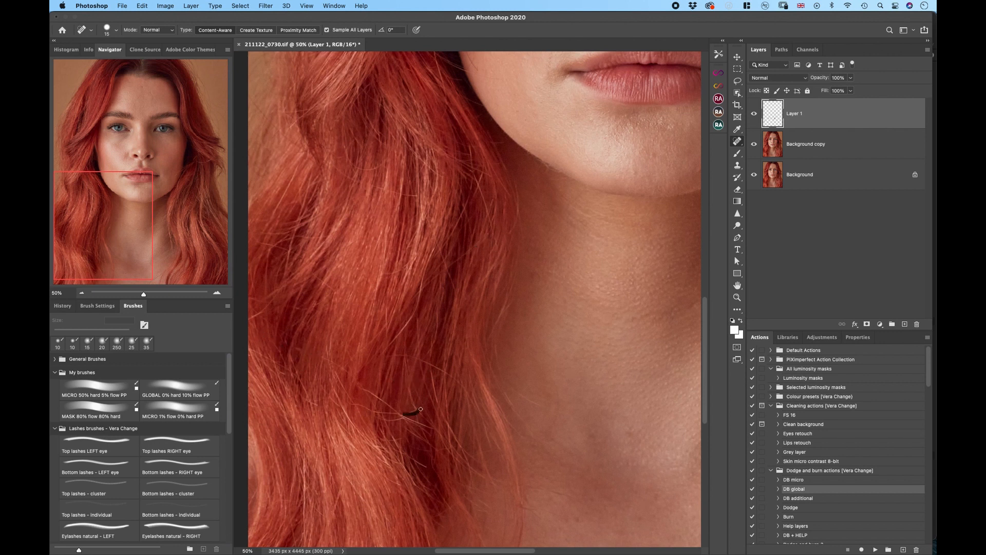
pyautogui.moveTo(375, 187); pyautogui.dragTo(413, 198)
pyautogui.scroll(-5, 447, 270)
pyautogui.press(']')
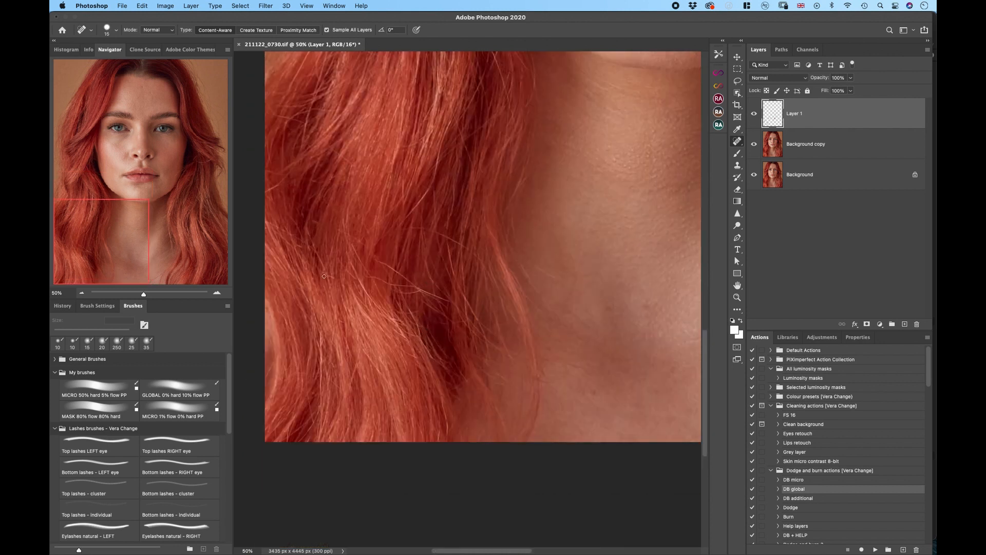
pyautogui.moveTo(324, 276); pyautogui.dragTo(341, 278)
pyautogui.moveTo(356, 349); pyautogui.dragTo(357, 367)
pyautogui.moveTo(371, 279)
pyautogui.mouseDown()
pyautogui.moveTo(460, 305)
pyautogui.moveTo(418, 303)
pyautogui.moveTo(448, 373)
pyautogui.moveTo(445, 363)
pyautogui.moveTo(476, 381)
pyautogui.mouseUp()
# - Heal the flyaway strands in the hair beside the cheek and temple on the portrait's left side, using a smaller brush
pyautogui.scroll(10, 411, 273)
pyautogui.press('[')
pyautogui.press(']')
pyautogui.press('[')
pyautogui.moveTo(437, 191); pyautogui.dragTo(437, 244)
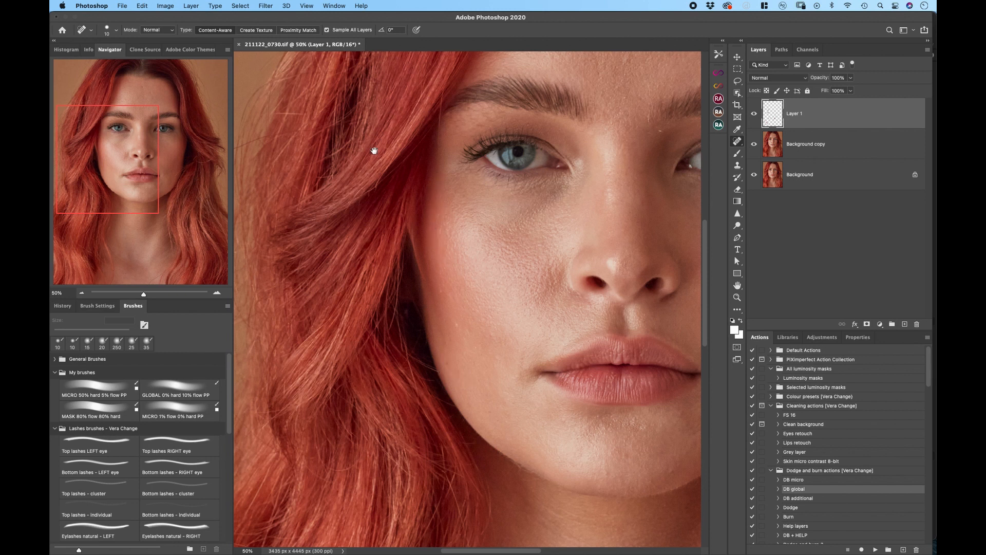
pyautogui.moveTo(375, 151); pyautogui.dragTo(438, 316)
pyautogui.moveTo(337, 278); pyautogui.dragTo(361, 279)
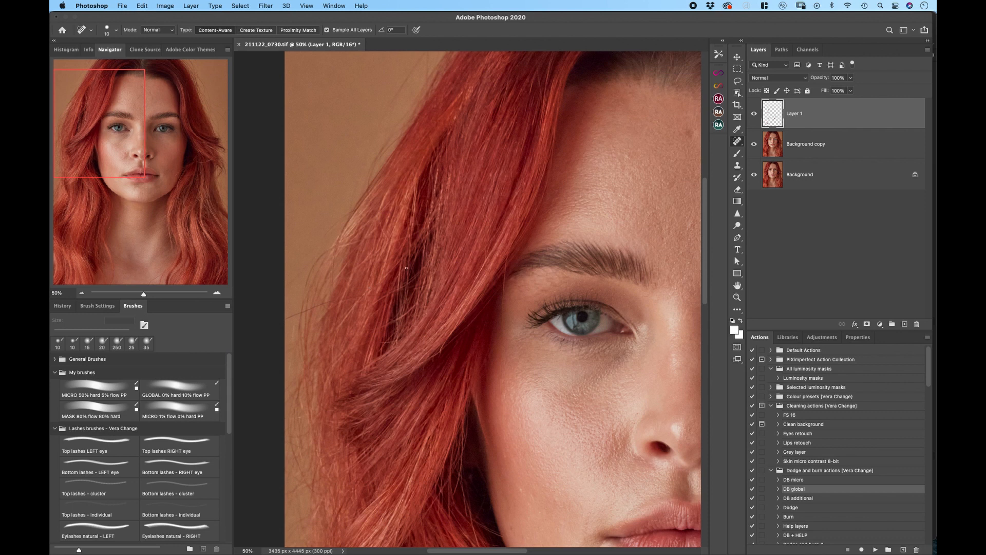
pyautogui.moveTo(440, 72); pyautogui.dragTo(329, 223)
# - Heal the flyaway hairs along the hair's outer edge and the background in the upper-right part of the portrait
pyautogui.moveTo(553, 194); pyautogui.dragTo(413, 214)
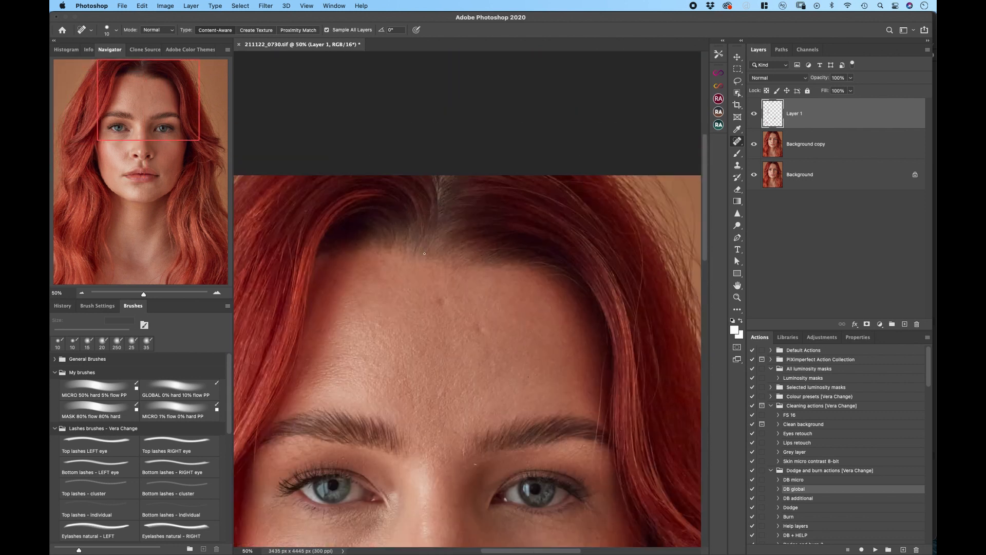
pyautogui.hscroll(5, 473, 249)
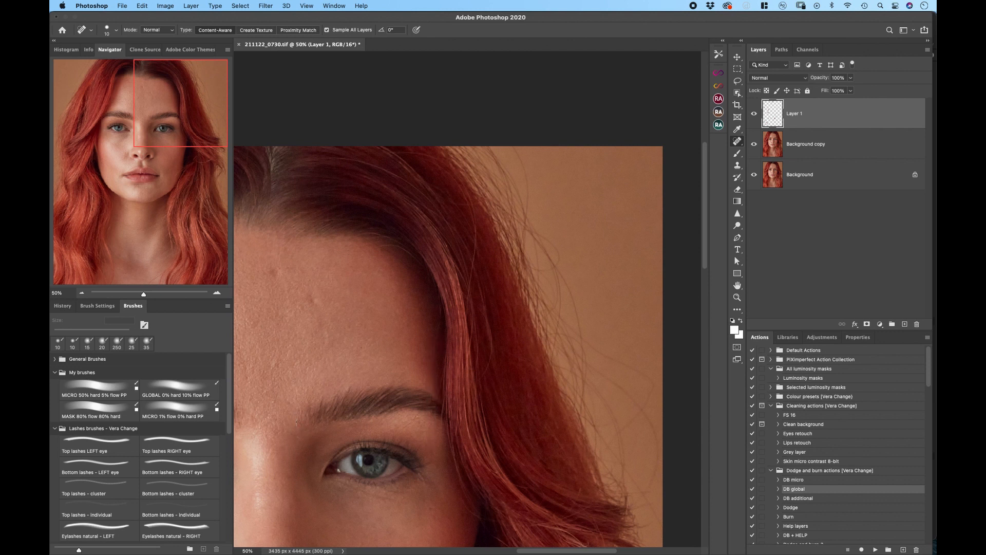
pyautogui.moveTo(400, 429); pyautogui.dragTo(427, 407)
pyautogui.hscroll(5, 341, 302)
pyautogui.scroll(-2, 341, 302)
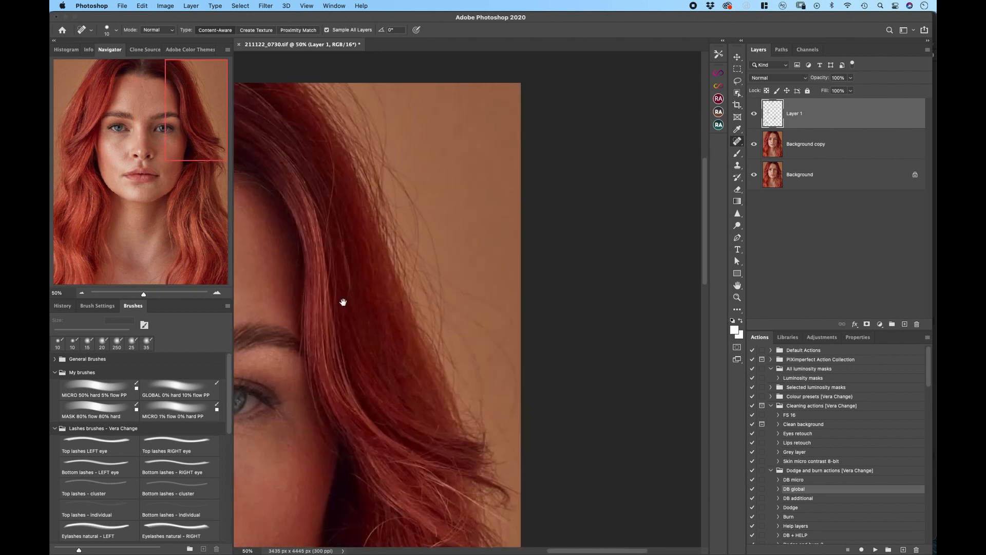
pyautogui.press(']')
pyautogui.moveTo(398, 169)
pyautogui.mouseDown()
pyautogui.moveTo(419, 193)
pyautogui.moveTo(399, 206)
pyautogui.moveTo(424, 204)
pyautogui.mouseUp()
pyautogui.moveTo(445, 278)
pyautogui.mouseDown()
pyautogui.moveTo(513, 323)
pyautogui.moveTo(469, 375)
pyautogui.mouseUp()
pyautogui.press('[')
pyautogui.moveTo(498, 308)
pyautogui.mouseDown()
pyautogui.moveTo(517, 323)
pyautogui.moveTo(505, 339)
pyautogui.mouseUp()
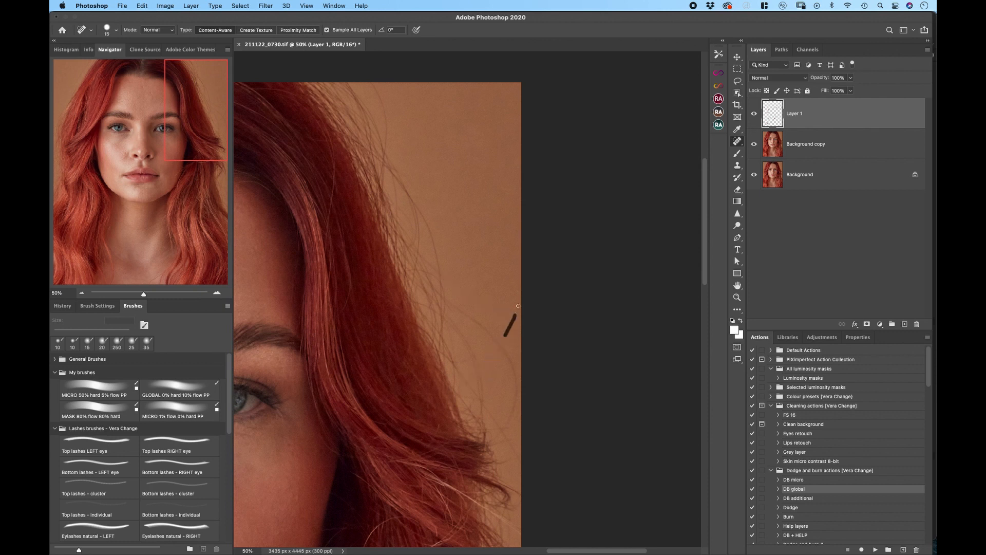
# - Heal the strands crossing the hair on the portrait's right side, from cheek level down to the bottom edge
pyautogui.moveTo(453, 404); pyautogui.dragTo(461, 193)
pyautogui.moveTo(372, 350)
pyautogui.mouseDown()
pyautogui.moveTo(387, 328)
pyautogui.moveTo(448, 320)
pyautogui.mouseUp()
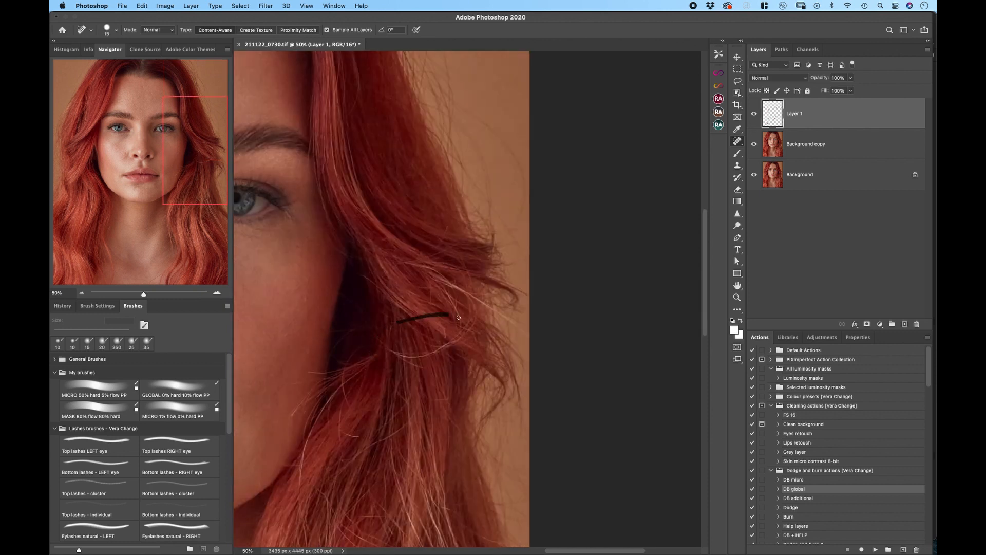
pyautogui.moveTo(415, 377); pyautogui.dragTo(533, 235)
pyautogui.moveTo(465, 295)
pyautogui.mouseDown()
pyautogui.moveTo(479, 292)
pyautogui.moveTo(480, 311)
pyautogui.mouseUp()
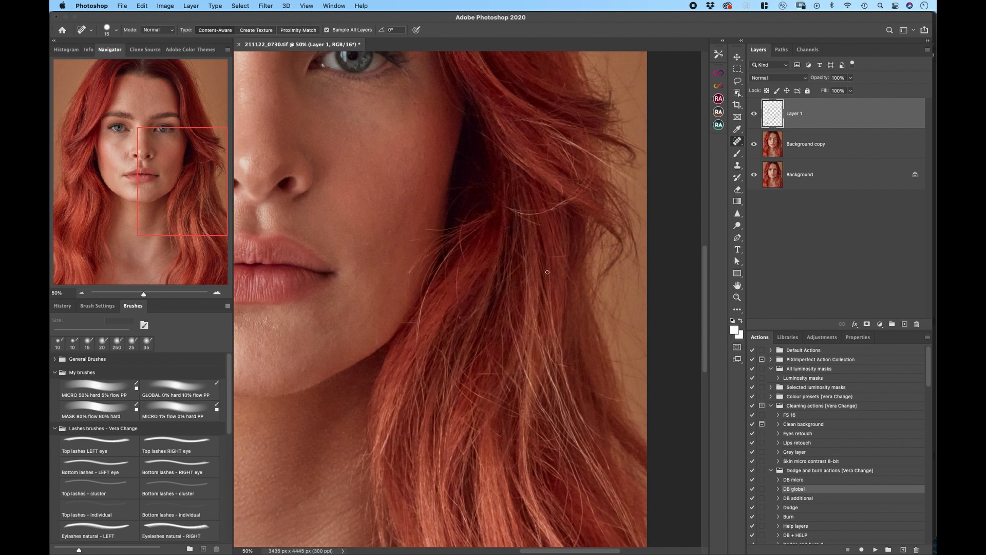
pyautogui.moveTo(594, 399)
pyautogui.mouseDown()
pyautogui.moveTo(571, 293)
pyautogui.moveTo(616, 291)
pyautogui.mouseUp()
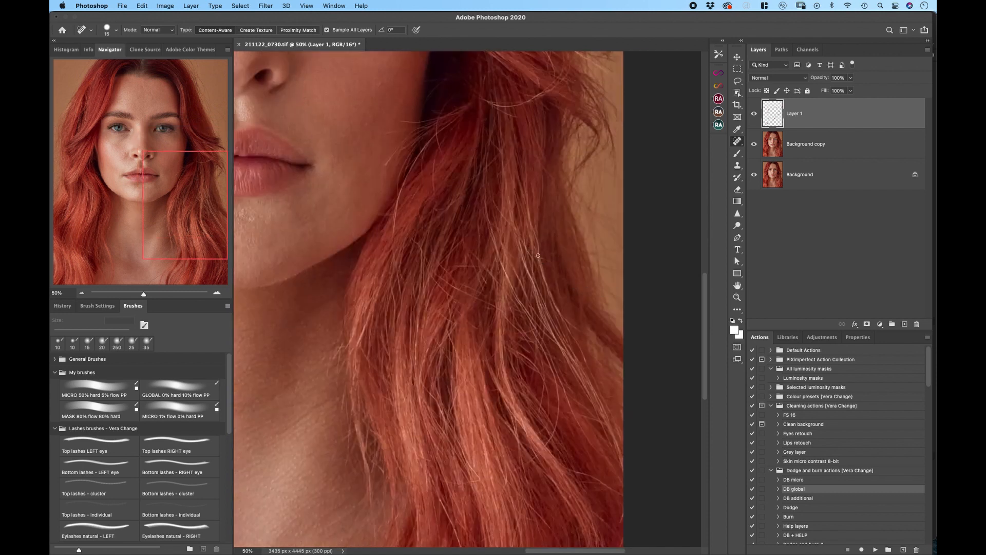
pyautogui.scroll(-5, 566, 303)
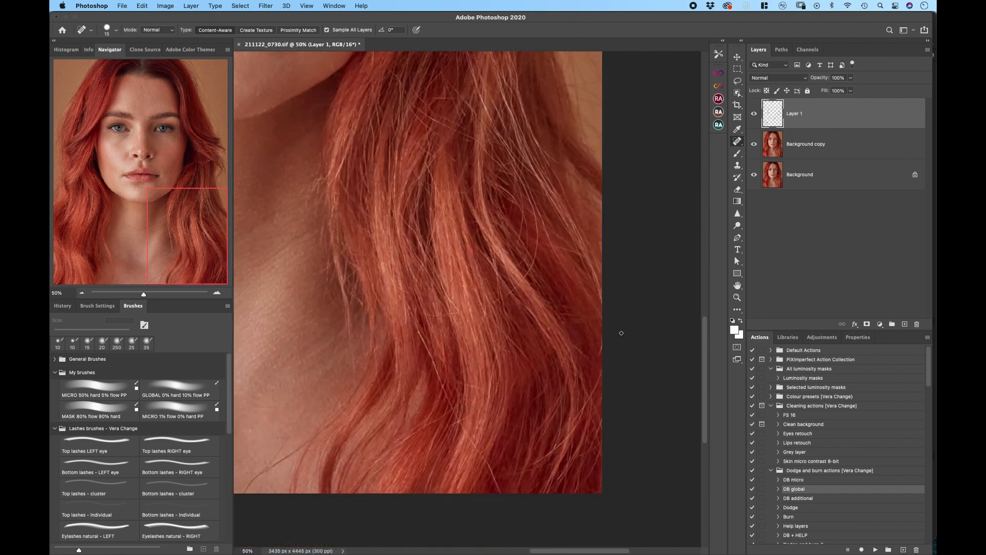
pyautogui.moveTo(418, 332); pyautogui.dragTo(448, 397)
pyautogui.moveTo(466, 434); pyautogui.dragTo(499, 482)
# - Heal the stray hair lying over the chest skin near the portrait's bottom edge
pyautogui.hscroll(-5, 571, 319)
pyautogui.hscroll(-3, 558, 333)
pyautogui.scroll(-3, 557, 333)
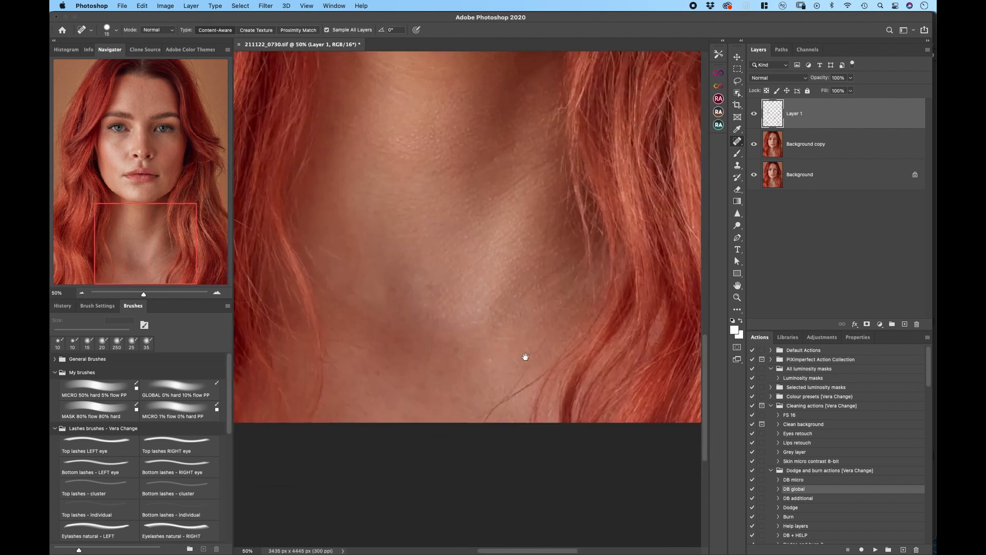
pyautogui.moveTo(544, 330); pyautogui.dragTo(518, 383)
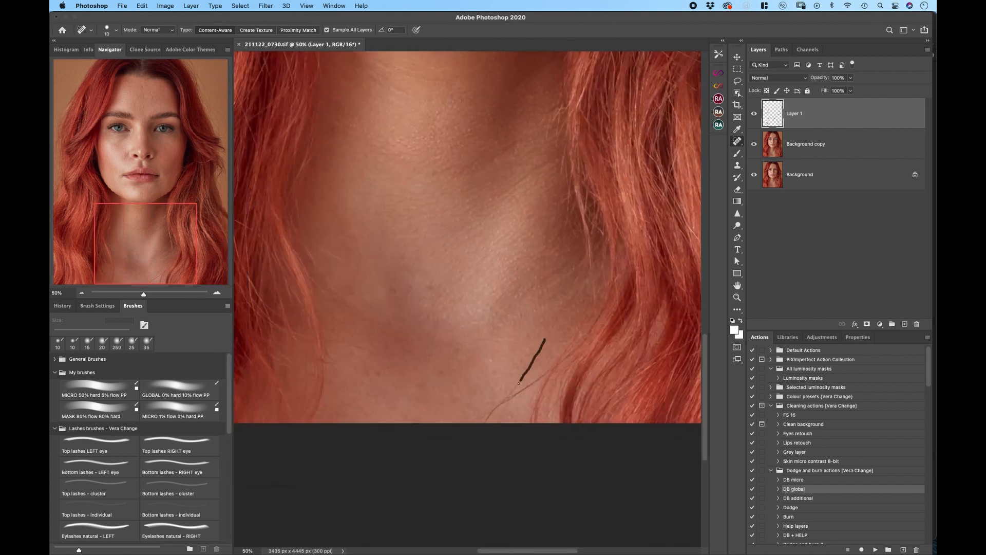
pyautogui.press(']')
# - Heal the small skin blemishes on the chin, cheeks and forehead
pyautogui.scroll(15, 483, 350)
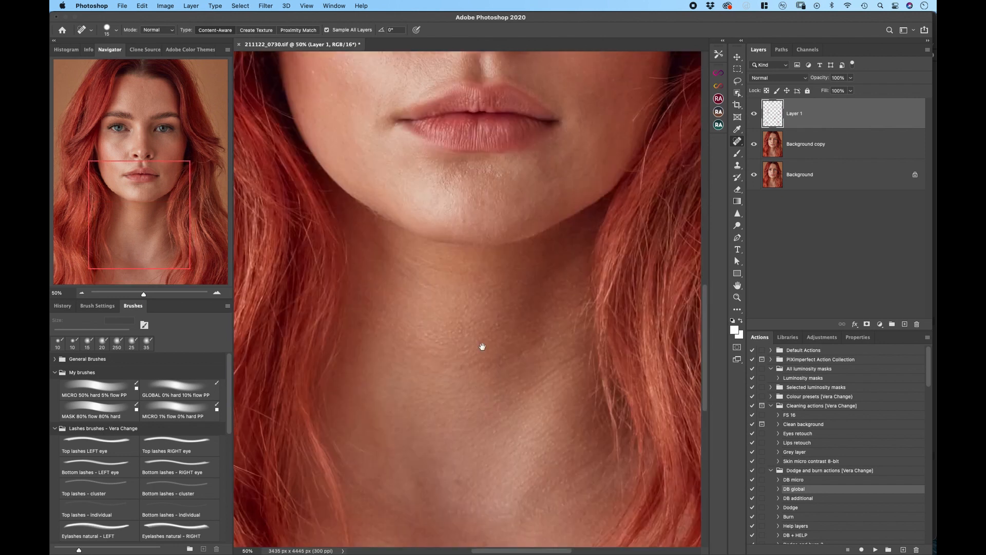
pyautogui.hscroll(-2, 415, 264)
pyautogui.scroll(-2, 415, 264)
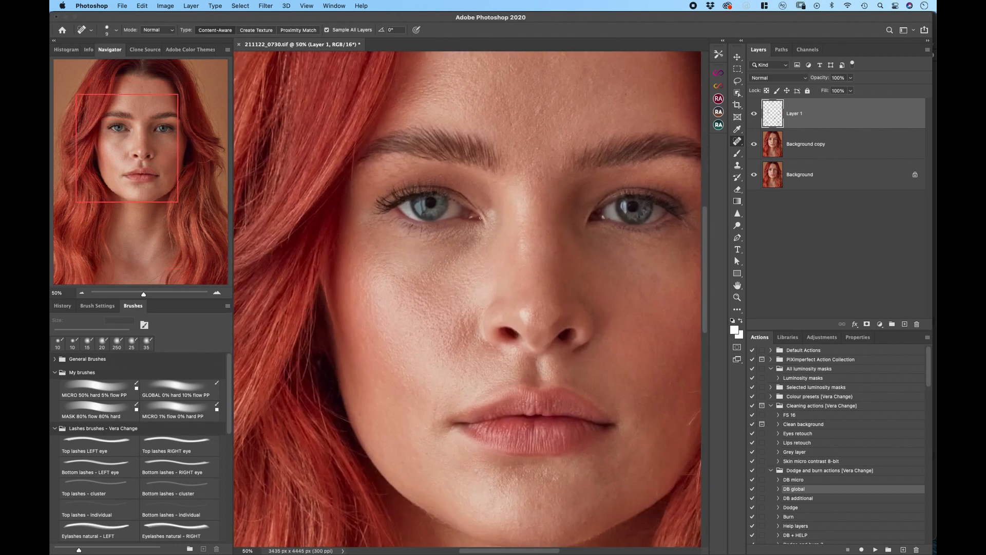
pyautogui.hscroll(4, 565, 331)
pyautogui.scroll(-2, 565, 332)
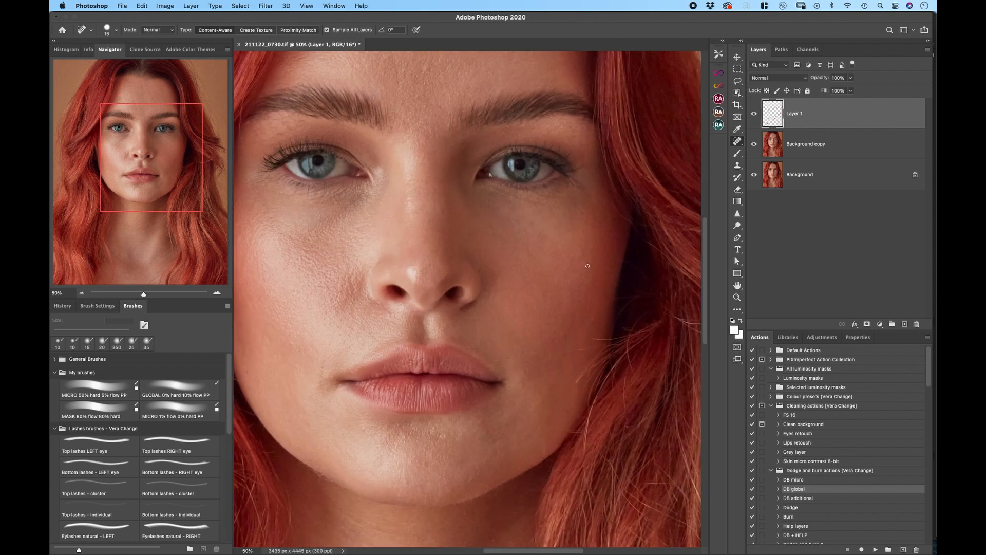
pyautogui.press('[')
pyautogui.scroll(5, 555, 370)
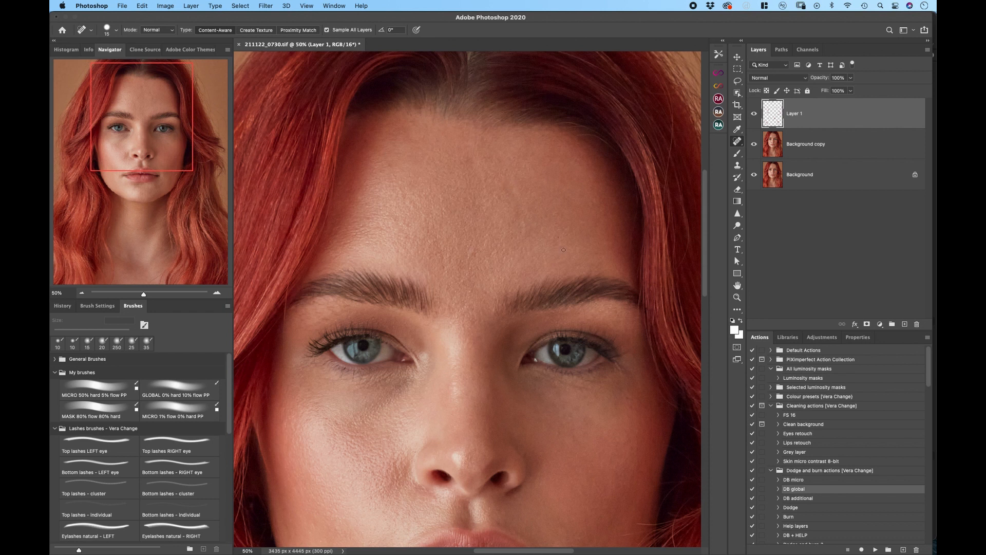
pyautogui.moveTo(500, 301); pyautogui.dragTo(504, 199)
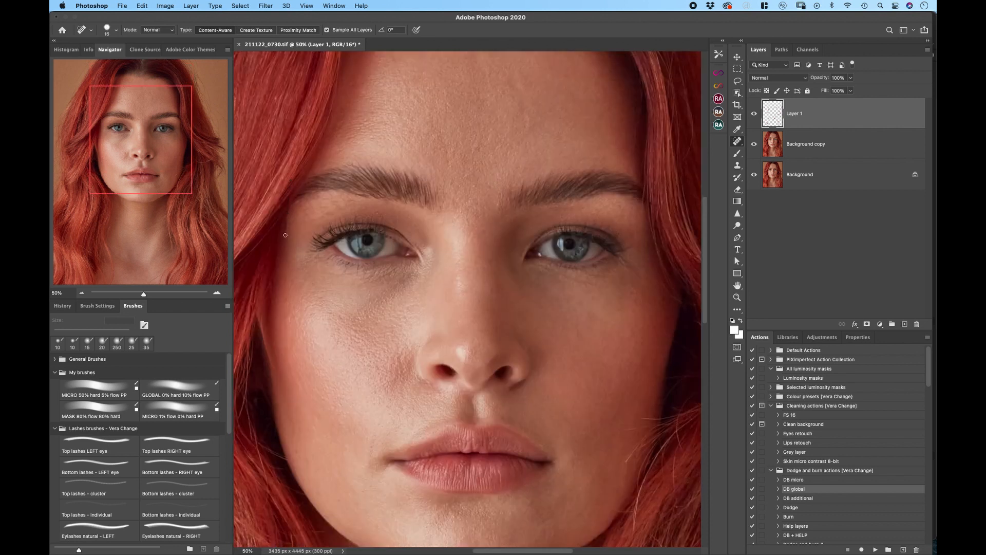
pyautogui.moveTo(444, 267); pyautogui.dragTo(427, 380)
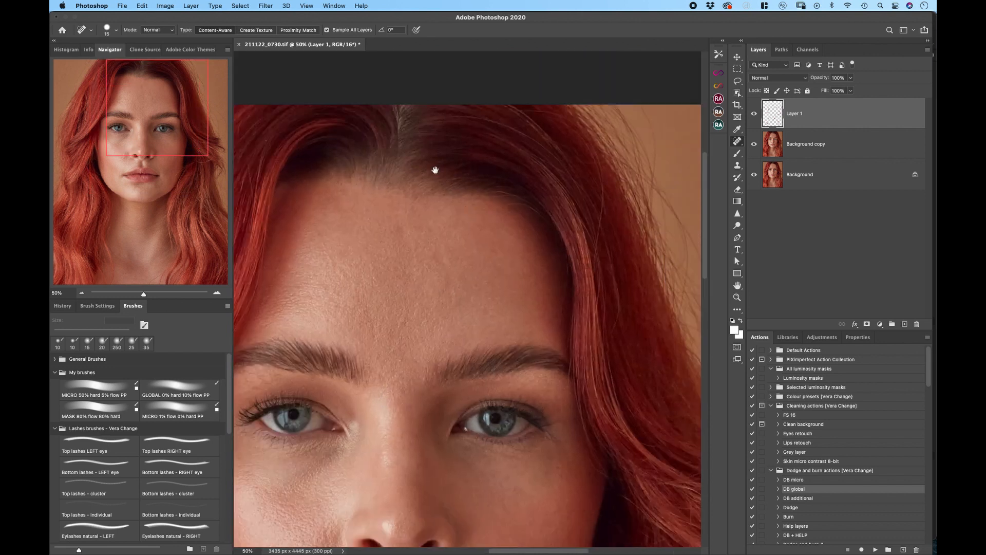
# - Heal the remaining bright strands crossing the hair beside the cheek on the portrait's right side, adjusting the brush size as needed
pyautogui.press('super+minus')
pyautogui.press('super+minus')
pyautogui.press('super+minus')
pyautogui.press('super+plus')
pyautogui.press('super+plus')
pyautogui.press('super+plus')
pyautogui.moveTo(643, 244); pyautogui.dragTo(415, 344)
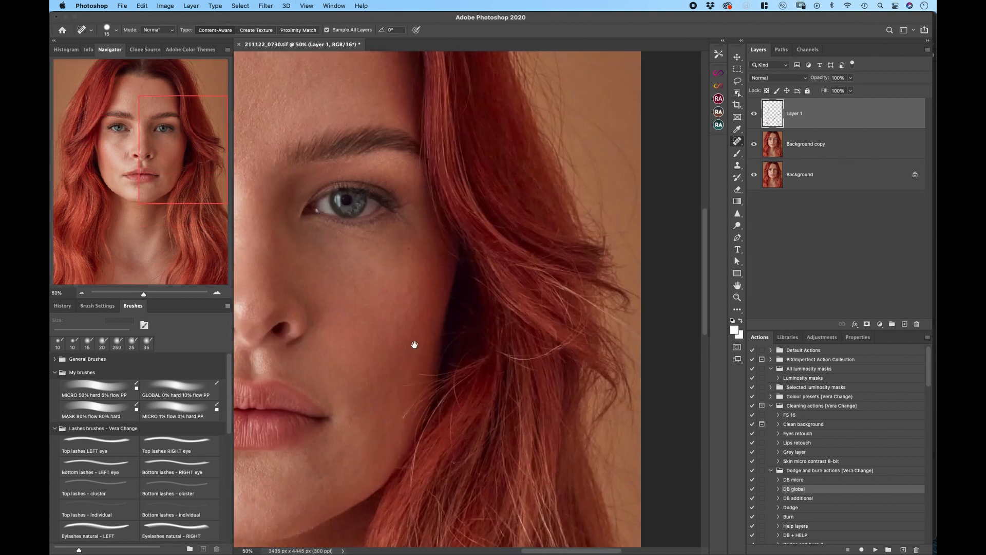
pyautogui.moveTo(507, 353)
pyautogui.mouseDown()
pyautogui.moveTo(568, 343)
pyautogui.moveTo(556, 350)
pyautogui.mouseUp()
pyautogui.press(']')
pyautogui.moveTo(575, 334)
pyautogui.mouseDown()
pyautogui.moveTo(586, 343)
pyautogui.moveTo(555, 332)
pyautogui.mouseUp()
pyautogui.press(']')
pyautogui.moveTo(560, 284); pyautogui.dragTo(604, 311)
pyautogui.moveTo(612, 316); pyautogui.dragTo(637, 331)
pyautogui.moveTo(556, 292); pyautogui.dragTo(570, 329)
pyautogui.press('[')
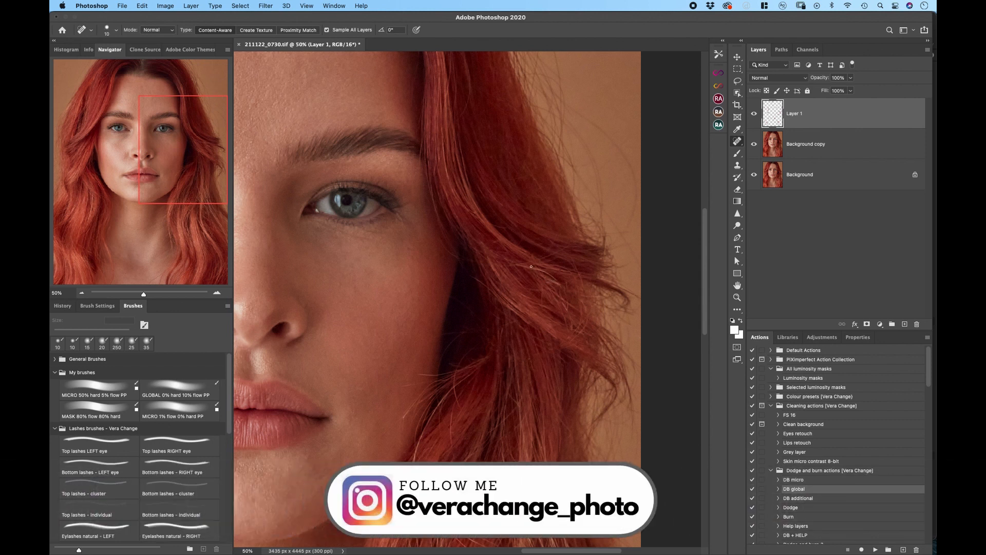
pyautogui.moveTo(490, 260); pyautogui.dragTo(515, 289)
pyautogui.moveTo(564, 303); pyautogui.dragTo(573, 316)
# - Review the whole portrait with the healing layer hidden and shown to compare the retouching
pyautogui.moveTo(412, 246)
pyautogui.mouseDown()
pyautogui.moveTo(596, 333)
pyautogui.moveTo(590, 310)
pyautogui.mouseUp()
pyautogui.press('[')
pyautogui.moveTo(402, 350); pyautogui.dragTo(469, 209)
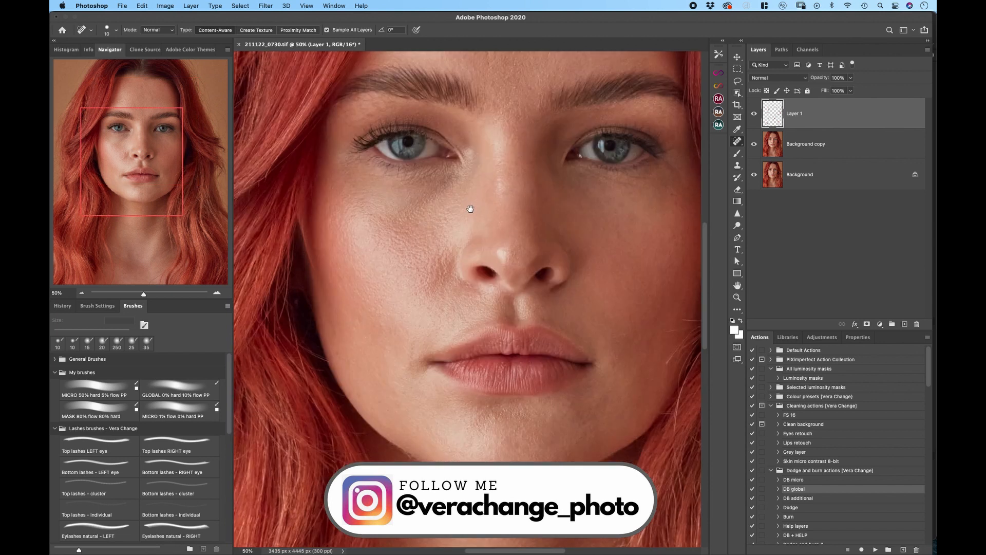
pyautogui.press('super+minus')
pyautogui.press('super+minus')
pyautogui.press('super+minus')
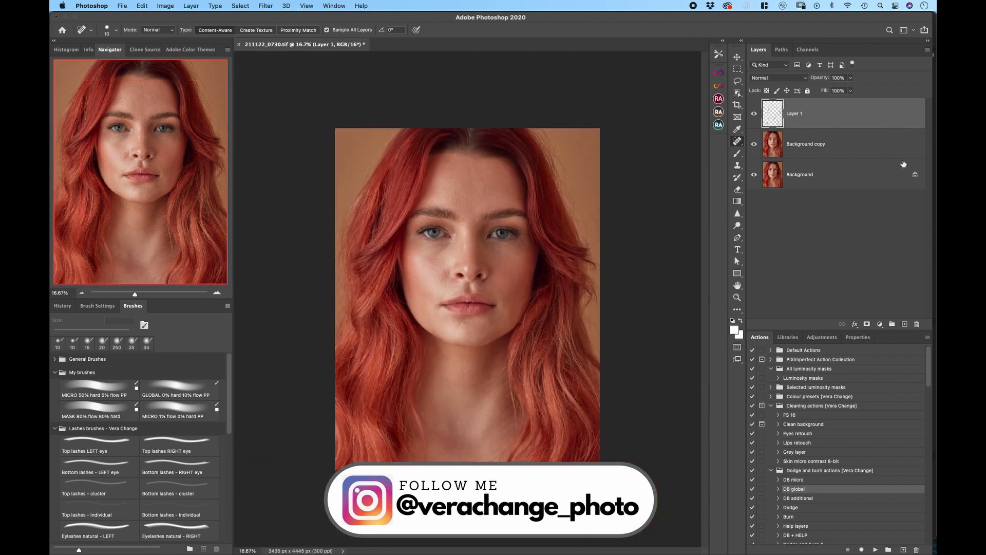
pyautogui.click(755, 114)
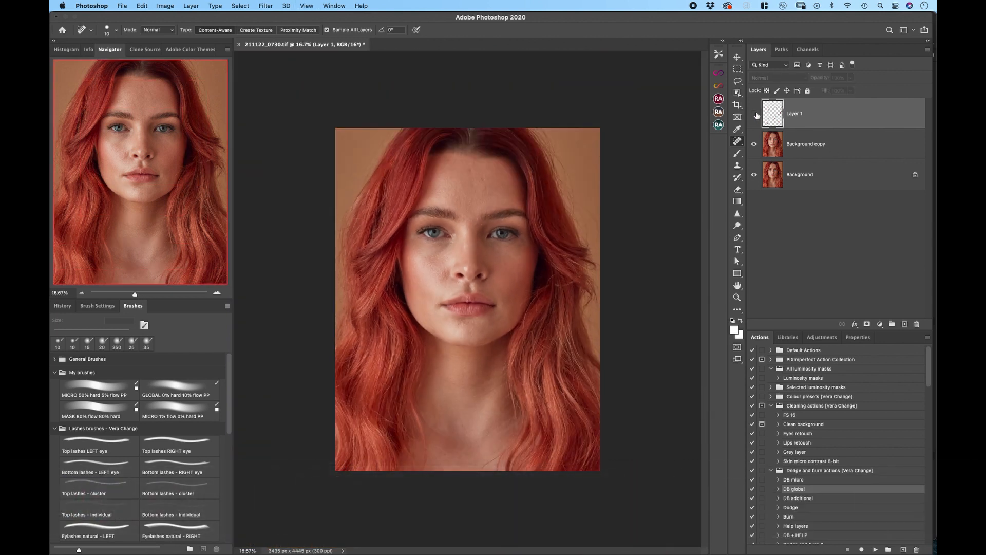
pyautogui.click(755, 114)
# - Run the DB micro action above the healing layer to set up the micro dodge and burn layers
pyautogui.click(789, 480)
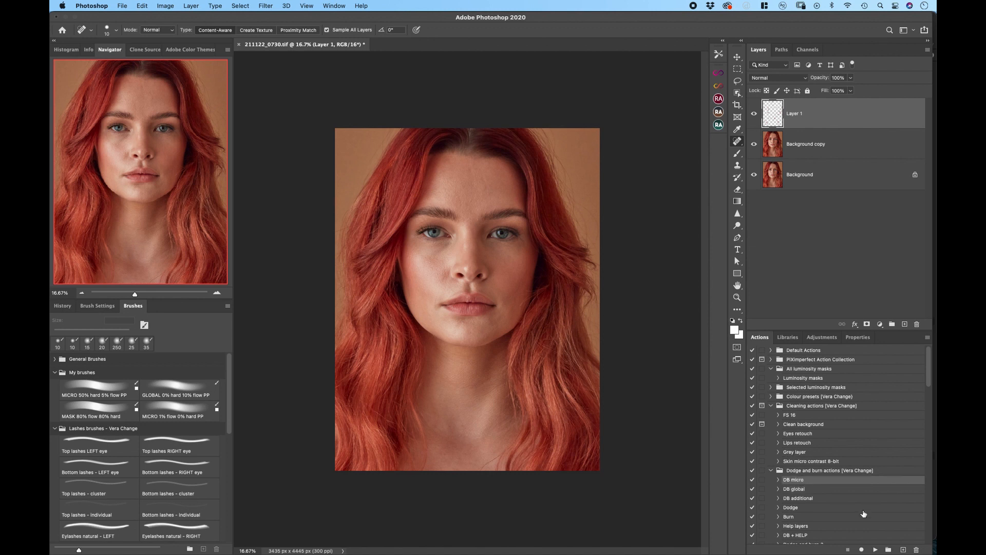
pyautogui.click(875, 550)
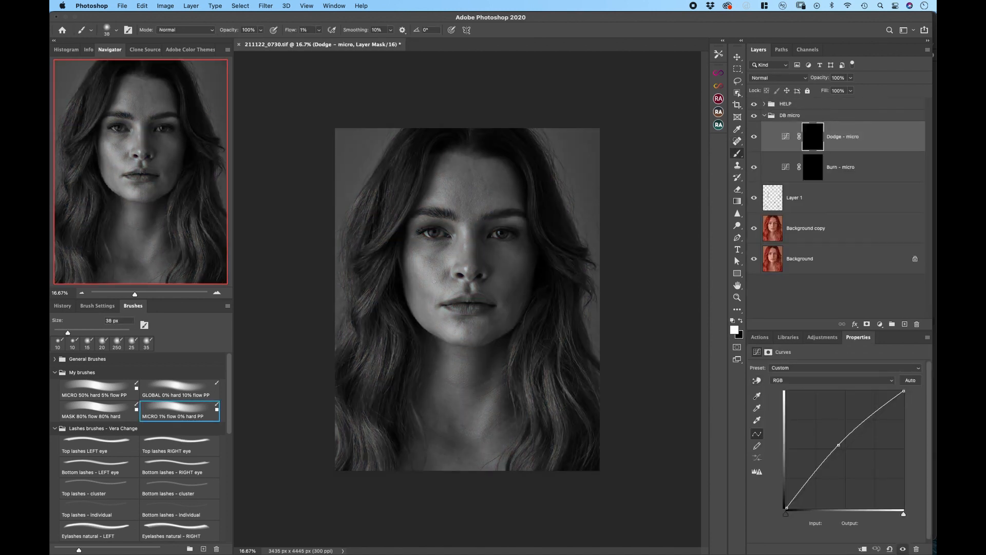
# - Lighten the dark patches on the forehead on the Dodge - micro mask, adjusting the brush size as needed
pyautogui.press('super+plus')
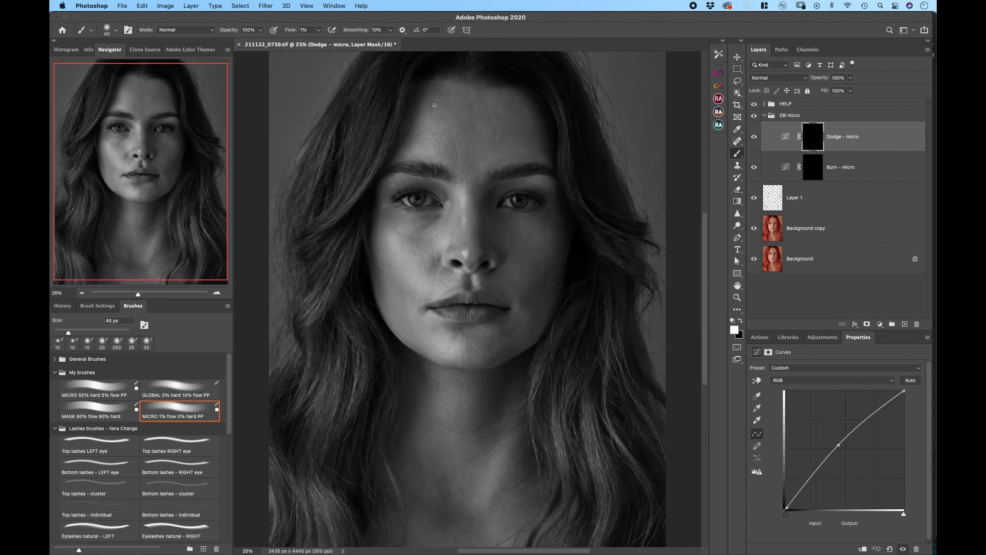
pyautogui.press(']')
pyautogui.press(']')
pyautogui.press(']')
pyautogui.moveTo(468, 104); pyautogui.dragTo(485, 101)
pyautogui.press('[')
pyautogui.press('[')
pyautogui.moveTo(504, 136); pyautogui.dragTo(510, 135)
pyautogui.moveTo(485, 147); pyautogui.dragTo(487, 144)
# - Dodge the dark patches under the eye and on the cheek on the portrait's left side, using a 45 px brush
pyautogui.press(']')
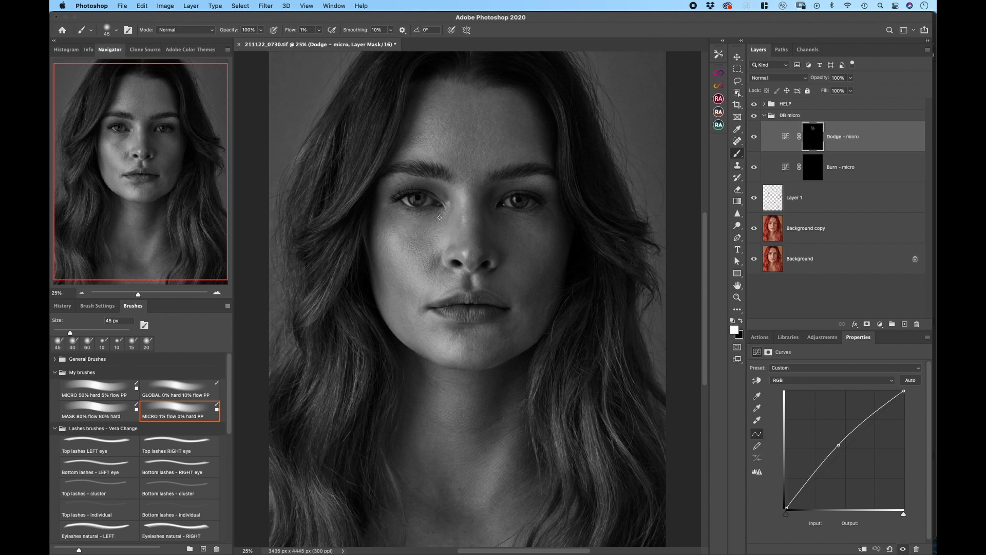
pyautogui.moveTo(419, 239); pyautogui.dragTo(424, 242)
pyautogui.press(']')
# - Darken the bright spots under the eye and on the upper cheek on the Burn - micro mask
pyautogui.hotkey('alt', '[')
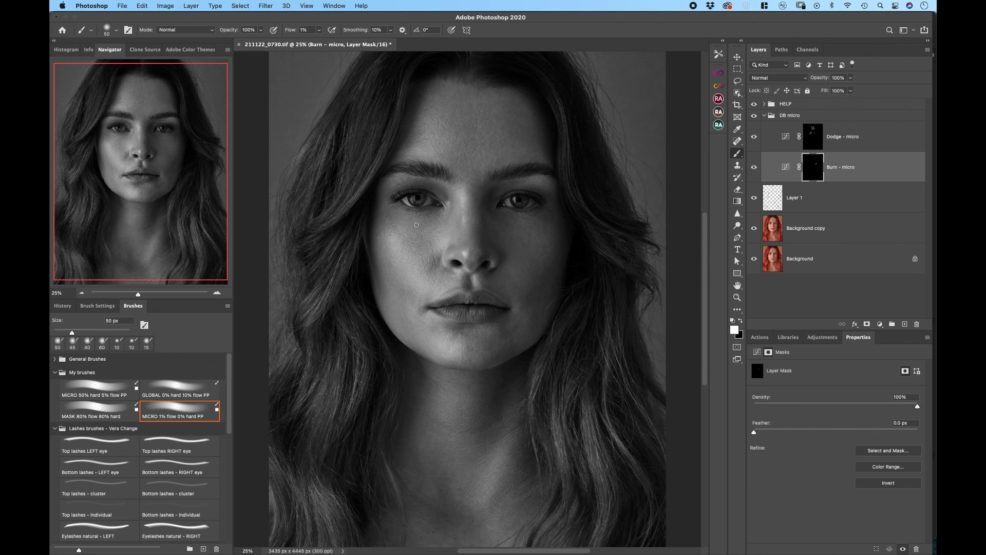
pyautogui.press('[')
pyautogui.press(']')
# - Dodge the dark patches on both cheeks on the Dodge - micro mask, varying the brush size
pyautogui.hotkey('alt', ']')
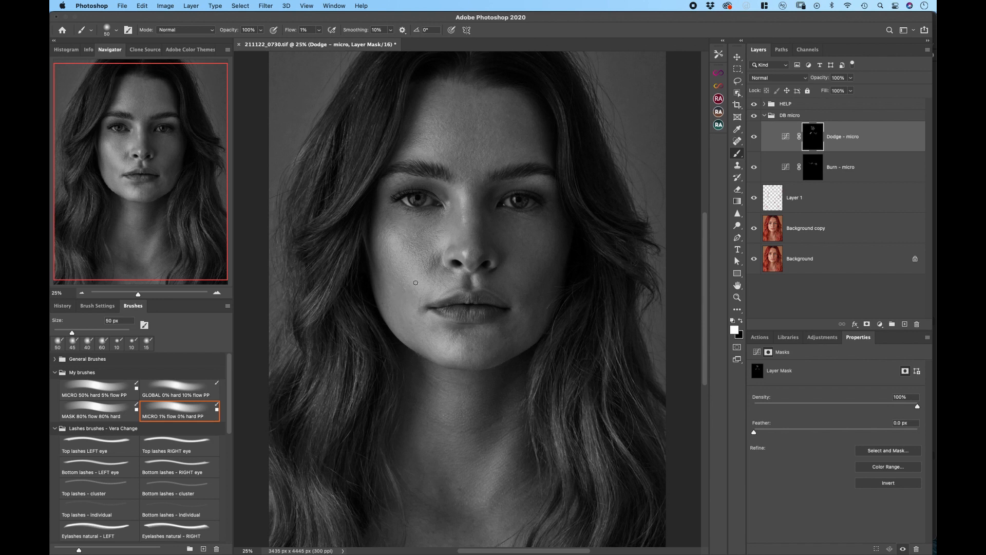
pyautogui.press('[')
pyautogui.press('[')
pyautogui.press('[')
pyautogui.press(']')
pyautogui.press(']')
pyautogui.press(']')
pyautogui.press(']')
pyautogui.moveTo(526, 246); pyautogui.dragTo(522, 260)
# - Burn the bright spots on the cheek on the portrait's right side with a brush of about 45 px
pyautogui.hotkey('alt', '[')
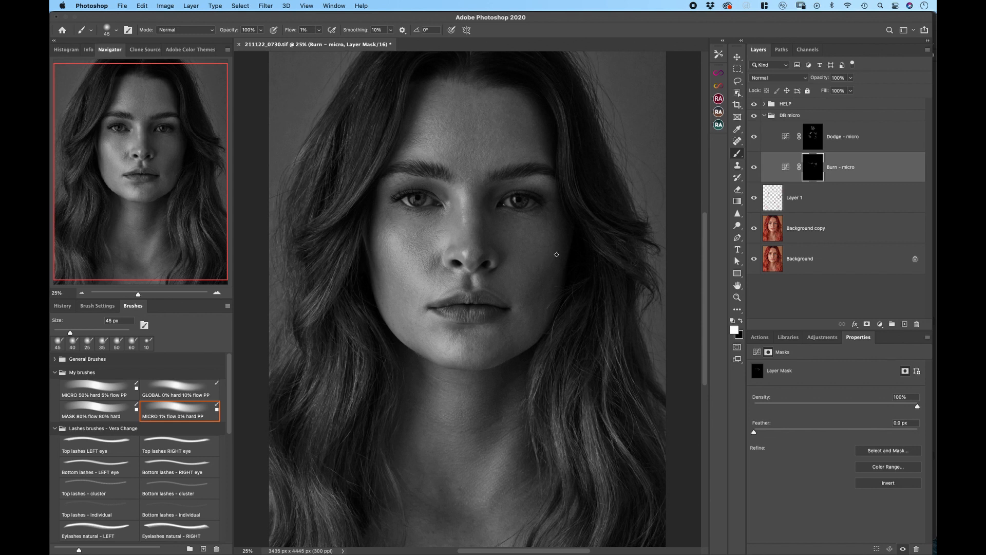
pyautogui.press('[')
pyautogui.press(']')
# - Dodge the dark patches around the chin and lower face on the Dodge - micro mask
pyautogui.hotkey('alt', ']')
pyautogui.press(']')
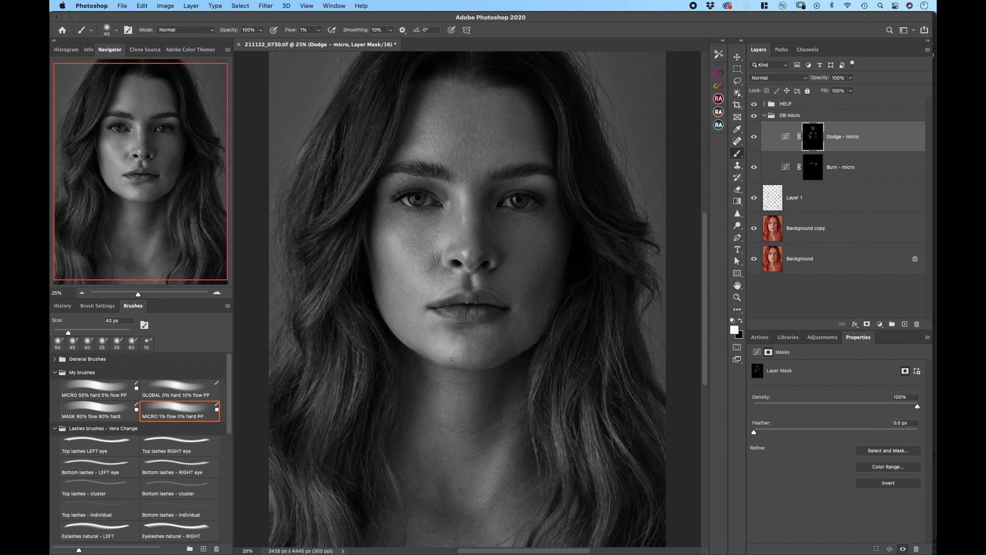
pyautogui.press(']')
pyautogui.press(']')
# - Compare the portrait with the DB micro group hidden and shown, and hide the HELP group to work in colour
pyautogui.click(754, 116)
pyautogui.click(754, 116)
pyautogui.click(754, 104)
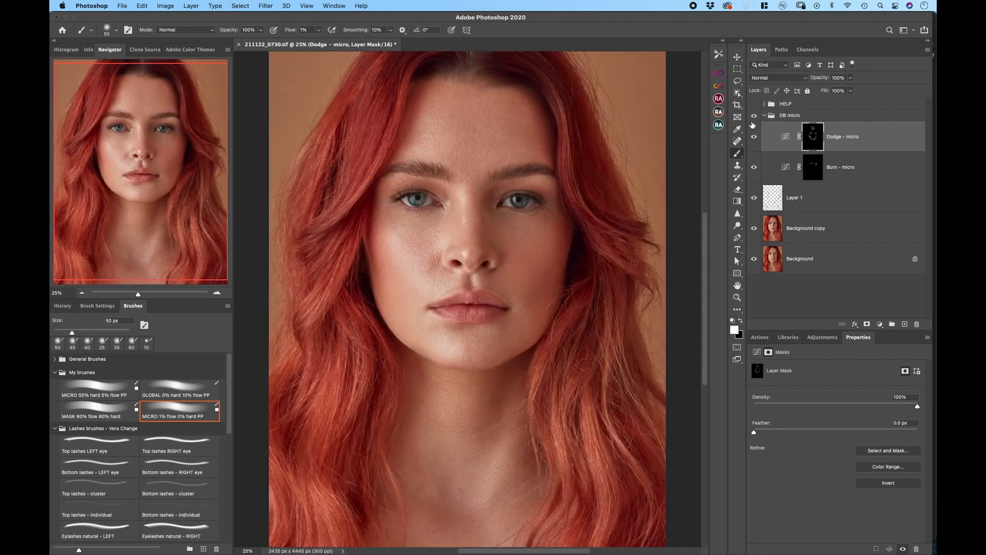
# - Burn the bright areas beside the nose bridge on the Burn - micro mask with a 40 px brush
pyautogui.click(818, 177)
pyautogui.press('[')
pyautogui.press('[')
pyautogui.press('[')
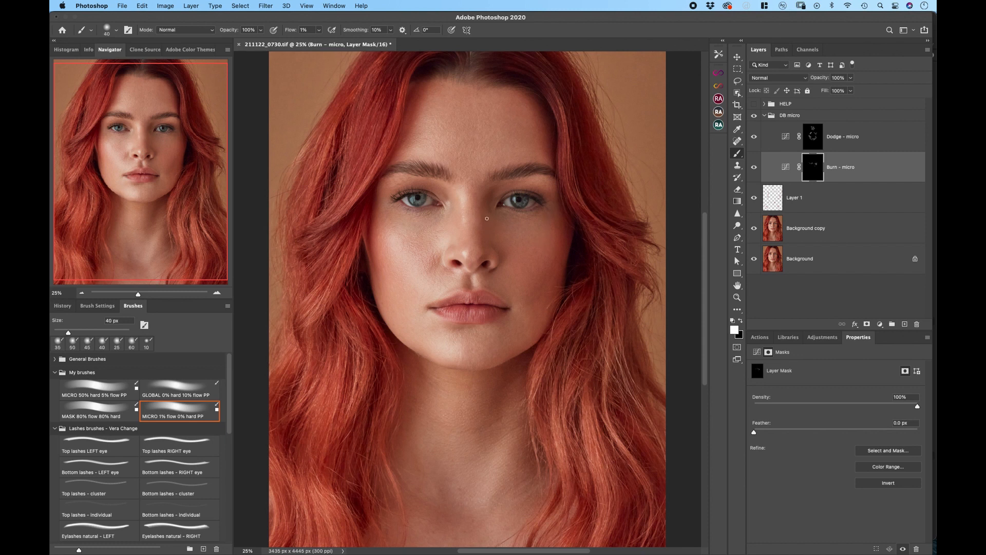
# - Dodge the shadows under the inner eye and beside the nostril on the portrait's left side with a smaller brush
pyautogui.hotkey('alt', ']')
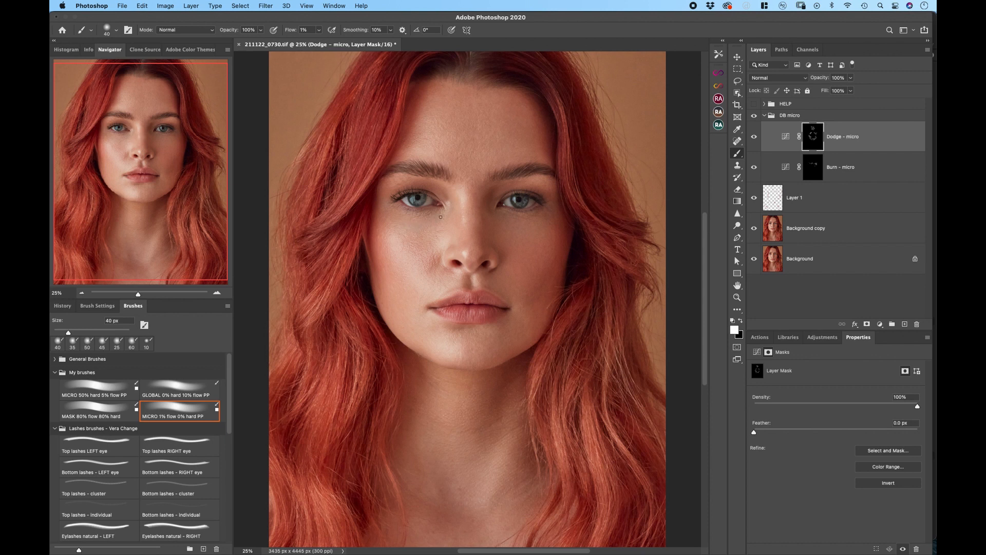
pyautogui.press('[')
pyautogui.press('[')
pyautogui.press('[')
pyautogui.press('[')
pyautogui.moveTo(436, 264); pyautogui.dragTo(459, 277)
pyautogui.press(']')
pyautogui.press(']')
# - Compare the skin with the DB micro group hidden and shown several times
pyautogui.click(754, 116)
pyautogui.click(754, 116)
pyautogui.click(754, 116)
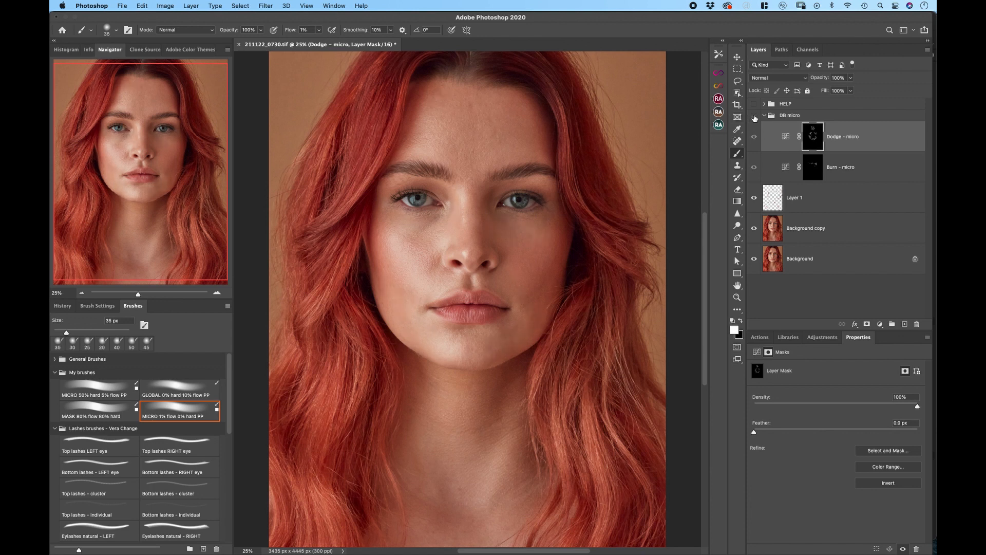
pyautogui.click(754, 117)
pyautogui.click(754, 117)
pyautogui.click(754, 117)
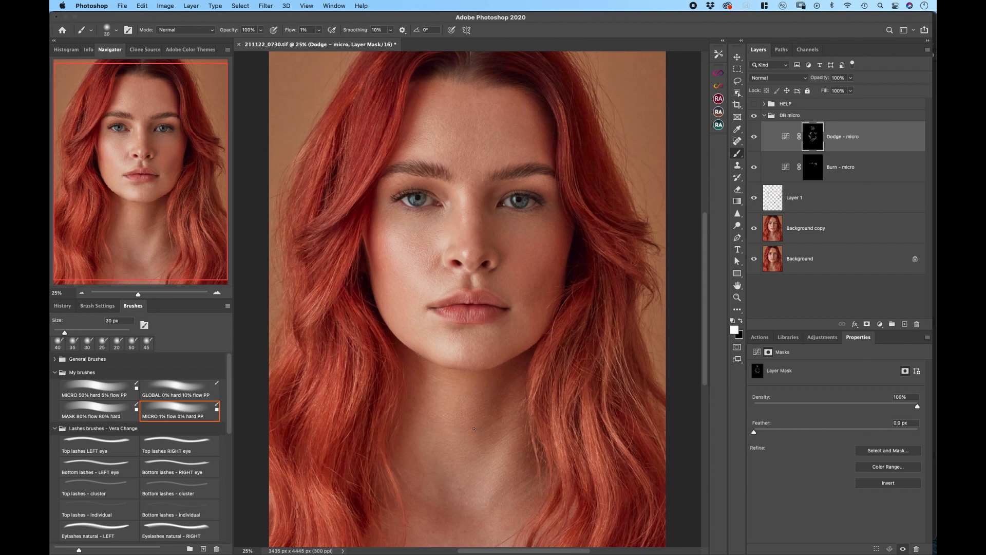
# - Burn the bright patches on the neck and chest, and dodge the dark transitions there
pyautogui.hotkey('alt', '[')
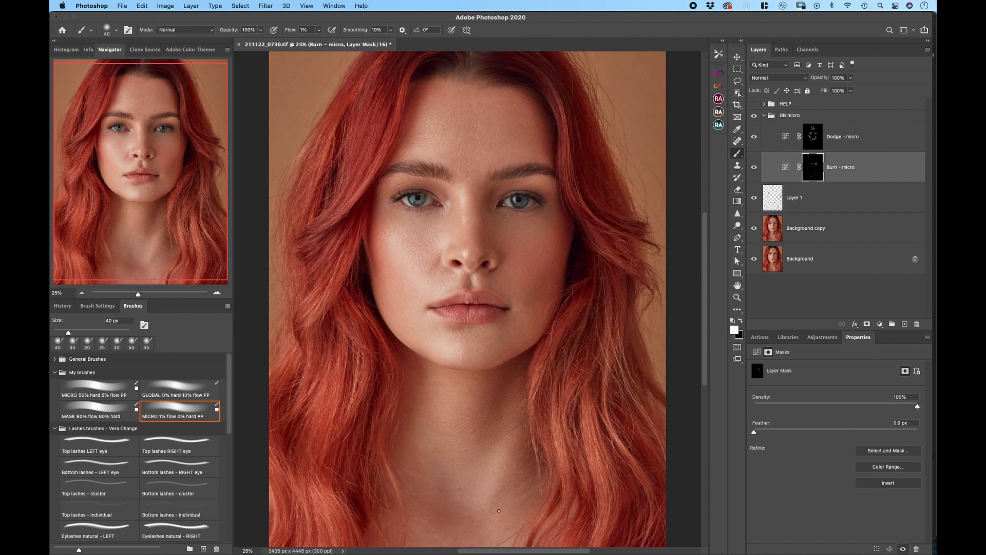
pyautogui.press(']')
pyautogui.hotkey('alt', ']')
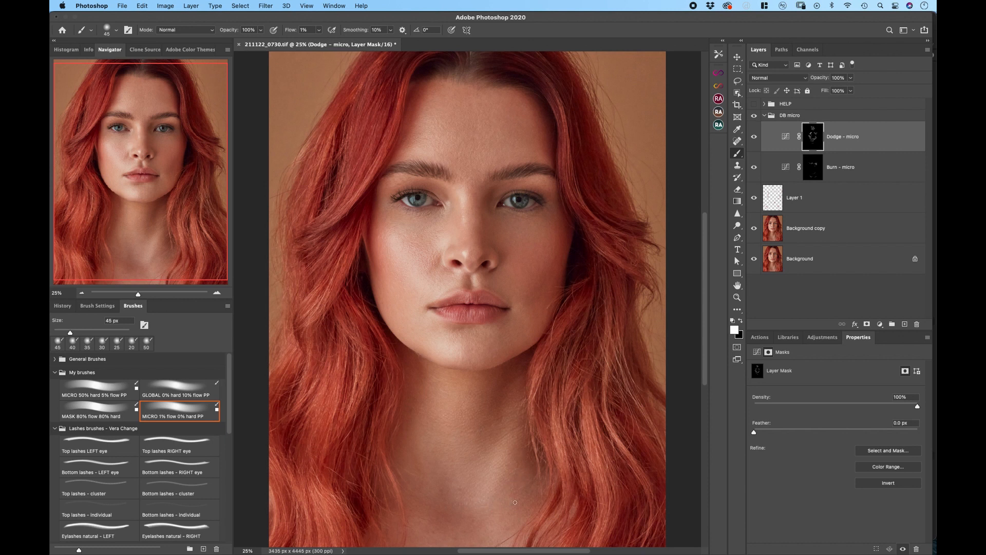
pyautogui.moveTo(476, 450); pyautogui.dragTo(476, 388)
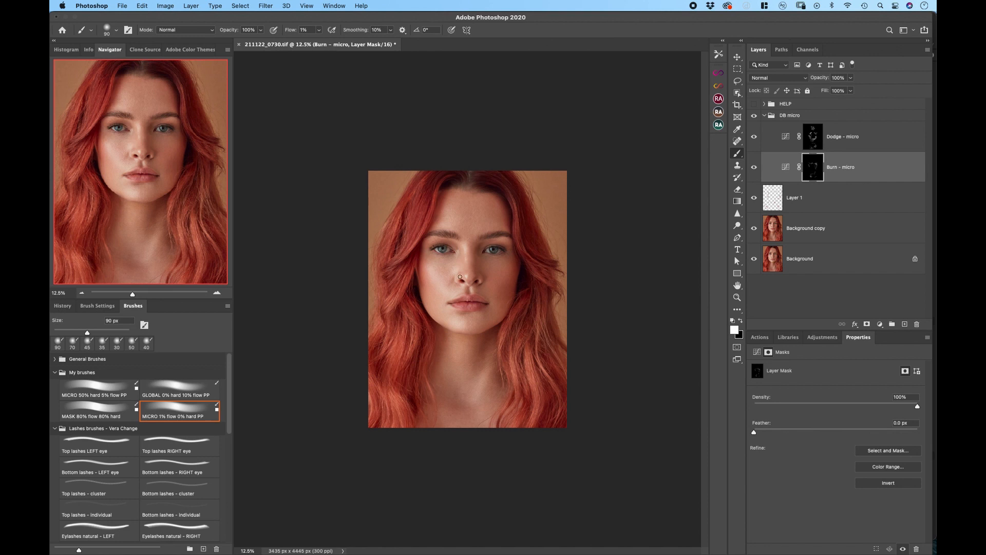
# - Dodge the dark areas around the mouth and lower cheeks on the Dodge - micro mask, using progressively smaller brushes
pyautogui.click(816, 139)
pyautogui.press('[')
pyautogui.press('[')
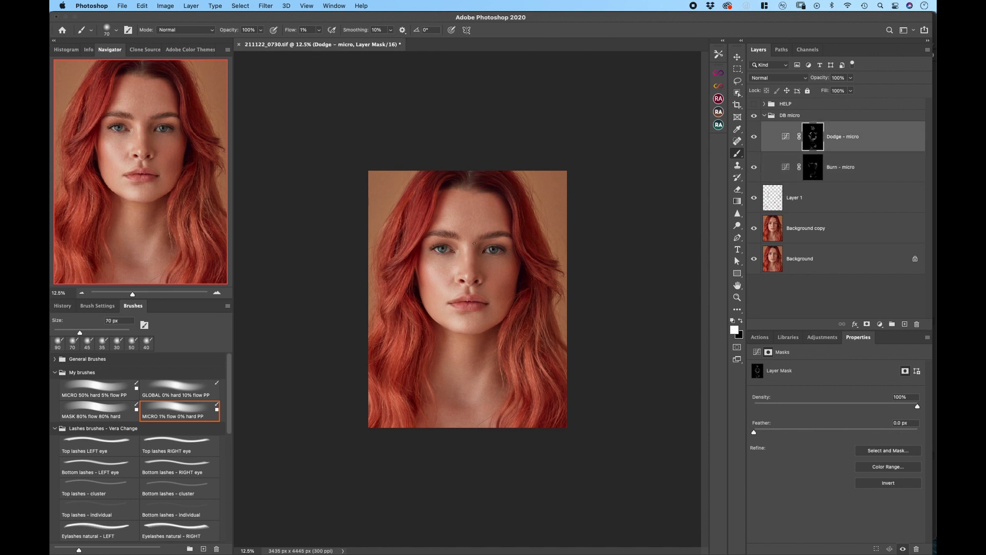
pyautogui.press('[')
pyautogui.press('super+equal')
pyautogui.press('[')
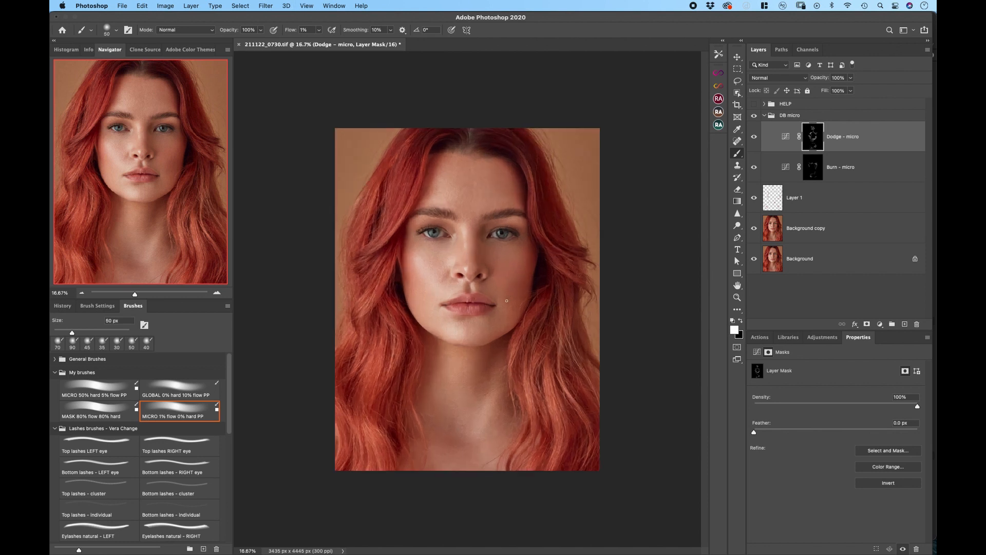
pyautogui.press('super+equal')
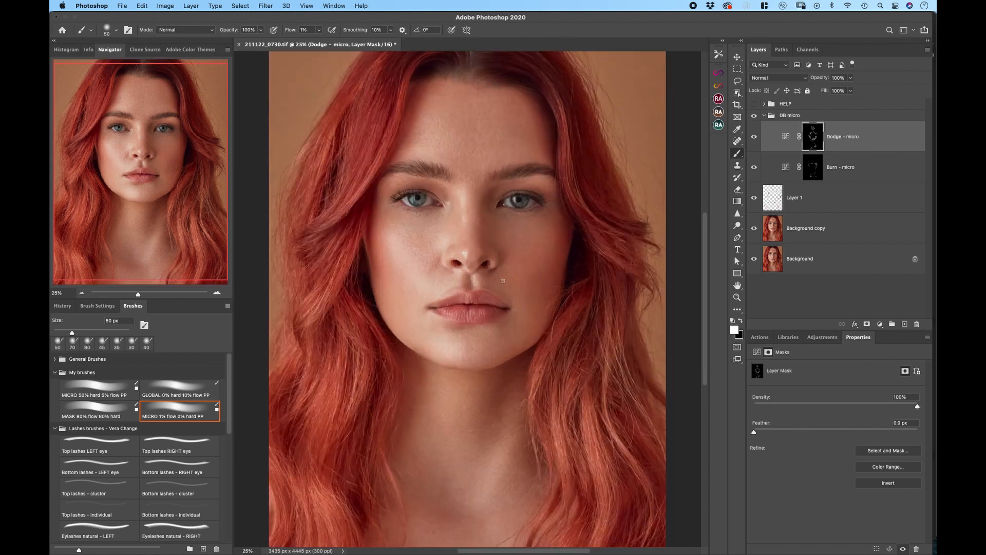
pyautogui.press('[')
pyautogui.press('[')
# - Burn the bright spots along the nose on the Burn - micro mask, and return to the Dodge - micro mask
pyautogui.click(812, 168)
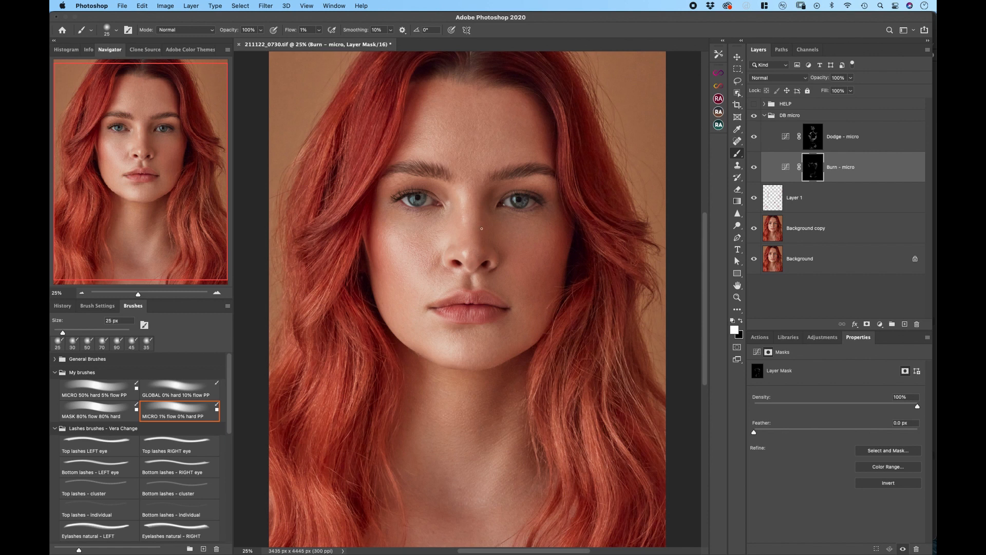
pyautogui.press(']')
pyautogui.press(']')
pyautogui.hotkey('alt', ']')
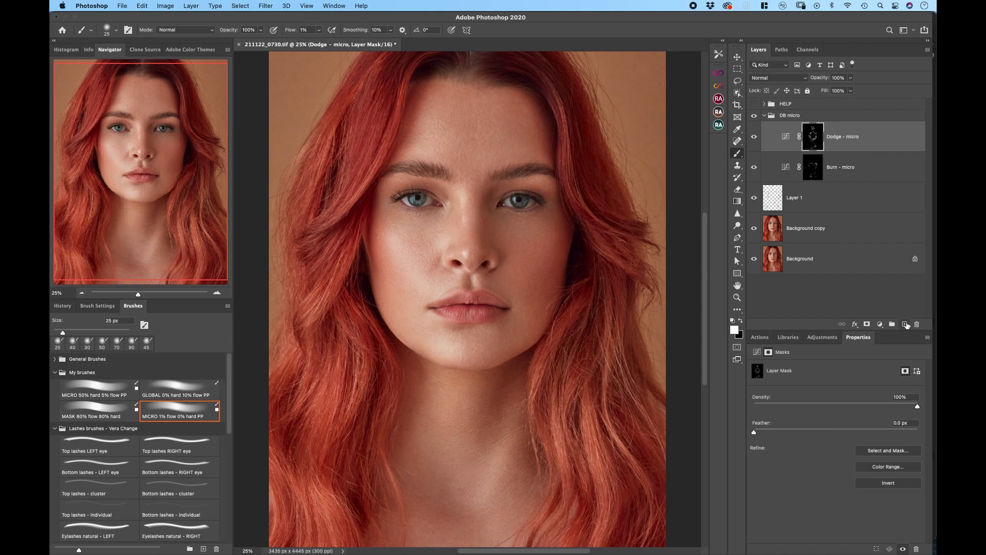
# - Add a new layer above Dodge - micro and set its blend mode to Color
pyautogui.click(905, 324)
pyautogui.click(778, 78)
pyautogui.click(773, 332)
# - Even out the skin colour beside both eyes on the Color layer, using sampled skin tones and a 150 px brush
pyautogui.keyDown('alt'); pyautogui.click(549, 204); pyautogui.keyUp('alt')
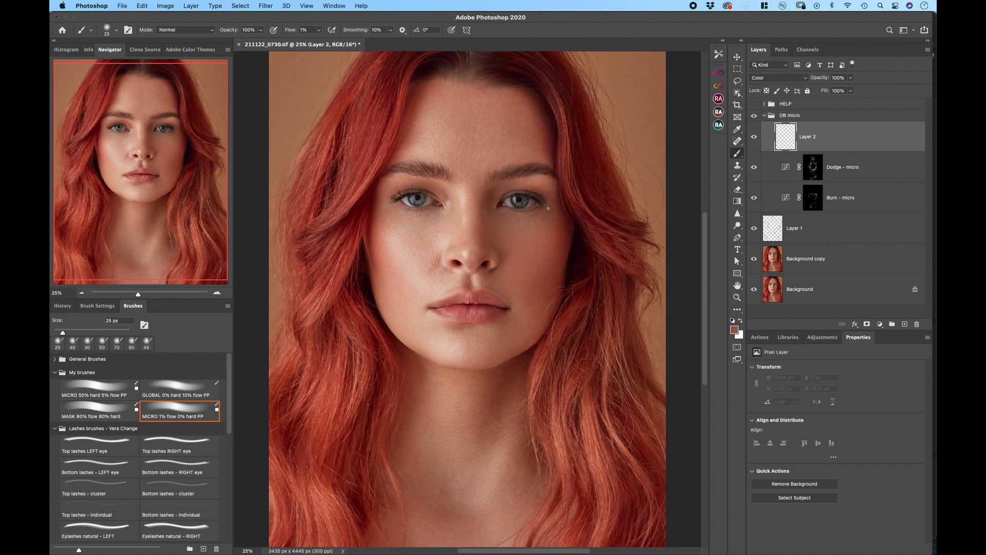
pyautogui.press(']')
pyautogui.press(']')
pyautogui.press(']')
pyautogui.press(']')
pyautogui.press(']')
pyautogui.press(']')
pyautogui.press(']')
pyautogui.press(']')
pyautogui.press(']')
pyautogui.press(']')
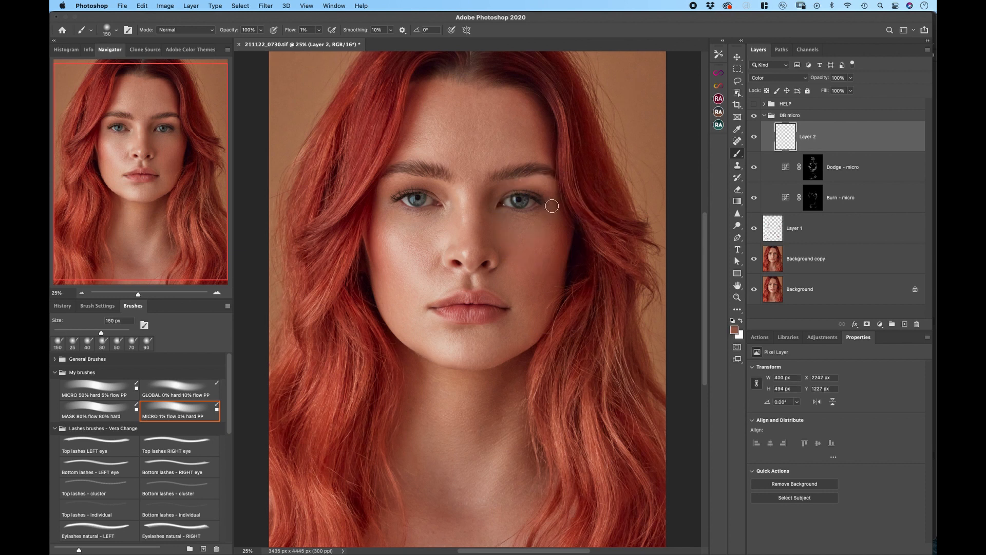
pyautogui.keyDown('alt'); pyautogui.click(401, 215); pyautogui.keyUp('alt')
# - Tint the hair roots at the parting with red sampled from the nearby hair
pyautogui.press('super+minus')
pyautogui.press('super+plus')
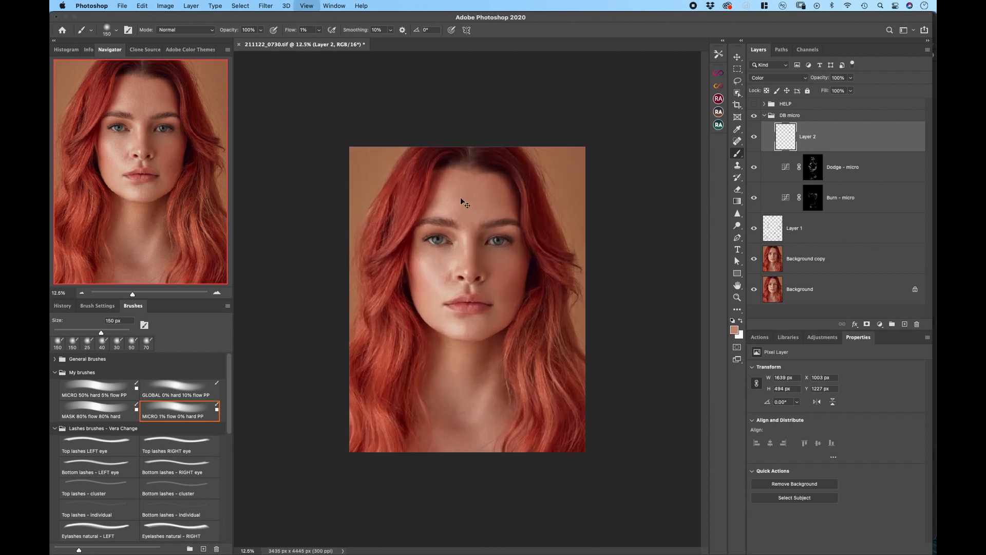
pyautogui.keyDown('alt'); pyautogui.click(457, 145); pyautogui.keyUp('alt')
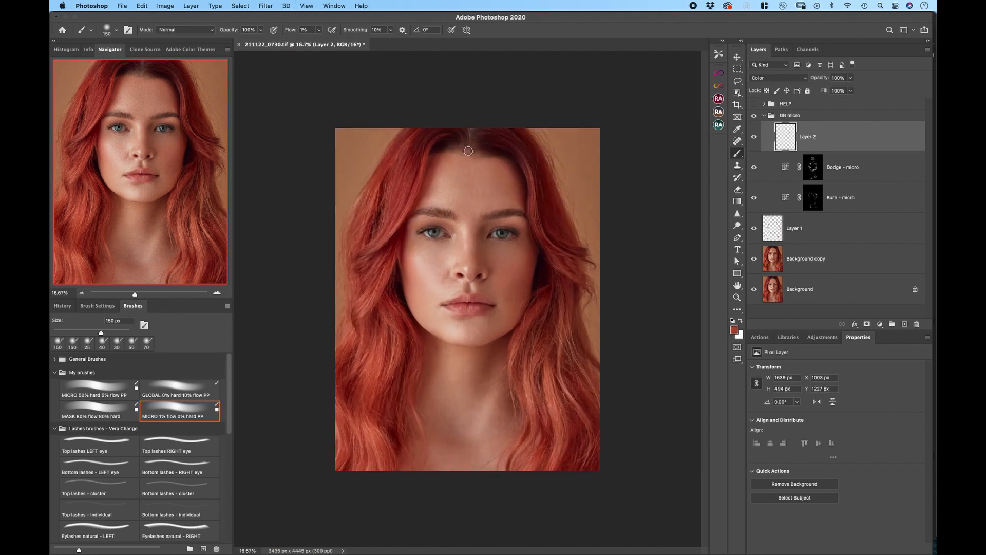
pyautogui.moveTo(478, 145); pyautogui.dragTo(464, 151)
# - Compare the whole retouched portrait with the original Background layer
pyautogui.press('super+minus')
pyautogui.keyDown('alt'); pyautogui.click(753, 290); pyautogui.keyUp('alt')
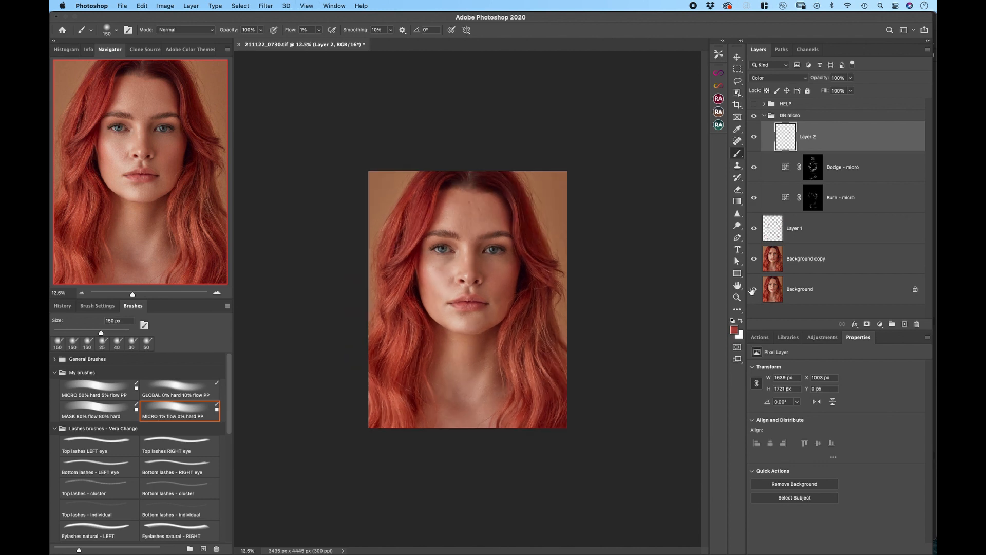
pyautogui.keyDown('alt'); pyautogui.click(753, 289); pyautogui.keyUp('alt')
# - Run the Eyes retouch action above the HELP group and select its cleaning layer
pyautogui.click(816, 109)
pyautogui.click(760, 337)
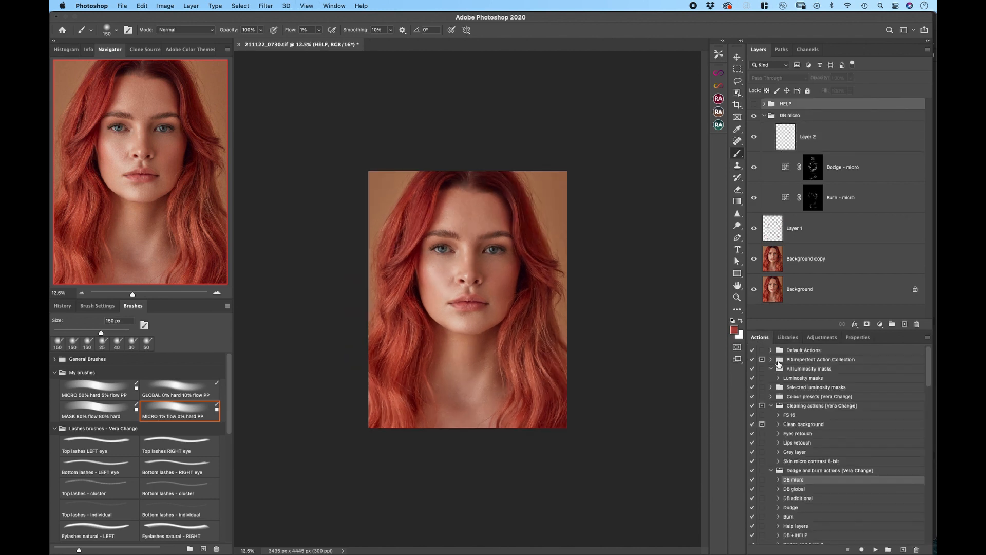
pyautogui.click(798, 433)
pyautogui.click(875, 549)
pyautogui.click(824, 250)
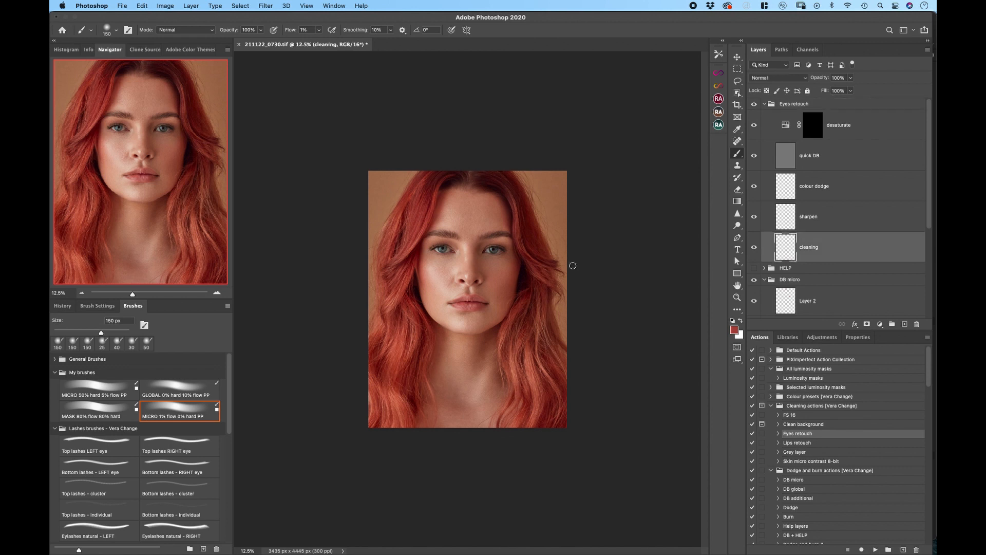
# - Sharpen both irises with the Sharpen tool on the sharpen layer
pyautogui.press('super+plus')
pyautogui.press('super+plus')
pyautogui.press('super+plus')
pyautogui.press('super+plus')
pyautogui.scroll(5, 517, 241)
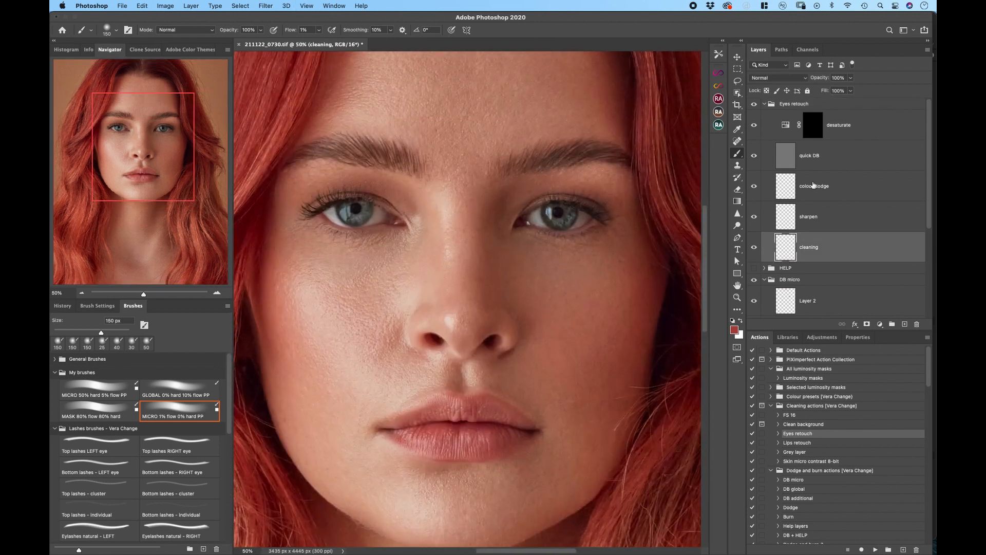
pyautogui.click(786, 224)
pyautogui.click(738, 213)
pyautogui.moveTo(549, 209); pyautogui.dragTo(553, 215)
pyautogui.moveTo(342, 205)
pyautogui.mouseDown()
pyautogui.moveTo(365, 205)
pyautogui.moveTo(352, 198)
pyautogui.moveTo(360, 211)
pyautogui.mouseUp()
# - Sharpen the whole of both eyes, including the lashes, with a larger Sharpen brush
pyautogui.press(']')
pyautogui.press(']')
pyautogui.press(']')
pyautogui.moveTo(551, 198); pyautogui.dragTo(617, 217)
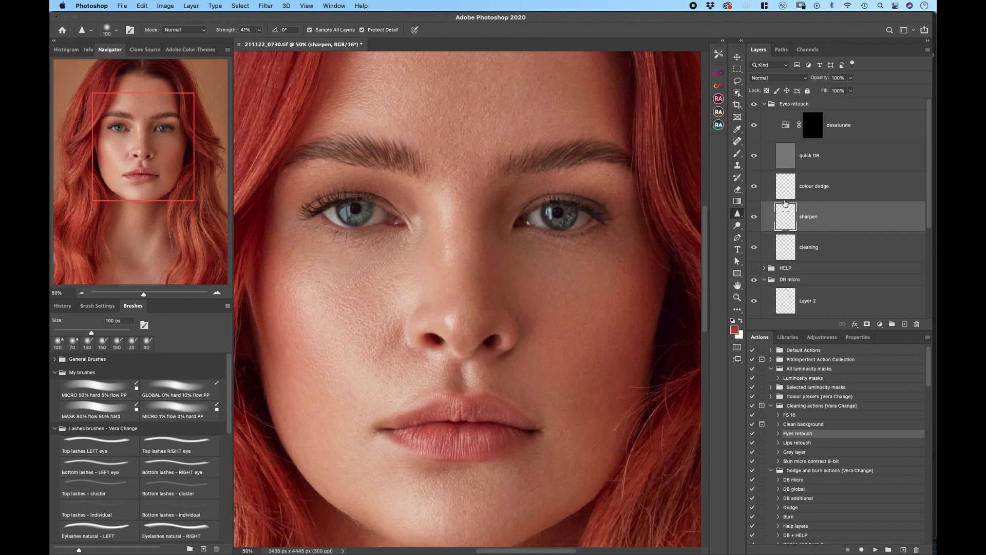
pyautogui.moveTo(340, 209)
pyautogui.mouseDown()
pyautogui.moveTo(357, 218)
pyautogui.moveTo(367, 206)
pyautogui.mouseUp()
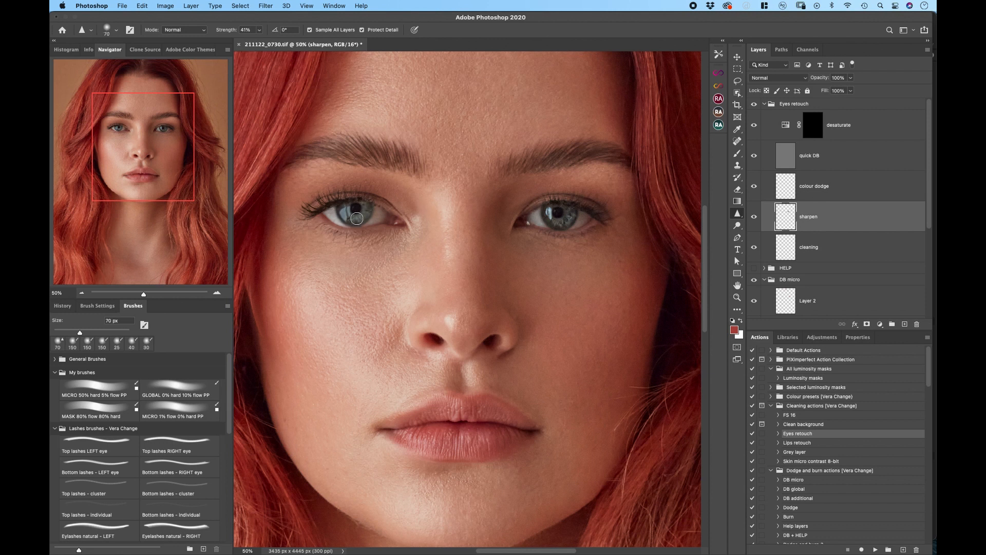
pyautogui.press(']')
pyautogui.press(']')
pyautogui.press(']')
# - Brighten both irises on the colour dodge layer with a sampled iris colour and a 50 px brush
pyautogui.click(801, 189)
pyautogui.press('b')
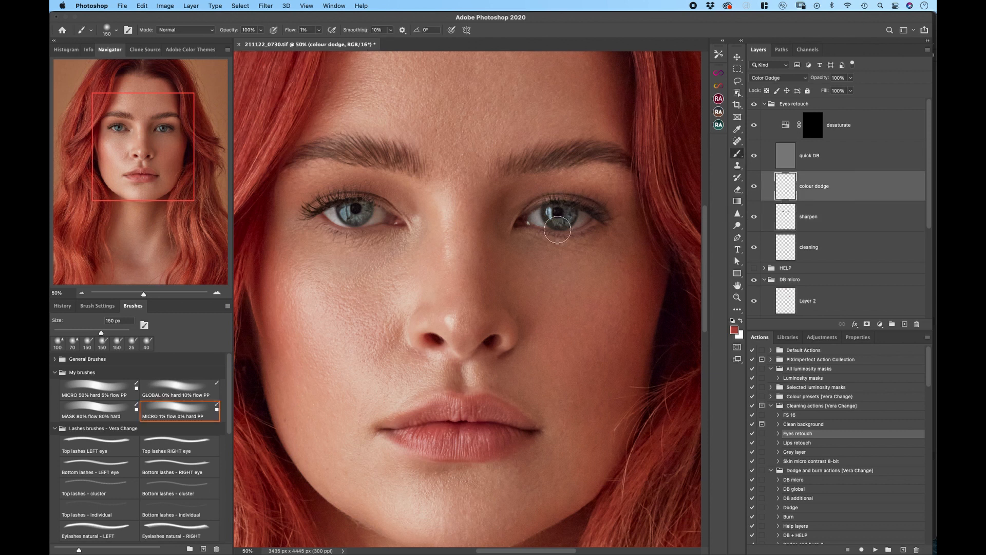
pyautogui.keyDown('alt'); pyautogui.click(361, 223); pyautogui.keyUp('alt')
pyautogui.press('[')
pyautogui.press('[')
pyautogui.press('[')
pyautogui.press('[')
pyautogui.press('[')
pyautogui.press('[')
pyautogui.press('[')
pyautogui.moveTo(348, 206)
pyautogui.mouseDown()
pyautogui.moveTo(366, 210)
pyautogui.moveTo(350, 222)
pyautogui.moveTo(348, 206)
pyautogui.mouseUp()
pyautogui.moveTo(549, 210); pyautogui.dragTo(569, 220)
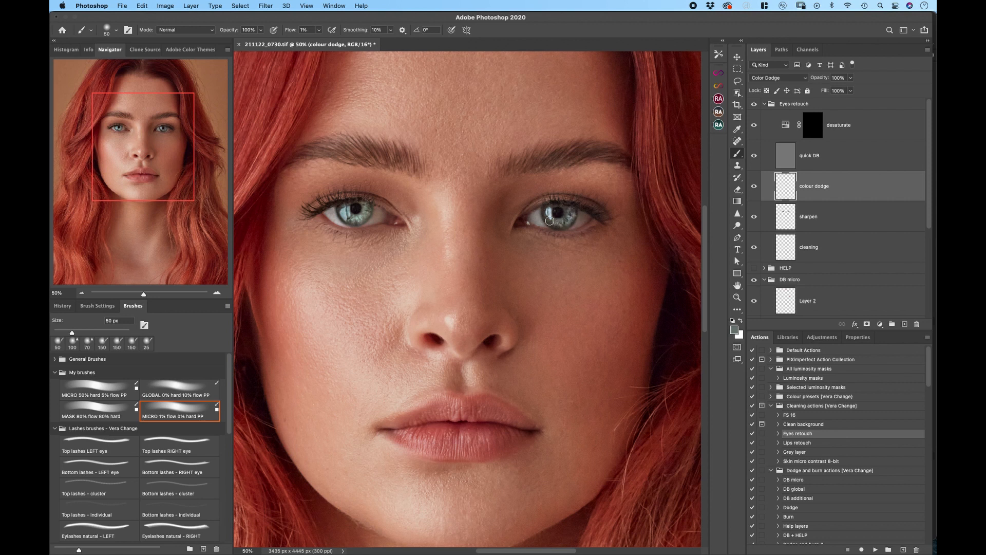
# - Lighten the eye on the portrait's right side in white on the quick DB layer with a 25 px brush
pyautogui.click(783, 161)
pyautogui.press('d')
pyautogui.press('x')
pyautogui.press('[')
pyautogui.press('[')
pyautogui.press('[')
pyautogui.press('[')
pyautogui.press('[')
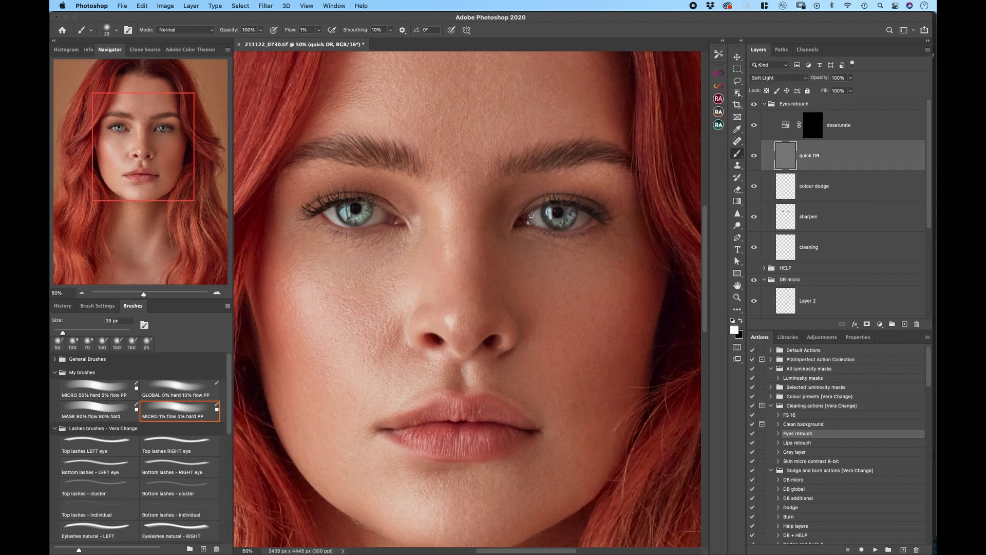
pyautogui.moveTo(539, 215); pyautogui.dragTo(575, 218)
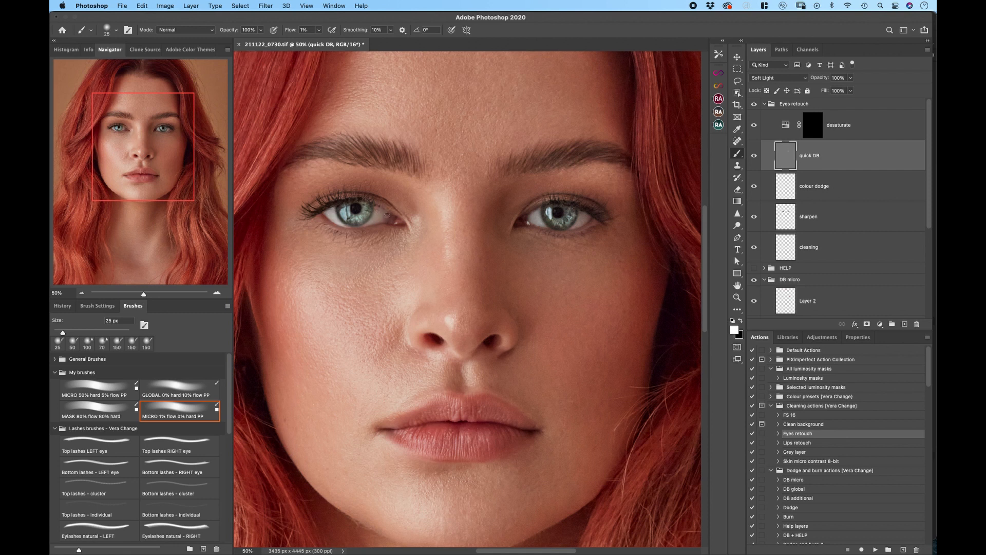
# - Add contrast to both eyes on the quick DB layer, using white and a 35 px black brush at 6% flow
pyautogui.moveTo(317, 29); pyautogui.dragTo(323, 44)
pyautogui.moveTo(349, 210); pyautogui.dragTo(359, 214)
pyautogui.moveTo(550, 209)
pyautogui.mouseDown()
pyautogui.moveTo(552, 218)
pyautogui.moveTo(609, 217)
pyautogui.moveTo(553, 202)
pyautogui.moveTo(518, 220)
pyautogui.mouseUp()
pyautogui.click(740, 320)
pyautogui.press(']')
pyautogui.moveTo(315, 211); pyautogui.dragTo(359, 203)
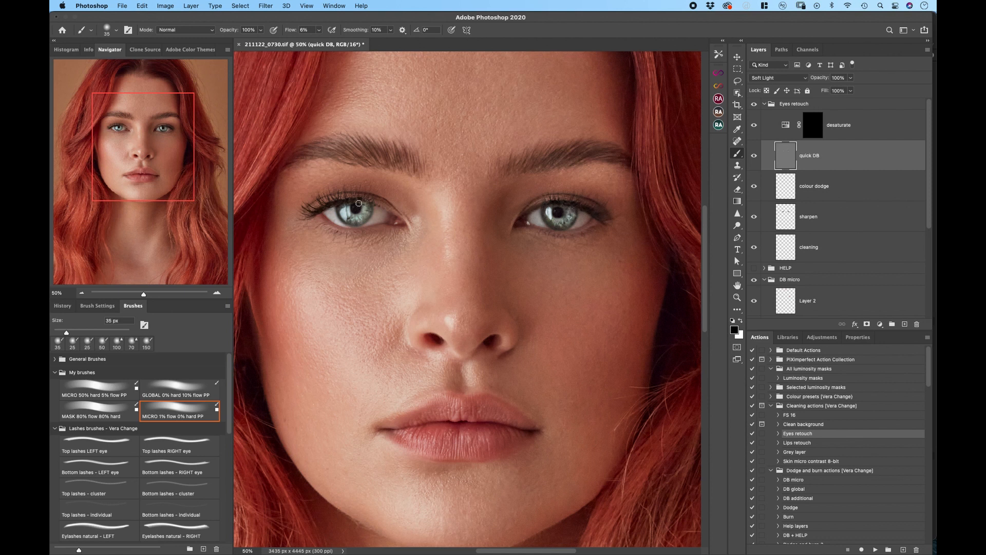
# - Rename the cleaning layer as lashes
pyautogui.click(809, 249)
pyautogui.doubleClick(809, 247)
pyautogui.write('lashes')
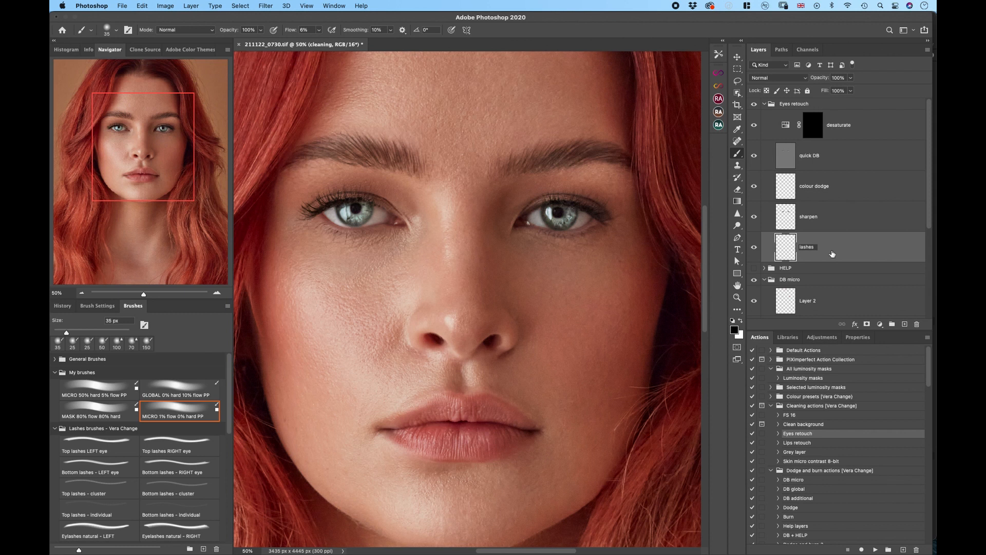
pyautogui.press('Return')
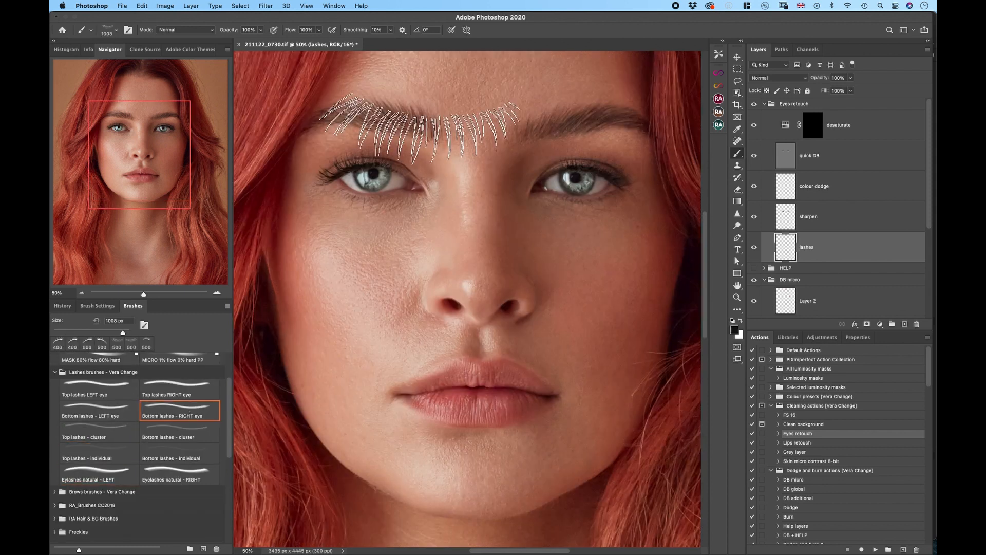
# - Stamp upper lashes on the portrait's right-side eye with the Bottom lashes - RIGHT eye brush, rotated to 176° at 500 px
pyautogui.moveTo(437, 29); pyautogui.dragTo(415, 27)
pyautogui.write('180')
pyautogui.press('Return')
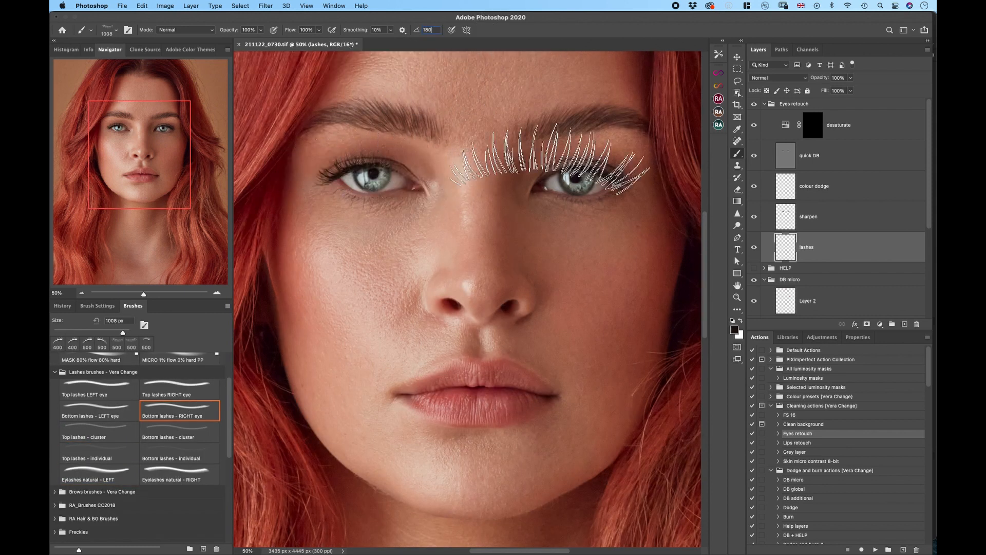
pyautogui.press('[')
pyautogui.press('[')
pyautogui.press('[')
pyautogui.press('[')
pyautogui.press('[')
pyautogui.press('[')
pyautogui.press('Right')
pyautogui.press('Right')
pyautogui.press('Right')
pyautogui.press('Right')
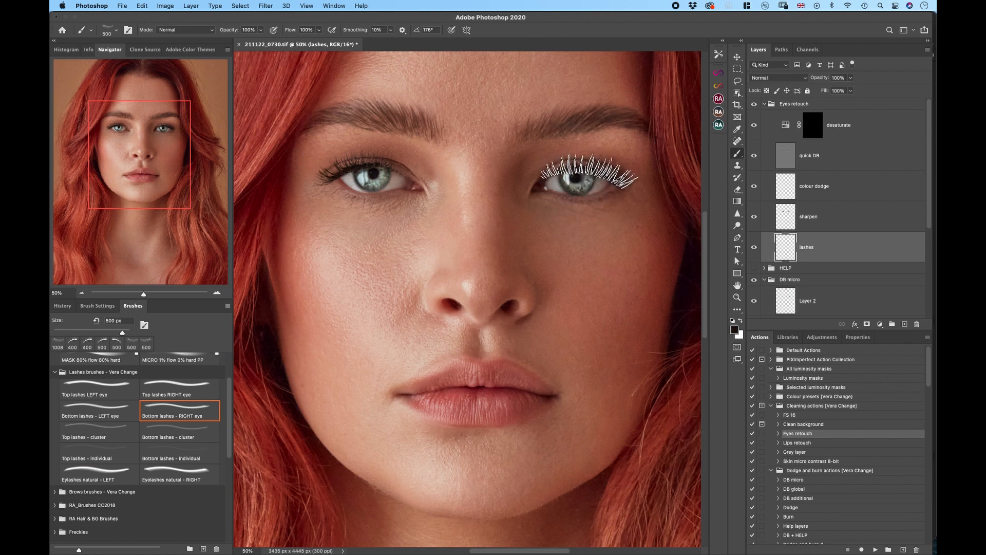
# - Stamp upper lashes on the portrait's left-side eye with the Bottom lashes - LEFT eye brush, rotated to -175° at 500 px
pyautogui.click(112, 417)
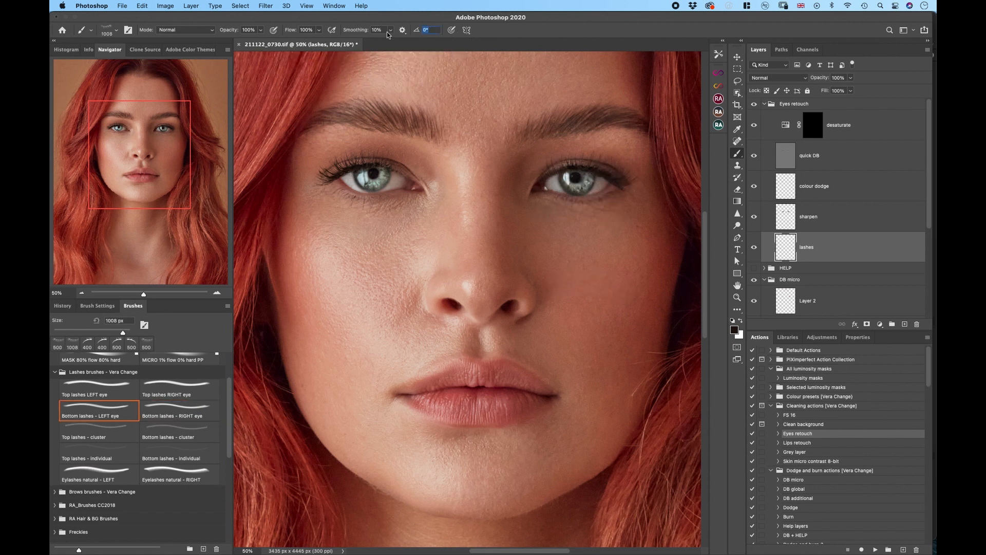
pyautogui.write('180')
pyautogui.press('Return')
pyautogui.press('[')
pyautogui.press('[')
pyautogui.press('[')
pyautogui.press('[')
pyautogui.press('[')
pyautogui.press('[')
pyautogui.press('Left')
pyautogui.press('Left')
pyautogui.press('Left')
pyautogui.press('Left')
pyautogui.press('Left')
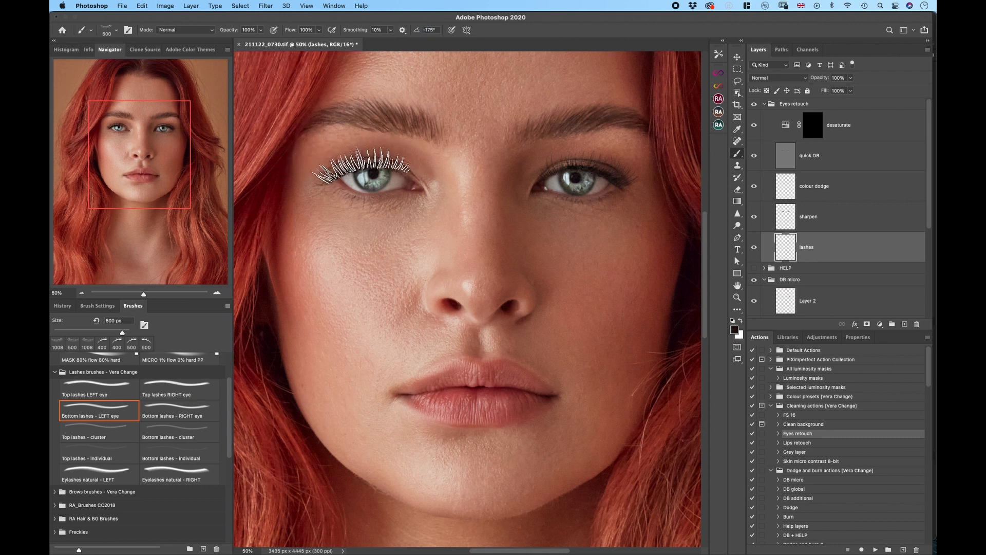
pyautogui.click(361, 165)
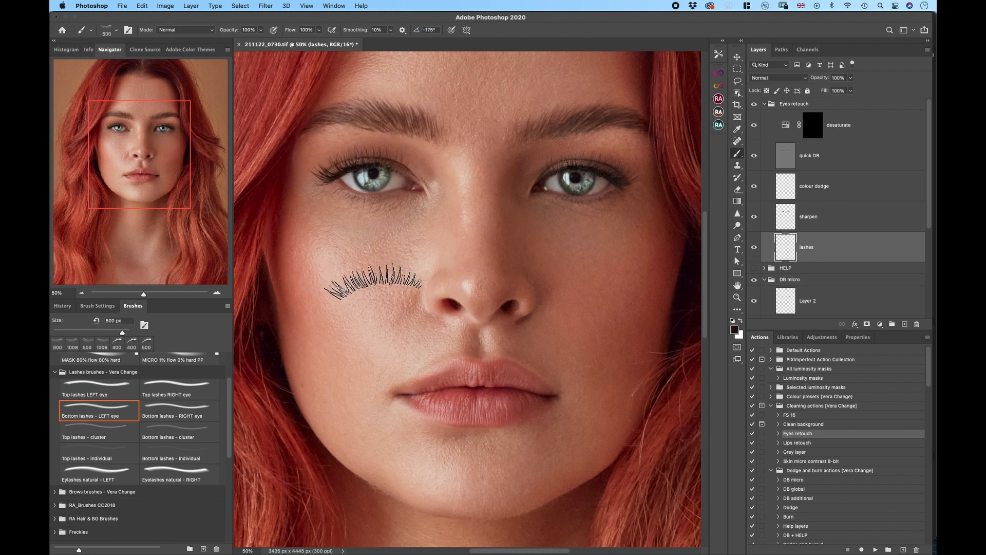
# - Erase stray parts of the added lashes around the inner corners and lids of both eyes with a 30 px Eraser at 9% flow
pyautogui.press('e')
pyautogui.press('super+plus')
pyautogui.press('super+plus')
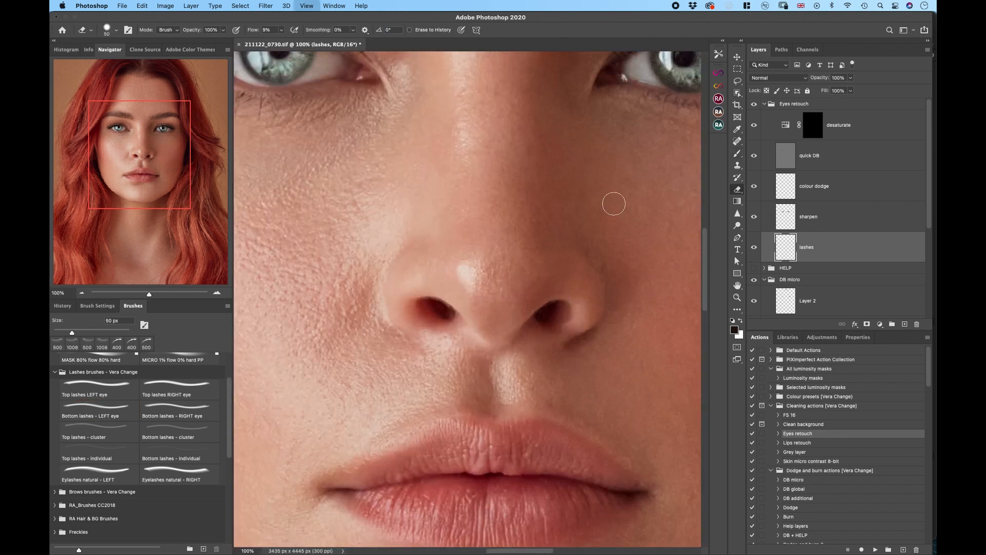
pyautogui.scroll(5, 614, 204)
pyautogui.hscroll(4, 614, 204)
pyautogui.press('[')
pyautogui.press('[')
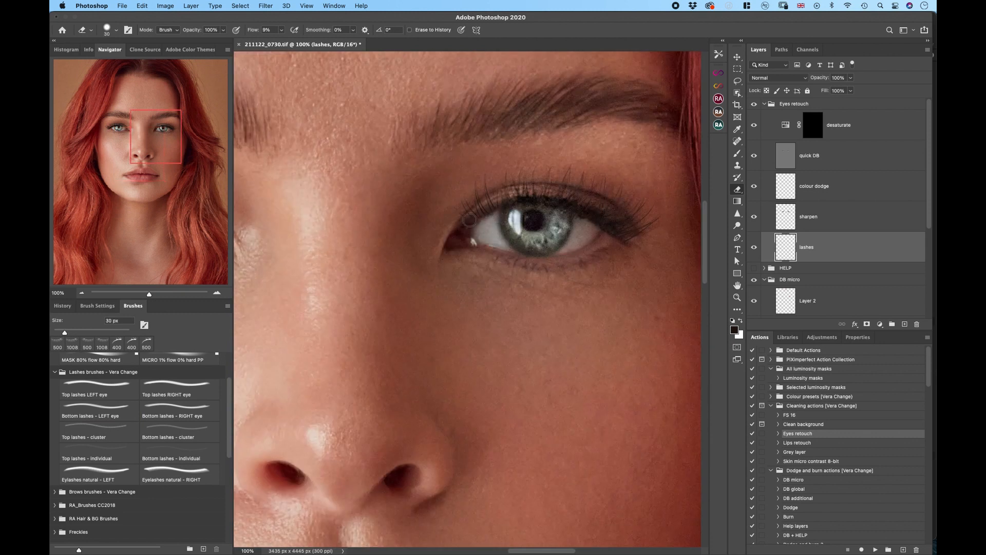
pyautogui.moveTo(475, 213); pyautogui.dragTo(471, 222)
pyautogui.moveTo(318, 238); pyautogui.dragTo(569, 272)
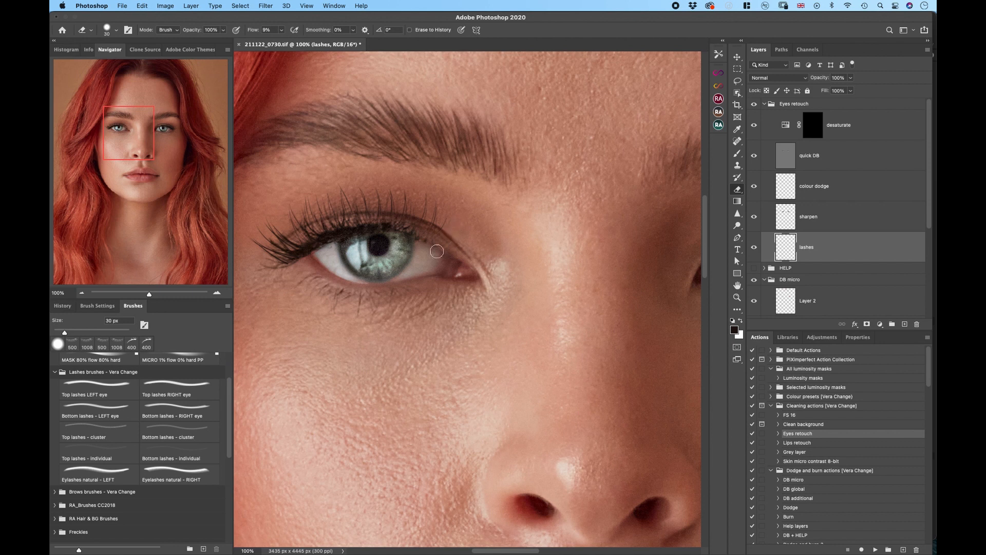
# - Apply Add Noise to the lashes layer with an amount of 7.16%, uniform and monochromatic
pyautogui.click(265, 6)
pyautogui.moveTo(380, 135)
pyautogui.click(416, 135)
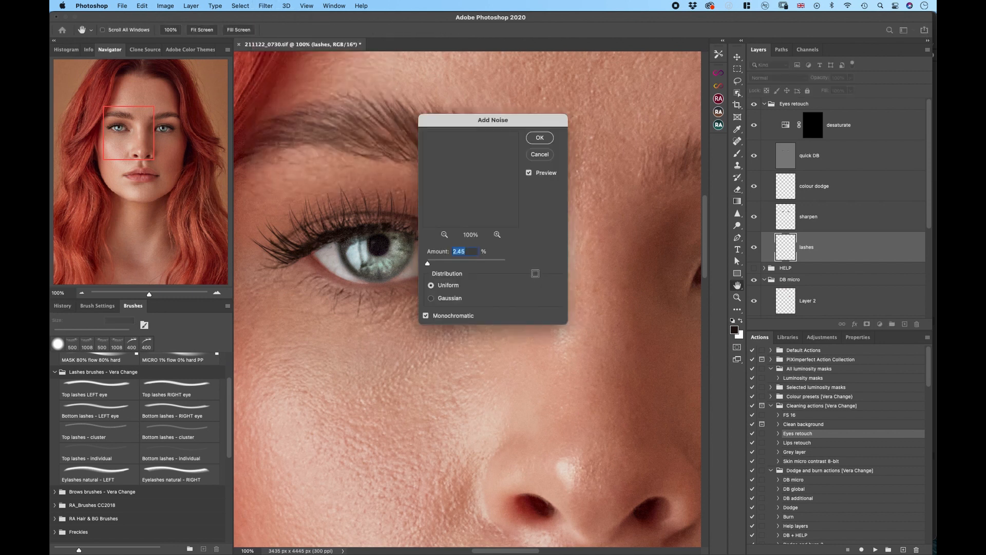
pyautogui.moveTo(426, 264); pyautogui.dragTo(429, 264)
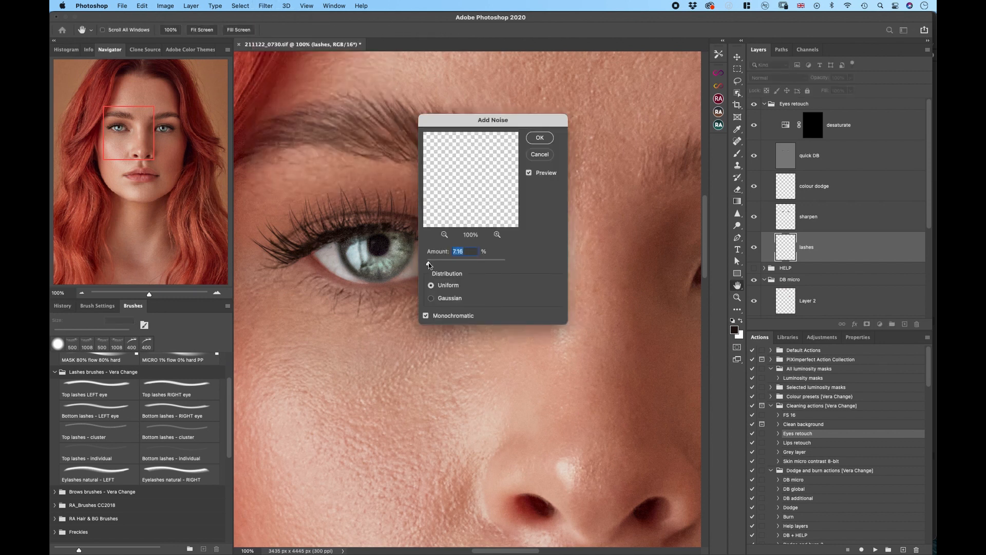
pyautogui.click(532, 138)
# - Apply a Gaussian Blur with a 0.9 pixel radius to the lashes layer
pyautogui.click(266, 6)
pyautogui.moveTo(359, 117)
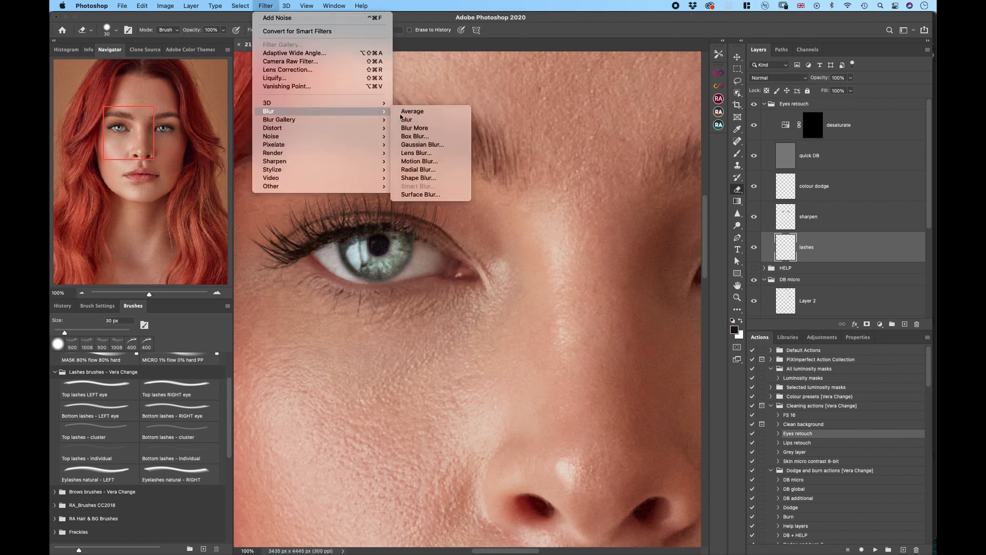
pyautogui.click(414, 142)
pyautogui.moveTo(678, 318); pyautogui.dragTo(671, 318)
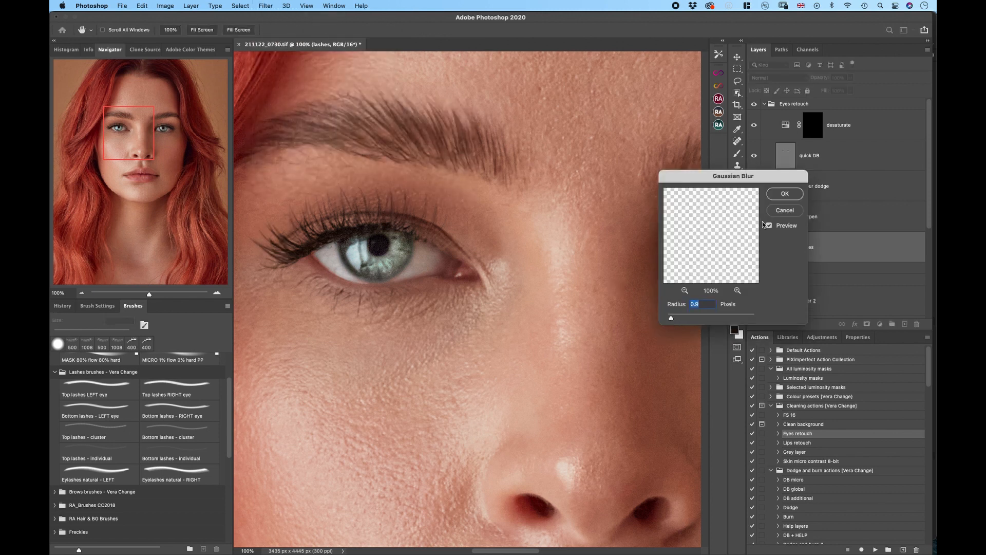
pyautogui.click(785, 194)
# - Warp the lashes layer so the added lashes follow the upper lids of both eyes
pyautogui.press('super+minus')
pyautogui.press('super+minus')
pyautogui.press('super+minus')
pyautogui.press('super+minus')
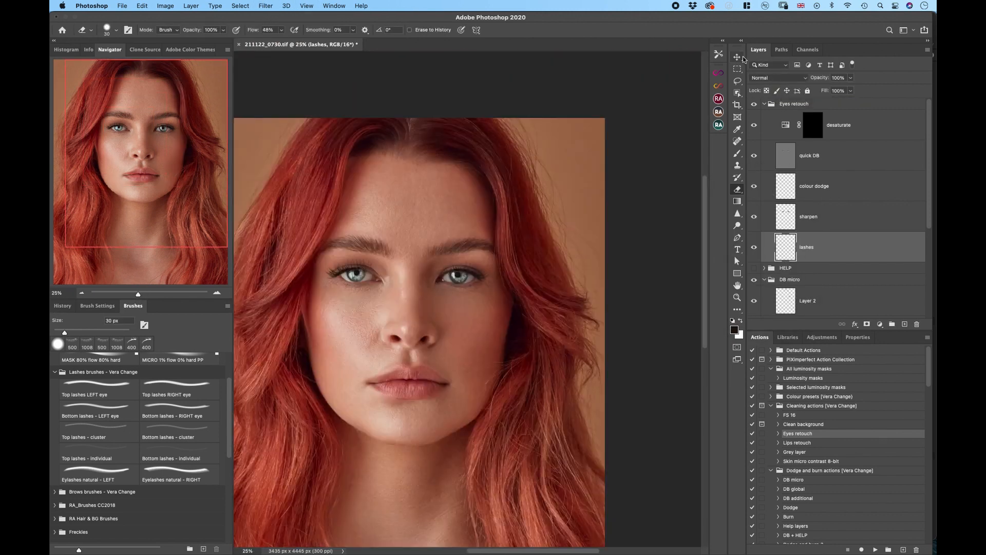
pyautogui.press('v')
pyautogui.press('super+plus')
pyautogui.press('super+plus')
pyautogui.press('super+t')
pyautogui.rightClick(497, 205)
pyautogui.moveTo(501, 229); pyautogui.dragTo(482, 209)
pyautogui.click(519, 280)
pyautogui.moveTo(523, 185); pyautogui.dragTo(521, 192)
pyautogui.moveTo(514, 212); pyautogui.dragTo(519, 210)
pyautogui.hscroll(-5, 317, 298)
pyautogui.hscroll(-1, 351, 198)
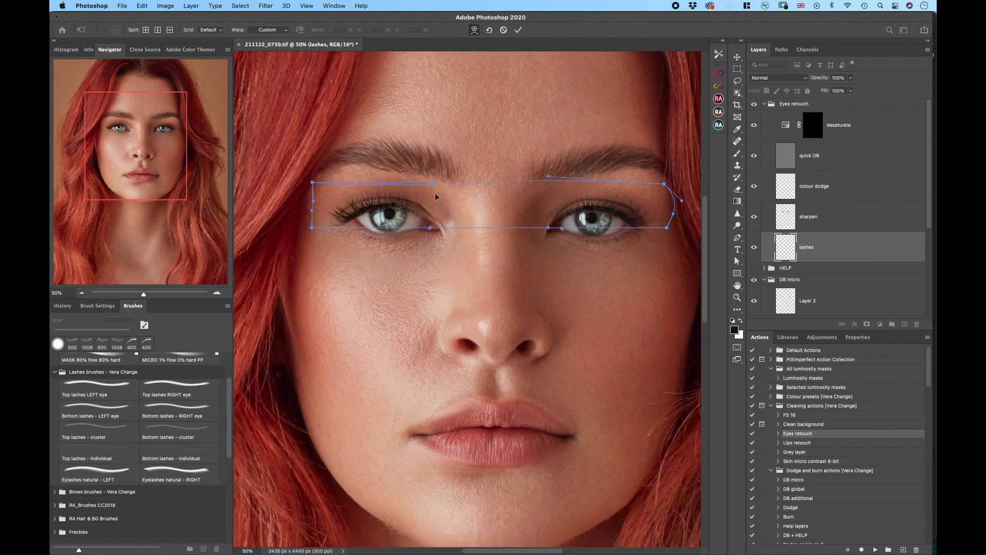
pyautogui.scroll(-3, 436, 194)
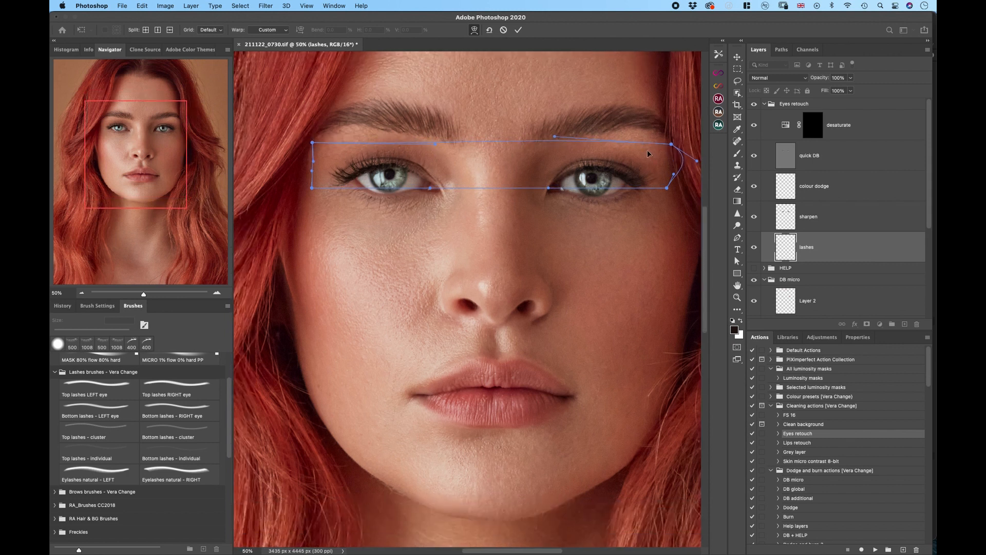
pyautogui.scroll(-3, 647, 150)
pyautogui.hscroll(-1, 647, 150)
pyautogui.click(520, 31)
# - Desaturate the whites of both eyes by painting white on the desaturate layer's mask with the small MICRO brush at 100% flow
pyautogui.press('super+minus')
pyautogui.press('super+minus')
pyautogui.click(871, 126)
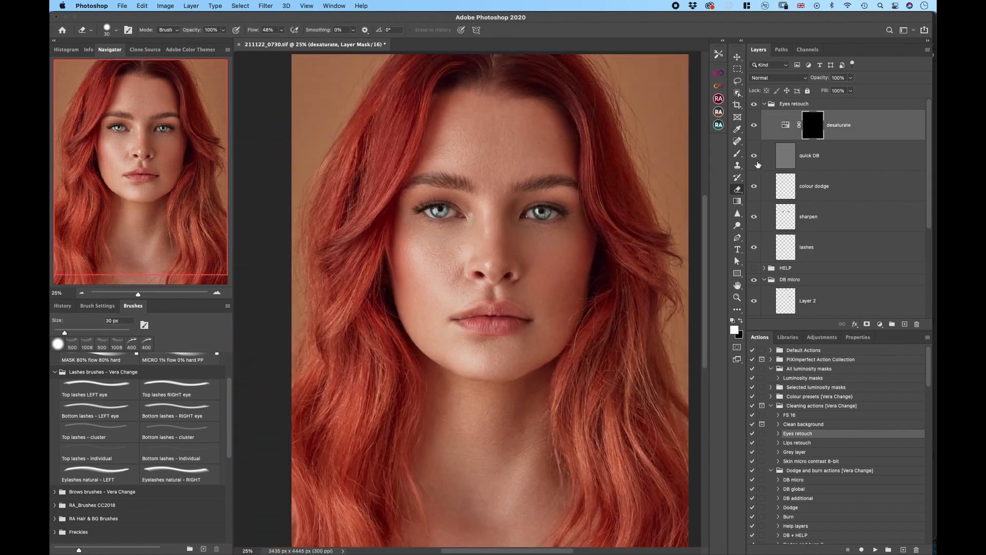
pyautogui.click(738, 153)
pyautogui.scroll(3, 173, 371)
pyautogui.click(163, 406)
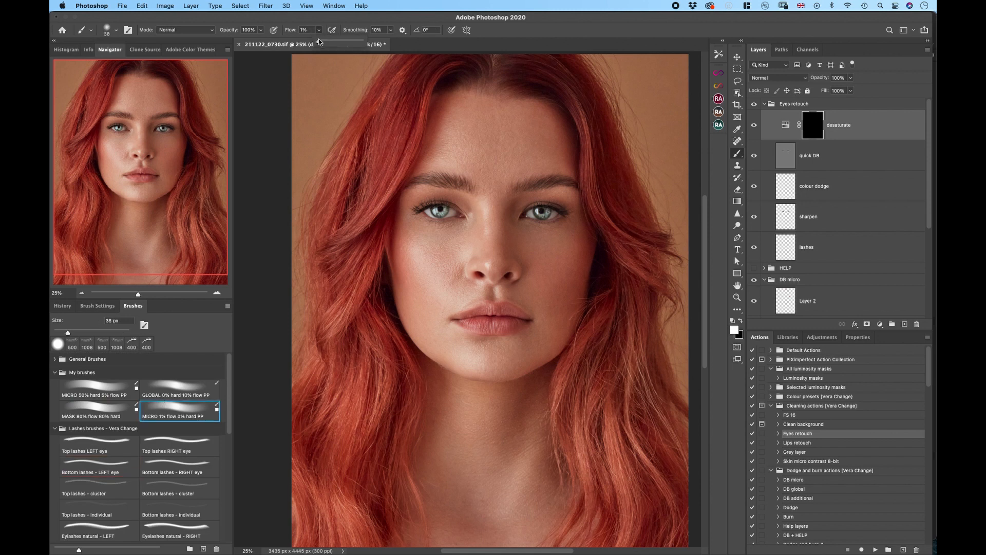
pyautogui.press('super+equal')
pyautogui.press('[')
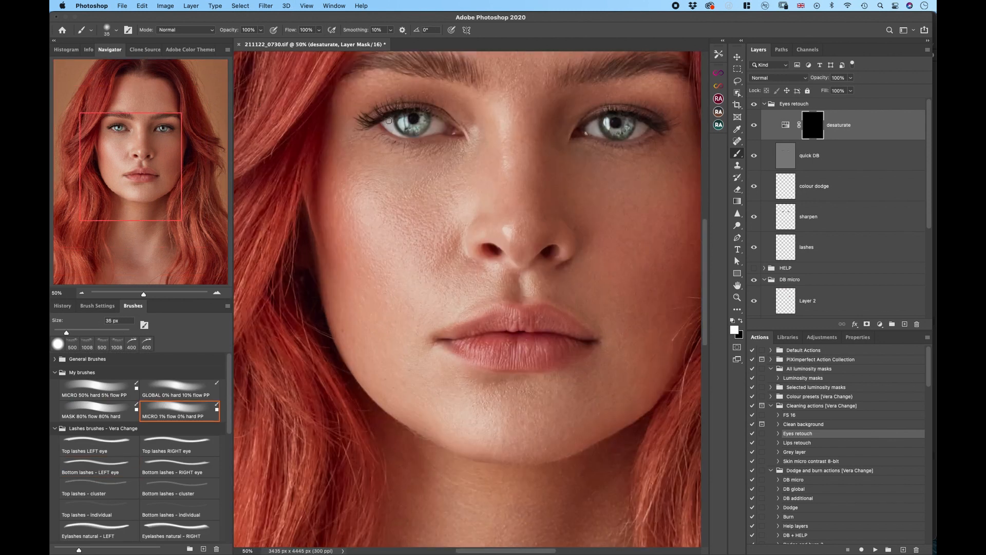
pyautogui.click(391, 128)
pyautogui.moveTo(430, 128); pyautogui.dragTo(445, 130)
pyautogui.press(']')
pyautogui.press(']')
pyautogui.moveTo(590, 133)
pyautogui.mouseDown()
pyautogui.moveTo(626, 136)
pyautogui.moveTo(644, 129)
pyautogui.mouseUp()
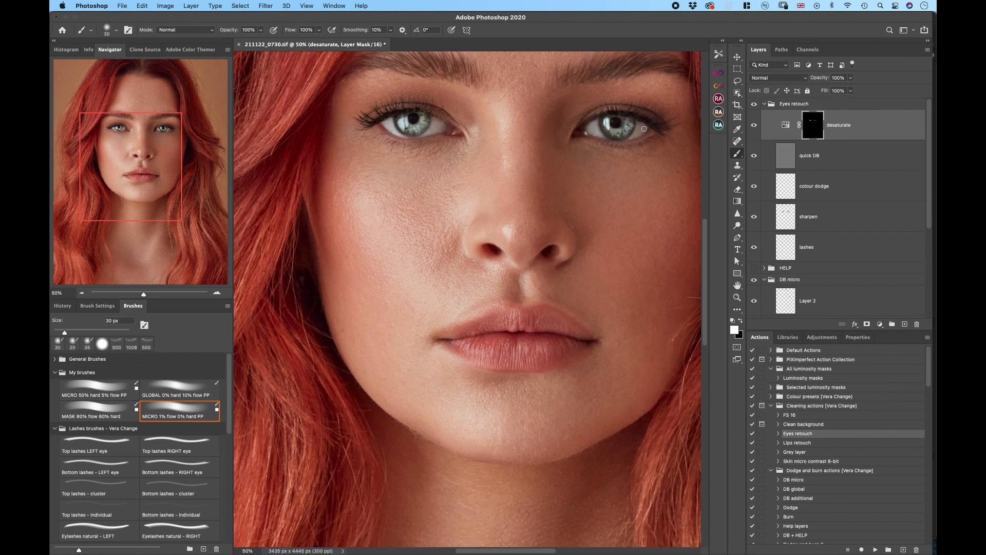
# - Darken the eyebrow on the portrait's right side in black on the quick DB layer with a 20 px MICRO brush at 1% flow
pyautogui.click(800, 150)
pyautogui.click(175, 416)
pyautogui.press('x')
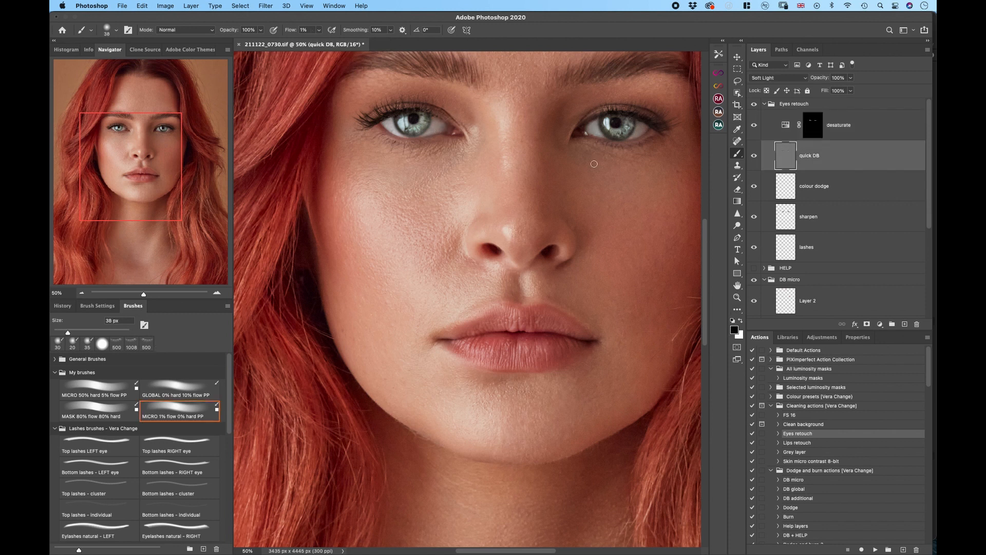
pyautogui.moveTo(595, 164); pyautogui.dragTo(495, 295)
pyautogui.press('super+minus')
pyautogui.press('[')
pyautogui.press('[')
pyautogui.press('[')
pyautogui.press('[')
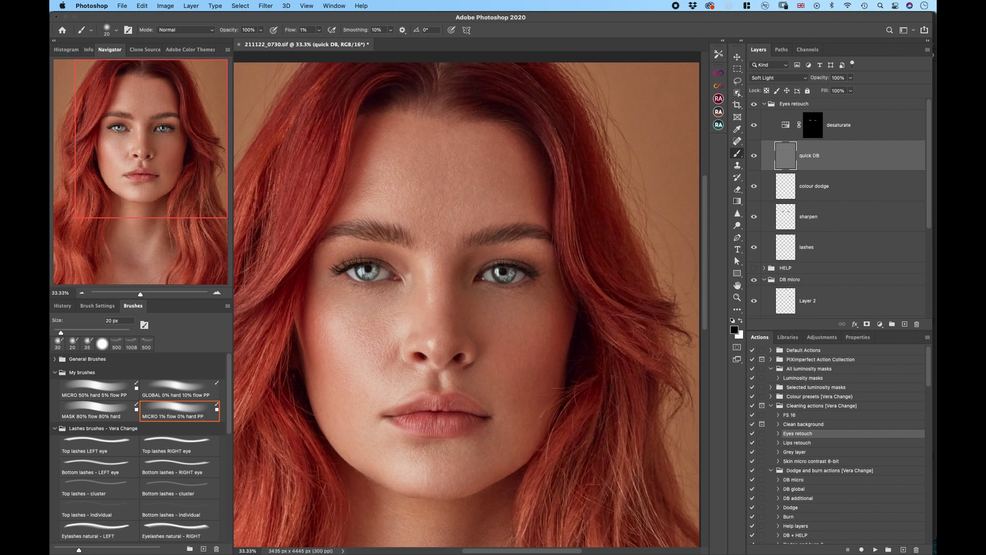
pyautogui.moveTo(519, 223); pyautogui.dragTo(467, 235)
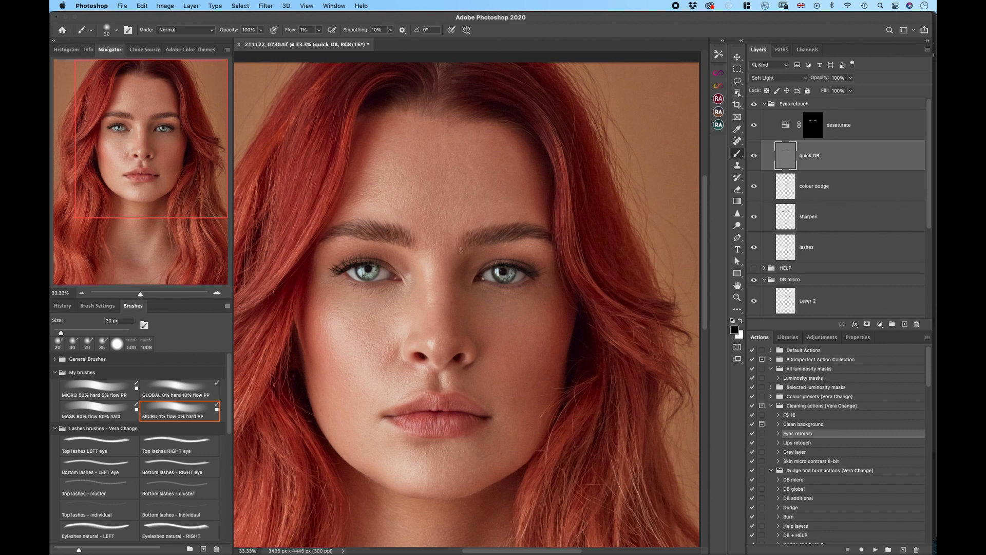
# - Collapse the Eyes retouch group and run the Lips retouch action
pyautogui.press('super+minus')
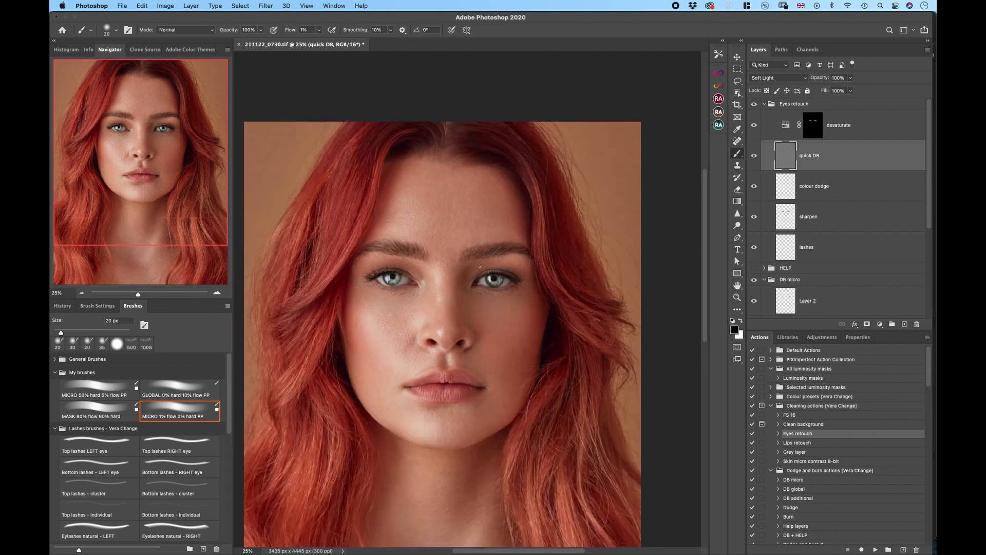
pyautogui.hotkey('alt', '[')
pyautogui.press('super+minus')
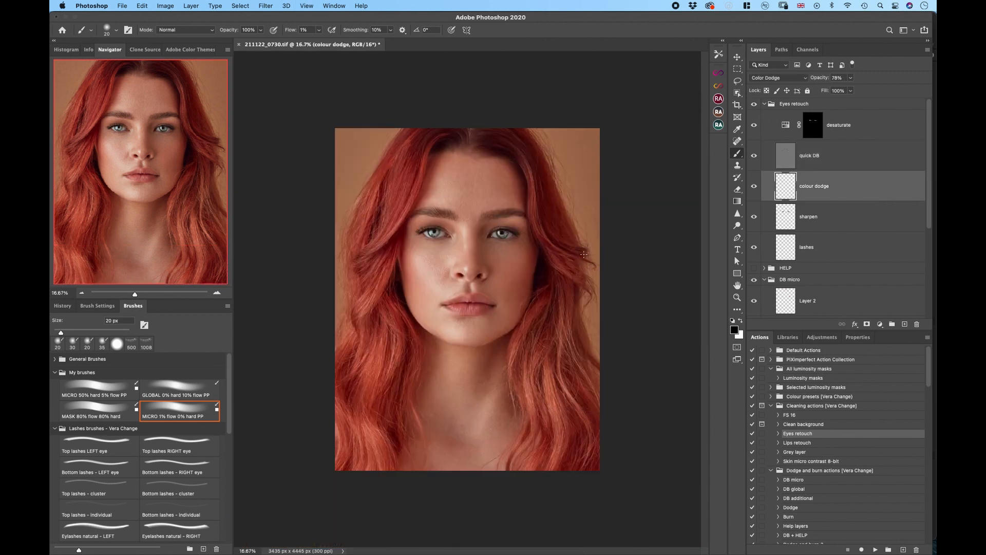
pyautogui.click(765, 104)
pyautogui.click(815, 442)
pyautogui.click(875, 549)
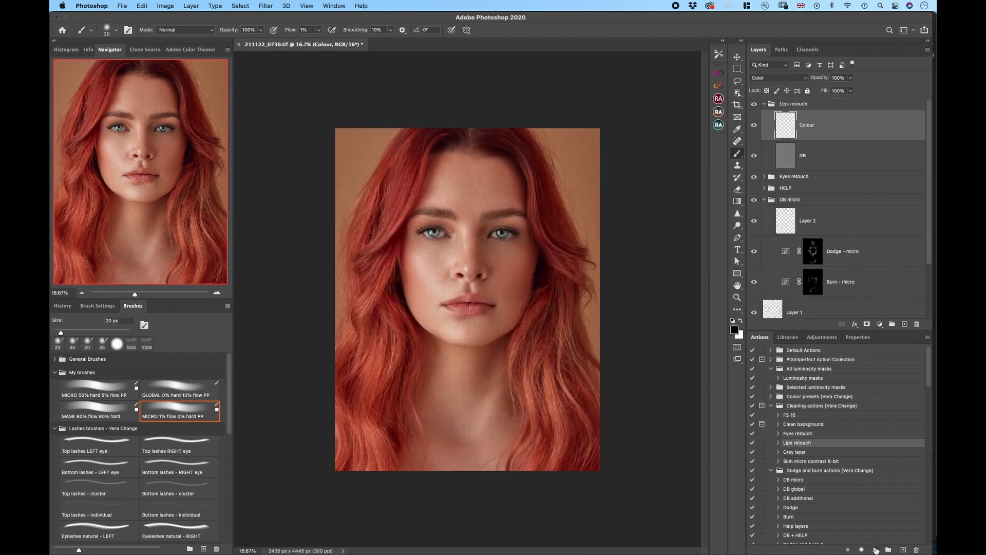
# - Dodge and burn the lips on the DB layer with a small soft brush at 1% flow, using black and white
pyautogui.press('super+plus')
pyautogui.press('super+plus')
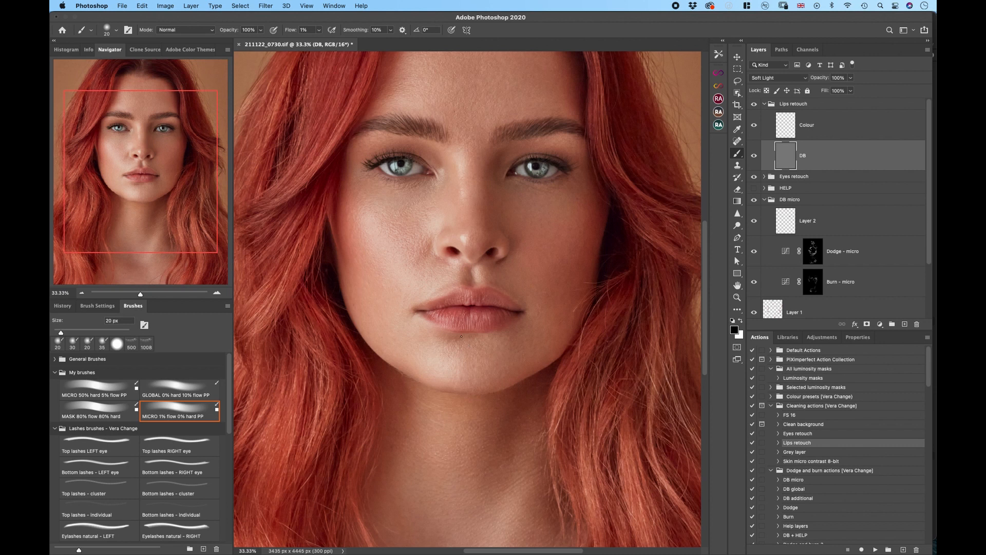
pyautogui.press(']')
pyautogui.moveTo(440, 301); pyautogui.dragTo(474, 301)
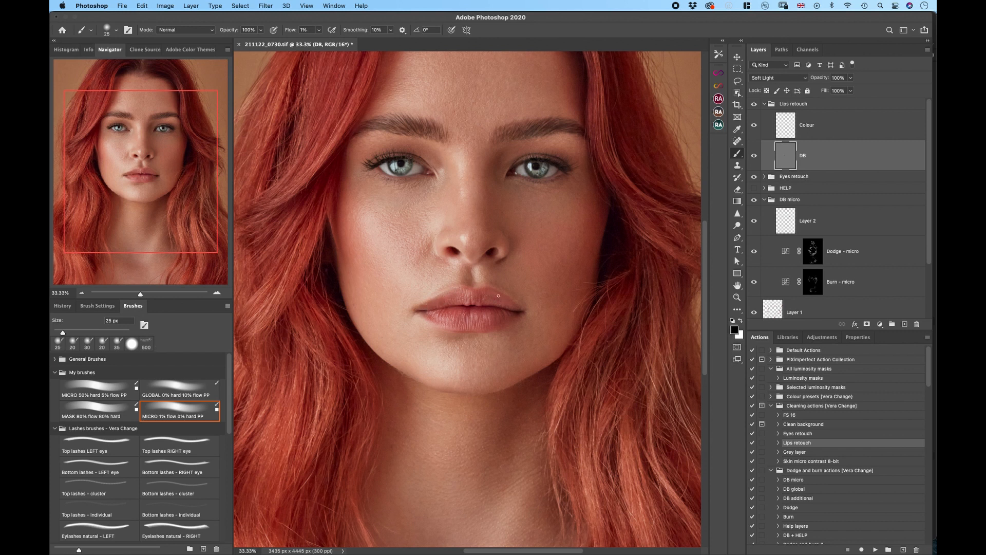
pyautogui.press('super+z')
pyautogui.press(']')
pyautogui.moveTo(512, 311); pyautogui.dragTo(443, 320)
pyautogui.press('x')
pyautogui.press(']')
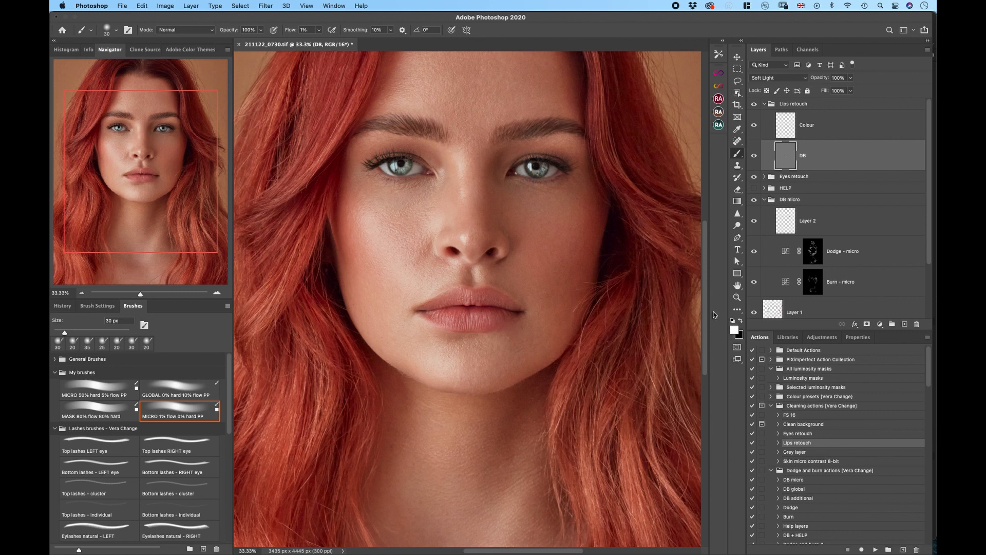
pyautogui.click(740, 321)
# - Even out the lip colour on the Color-mode layer with a sampled lip tone and an 80 px brush, and hide the Lips retouch group to compare
pyautogui.click(784, 128)
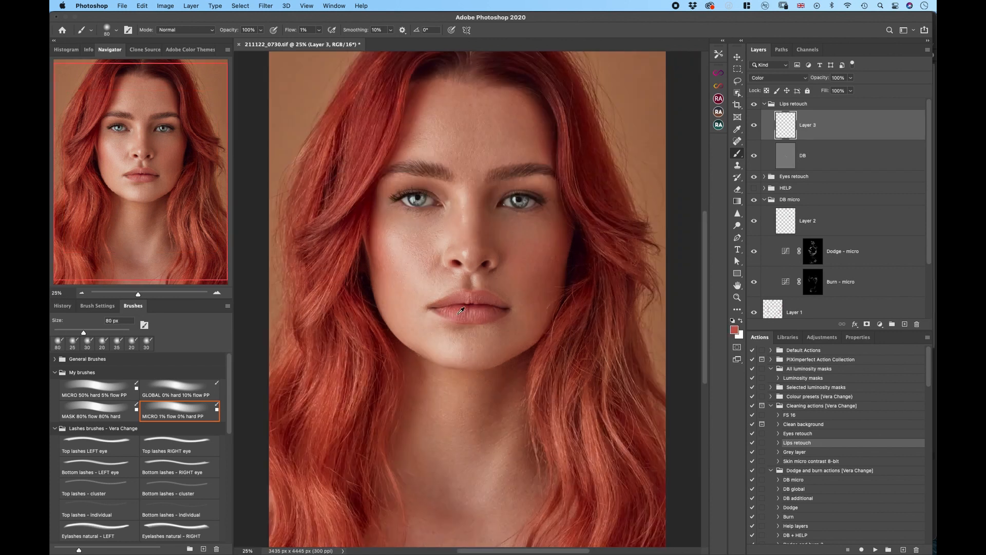
pyautogui.keyDown('alt'); pyautogui.click(460, 313); pyautogui.keyUp('alt')
pyautogui.press('super+plus')
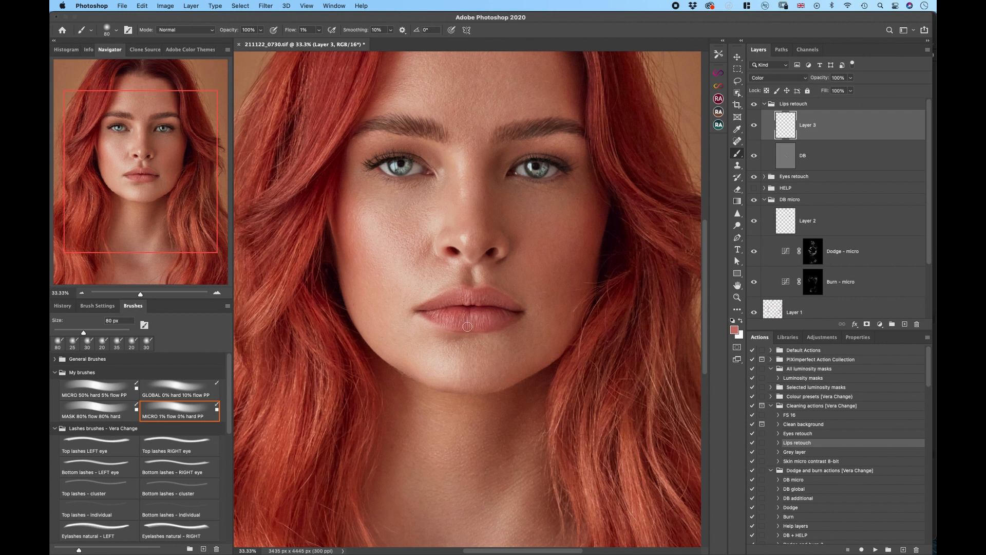
pyautogui.press('super+minus')
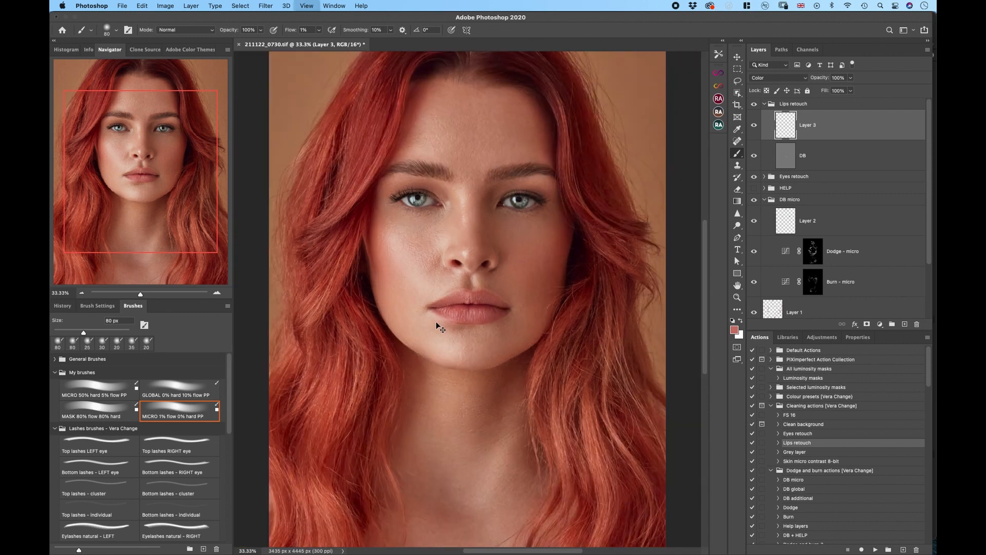
pyautogui.click(754, 104)
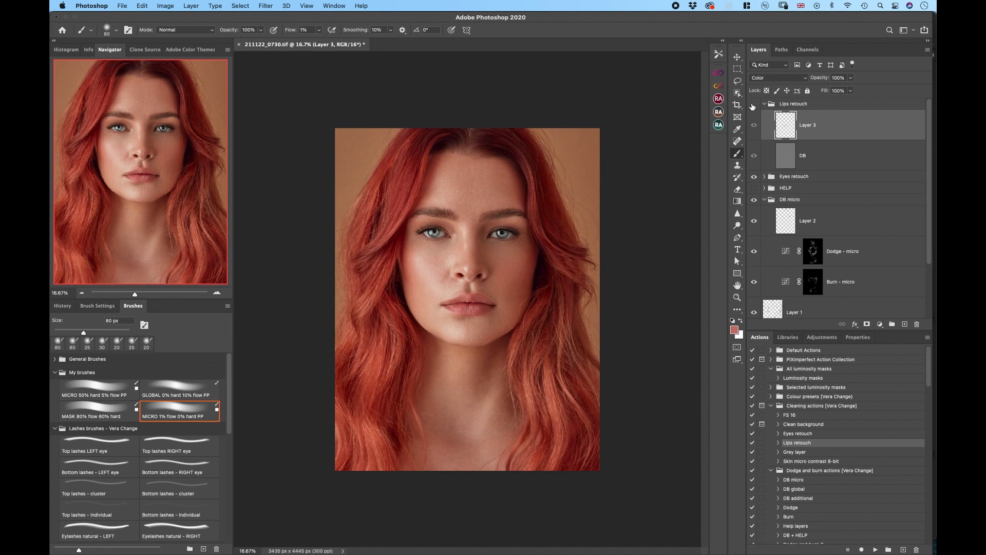
# - Collapse the Lips retouch and DB micro groups, and isolate the Background layer briefly to compare the retouch with the original
pyautogui.click(765, 104)
pyautogui.click(764, 138)
pyautogui.keyDown('alt'); pyautogui.click(755, 221); pyautogui.keyUp('alt')
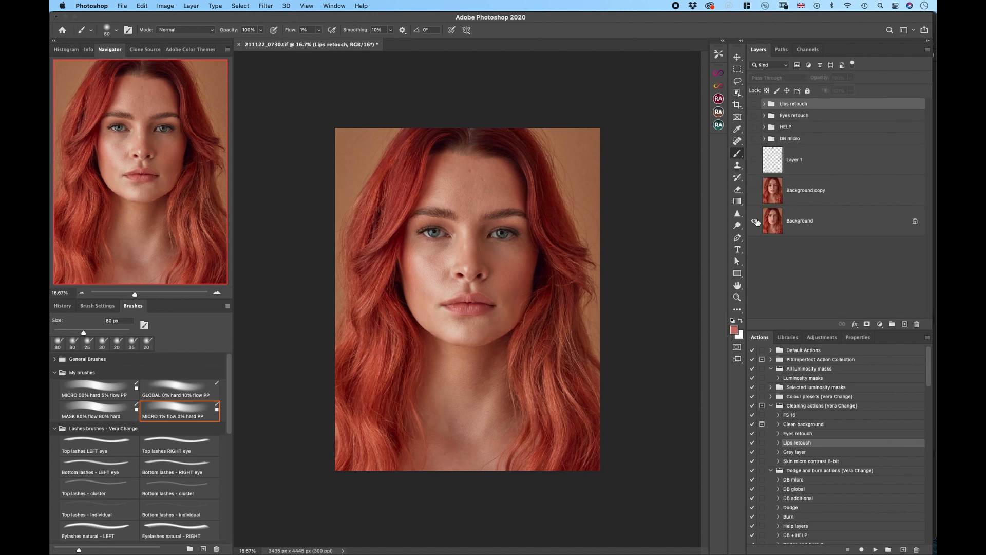
pyautogui.keyDown('alt'); pyautogui.click(755, 221); pyautogui.keyUp('alt')
# - Stamp all visible layers into a new layer at the top of the stack and open it in the Liquify filter
pyautogui.click(904, 324)
pyautogui.press('super+alt+shift+e')
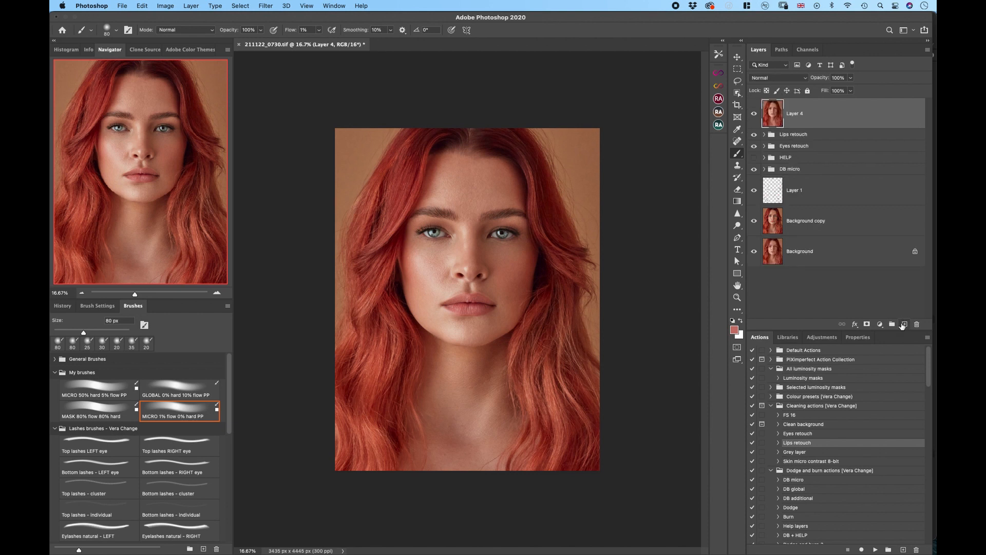
pyautogui.click(266, 6)
pyautogui.click(280, 78)
pyautogui.press('super+equal')
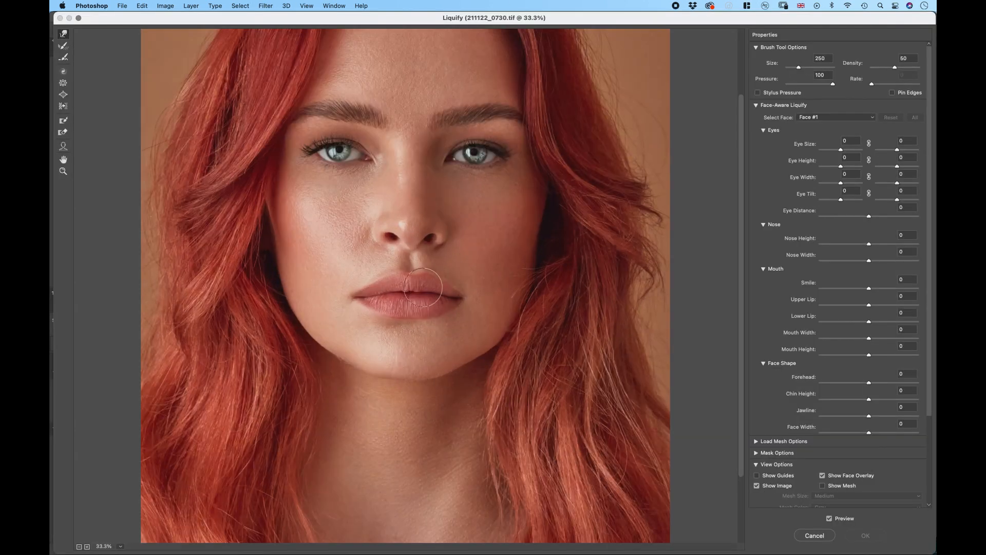
# - Refine the shape of the lips and mouth with the Forward Warp tool, varying the brush size around 400
pyautogui.press(']')
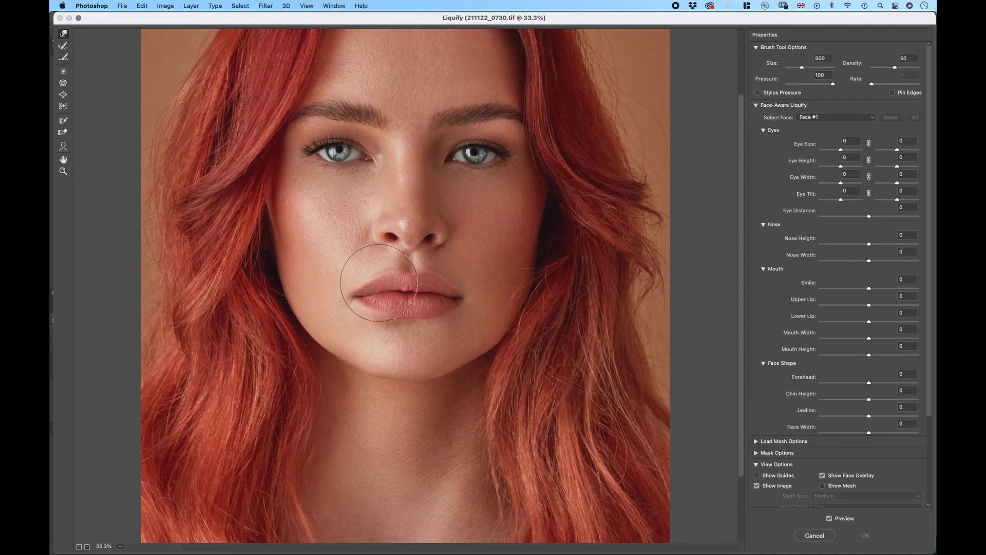
pyautogui.press(']')
pyautogui.press(']')
pyautogui.press('[')
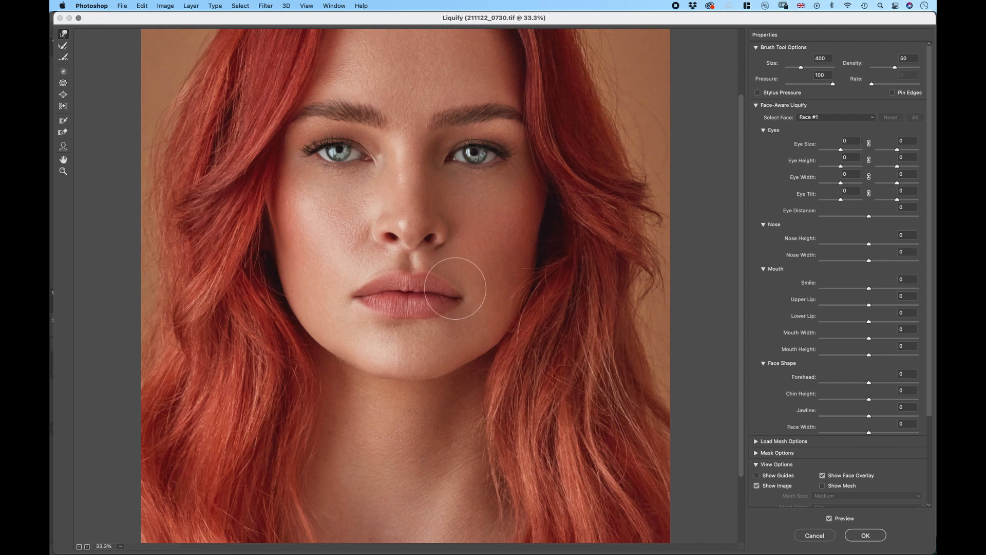
pyautogui.press('[')
pyautogui.press('[')
pyautogui.press('[')
pyautogui.press('[')
pyautogui.press('[')
pyautogui.press('[')
pyautogui.press(']')
pyautogui.press(']')
pyautogui.press(']')
pyautogui.press(']')
pyautogui.press(']')
pyautogui.press(']')
pyautogui.press(']')
pyautogui.press(']')
pyautogui.scroll(-3, 459, 309)
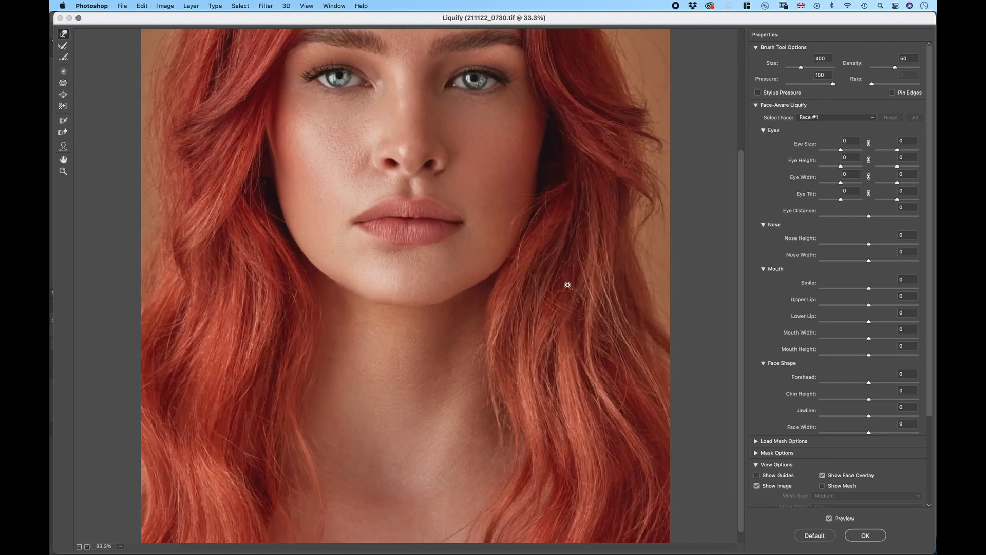
# - Turn the Liquify preview off and on to compare the face before and after the warp
pyautogui.press('super+minus')
pyautogui.press('p')
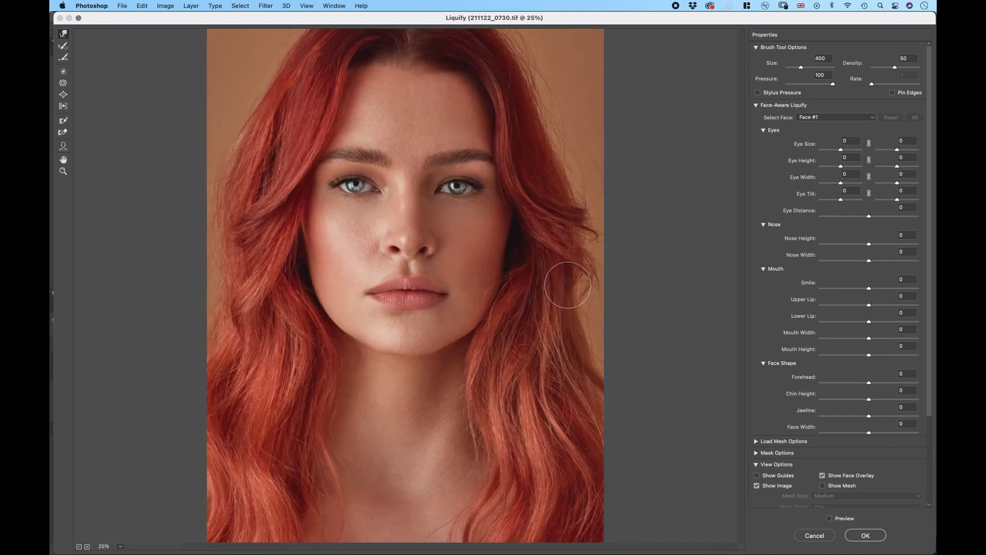
pyautogui.press('p')
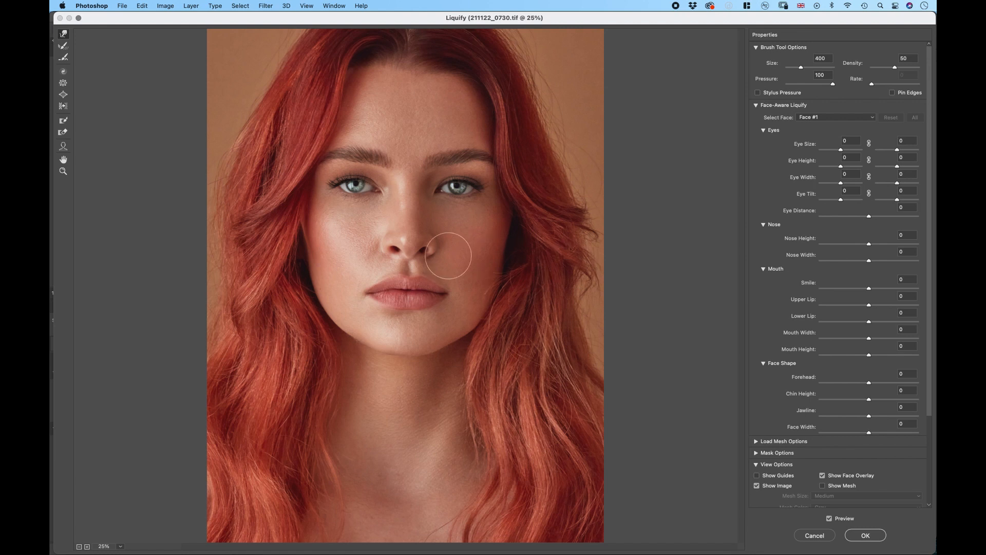
# - Fine-tune the facial features with the Forward Warp tool at size 600 and the Bloat tool at size 900 over the eye
pyautogui.press('super+equal')
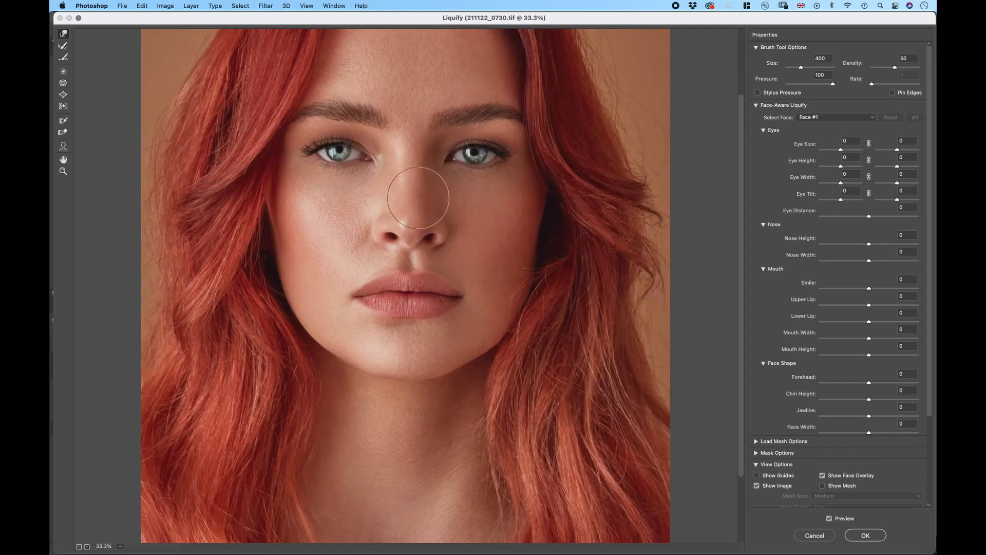
pyautogui.press(']')
pyautogui.press(']')
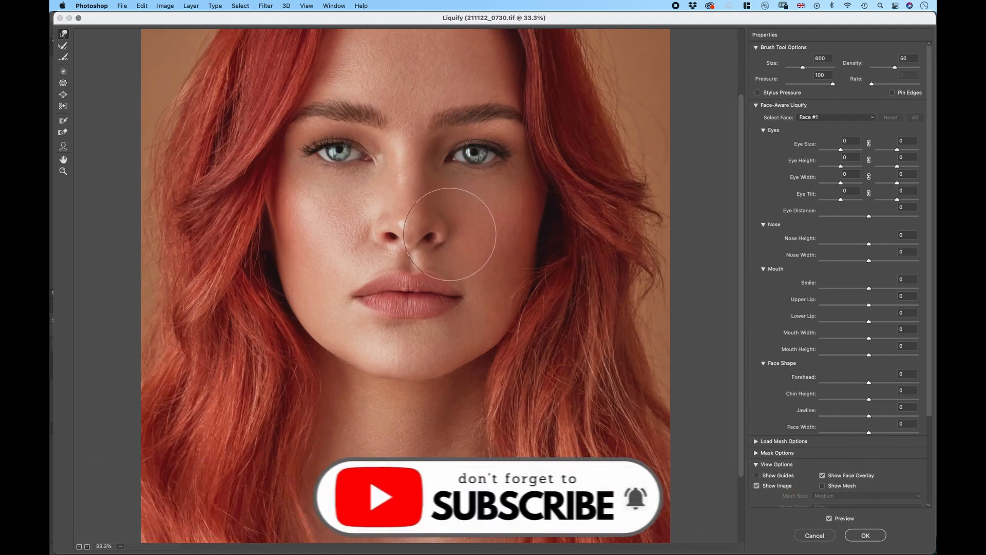
pyautogui.click(63, 82)
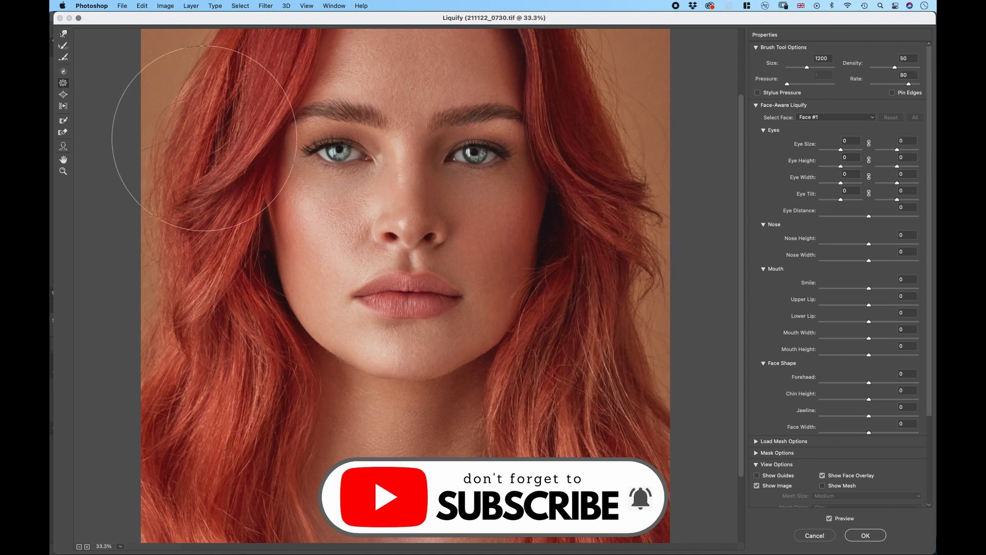
pyautogui.press('b')
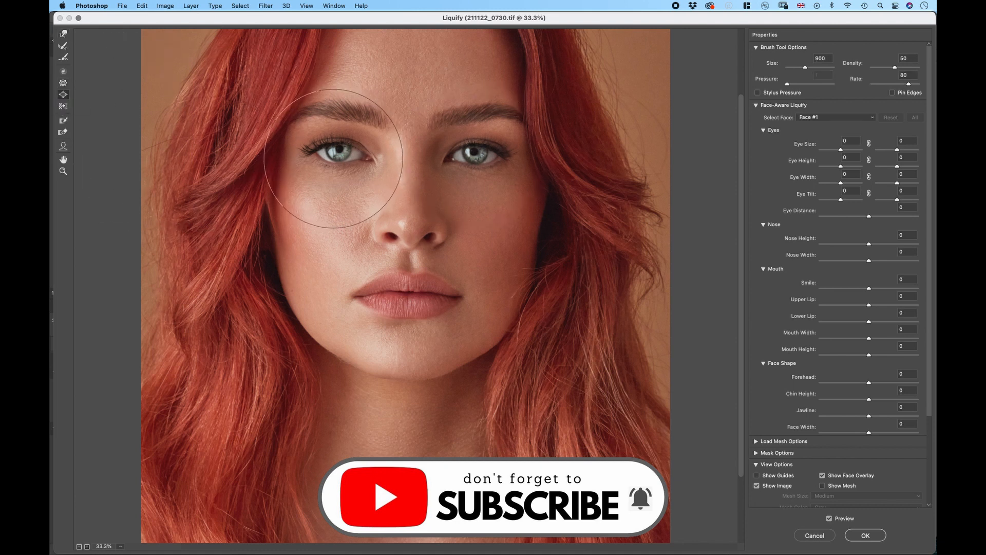
pyautogui.press('super+minus')
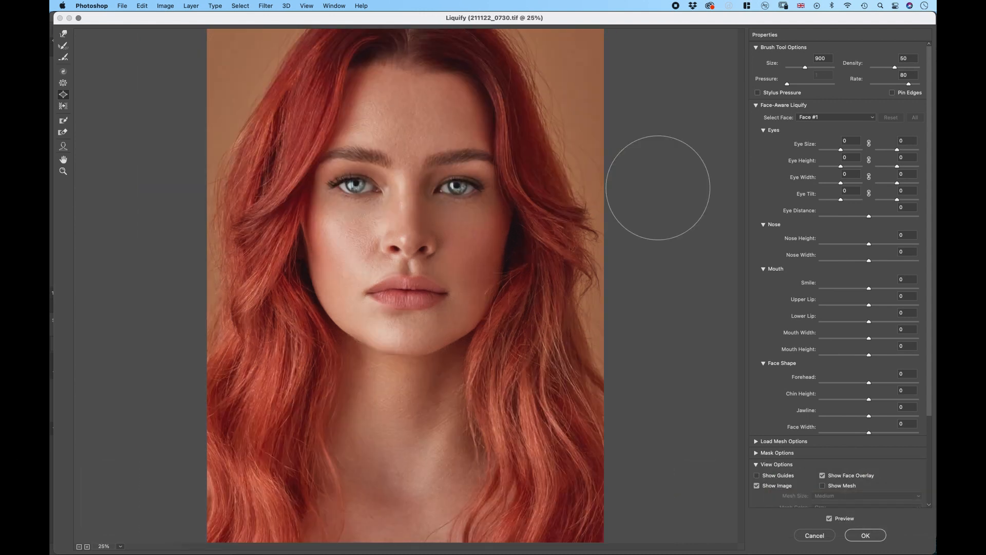
pyautogui.press('super+minus')
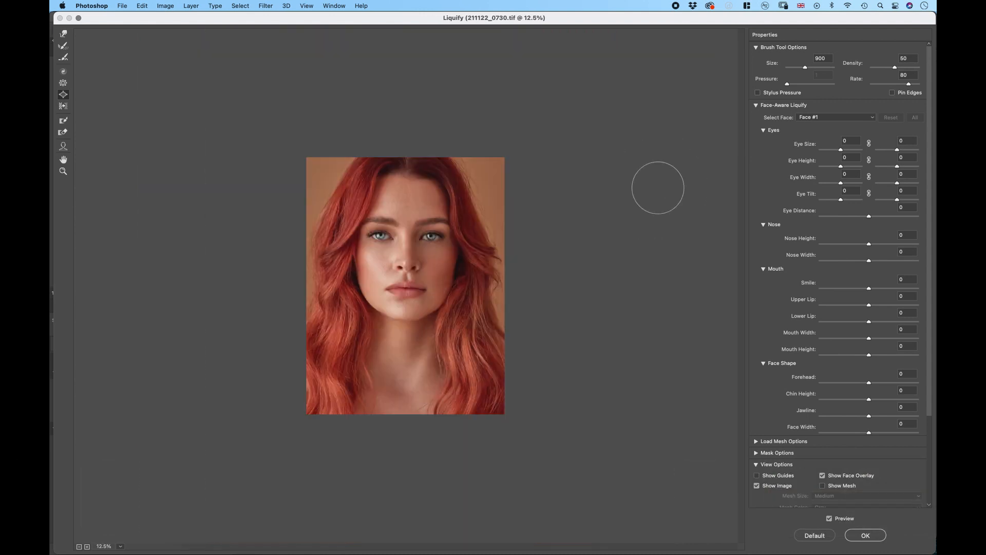
# - Protect the face and neck with a freeze mask using a size 1200 brush
pyautogui.click(63, 33)
pyautogui.click(63, 121)
pyautogui.moveTo(447, 278)
pyautogui.mouseDown()
pyautogui.moveTo(419, 273)
pyautogui.moveTo(406, 196)
pyautogui.moveTo(421, 220)
pyautogui.moveTo(392, 352)
pyautogui.mouseUp()
pyautogui.click(63, 33)
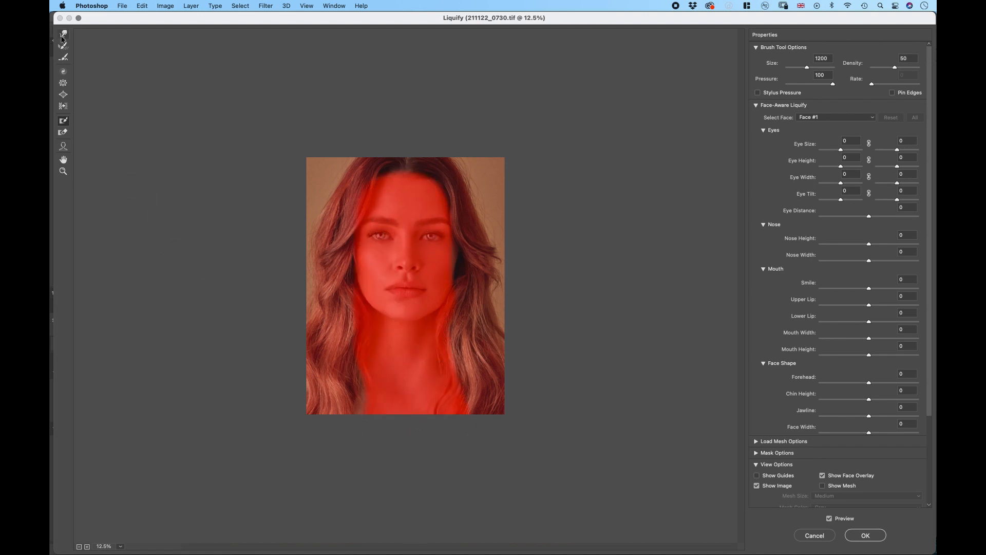
# - Push the hair outward for more volume using the Forward Warp tool at size 2200
pyautogui.press(']')
pyautogui.press(']')
pyautogui.press(']')
pyautogui.press(']')
pyautogui.press(']')
pyautogui.press(']')
pyautogui.press(']')
pyautogui.press(']')
pyautogui.press(']')
pyautogui.press(']')
pyautogui.press(']')
pyautogui.press(']')
pyautogui.press(']')
pyautogui.press(']')
pyautogui.press(']')
pyautogui.press(']')
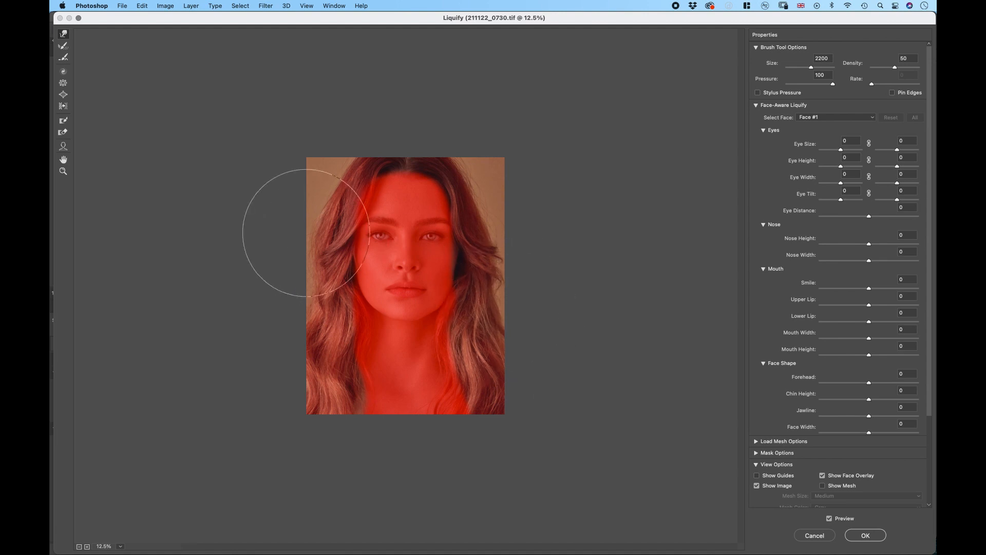
pyautogui.moveTo(311, 299); pyautogui.dragTo(307, 295)
pyautogui.moveTo(297, 380); pyautogui.dragTo(294, 378)
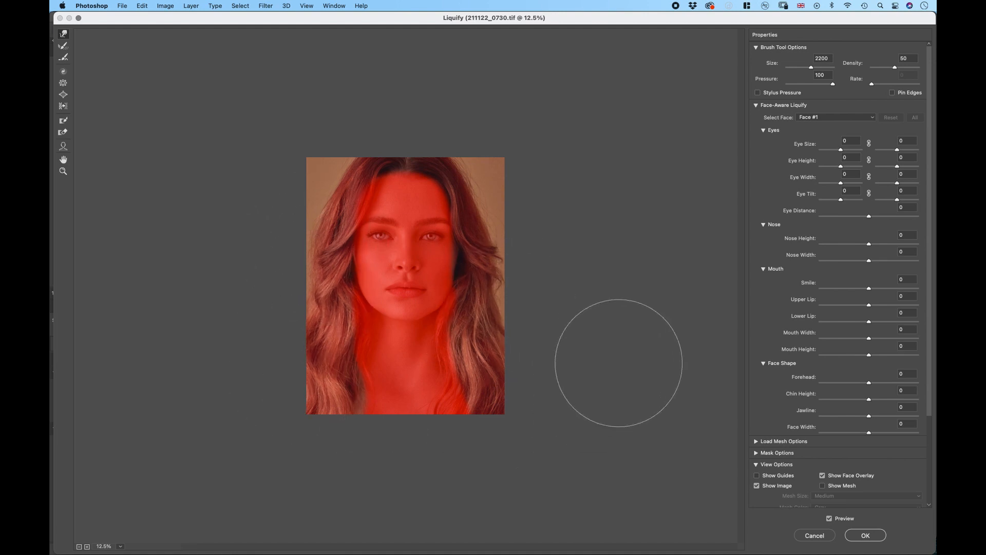
pyautogui.press('[')
pyautogui.press('[')
pyautogui.press('[')
pyautogui.press('[')
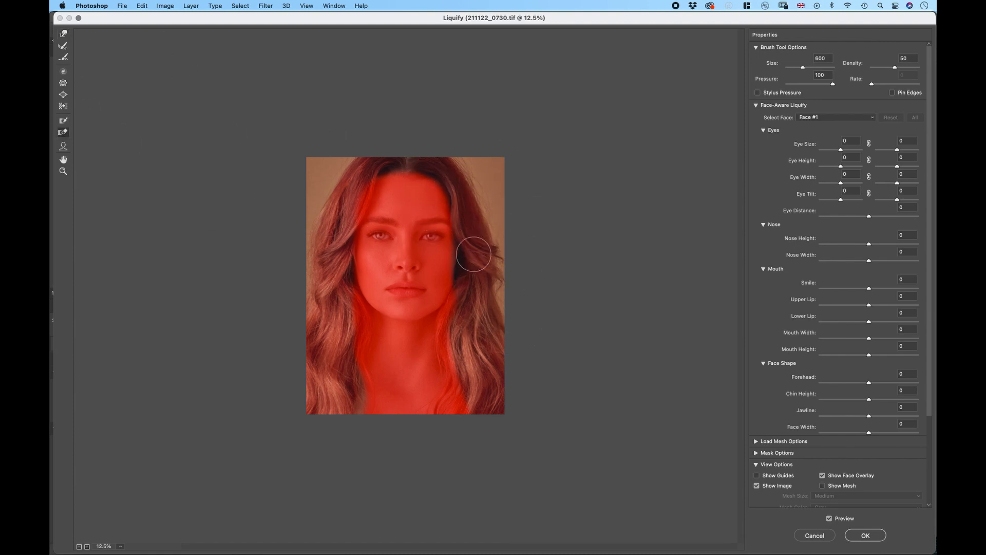
# - Remove the freeze mask from the face and neck with a size 1600 Thaw Mask brush, and apply Liquify
pyautogui.press('[')
pyautogui.press('[')
pyautogui.press('[')
pyautogui.press('[')
pyautogui.press('[')
pyautogui.press('[')
pyautogui.press('[')
pyautogui.press('[')
pyautogui.press('[')
pyautogui.press('[')
pyautogui.press(']')
pyautogui.press(']')
pyautogui.press(']')
pyautogui.press(']')
pyautogui.press(']')
pyautogui.press(']')
pyautogui.press(']')
pyautogui.press(']')
pyautogui.moveTo(438, 263)
pyautogui.mouseDown()
pyautogui.moveTo(426, 209)
pyautogui.moveTo(344, 281)
pyautogui.moveTo(424, 376)
pyautogui.moveTo(442, 238)
pyautogui.moveTo(473, 453)
pyautogui.moveTo(420, 434)
pyautogui.mouseUp()
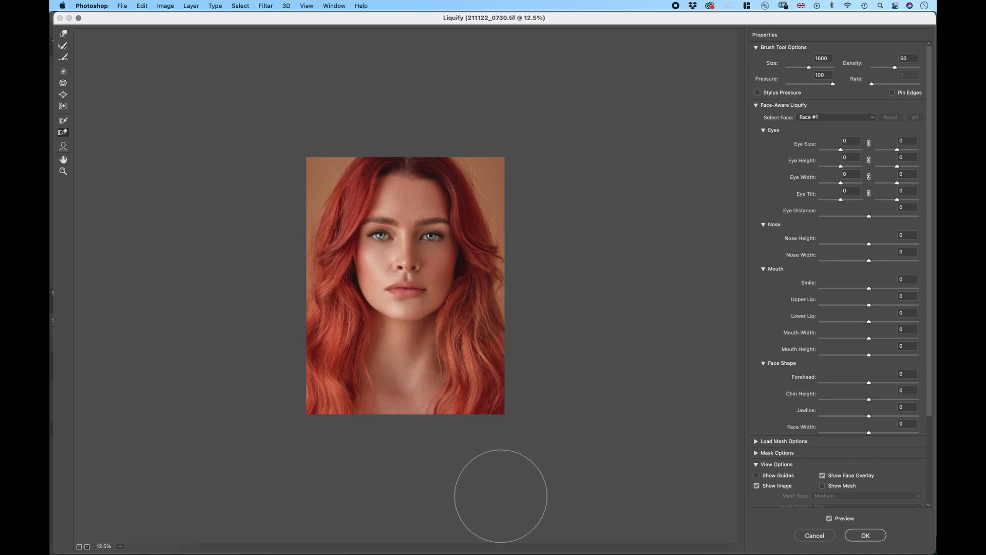
pyautogui.click(859, 536)
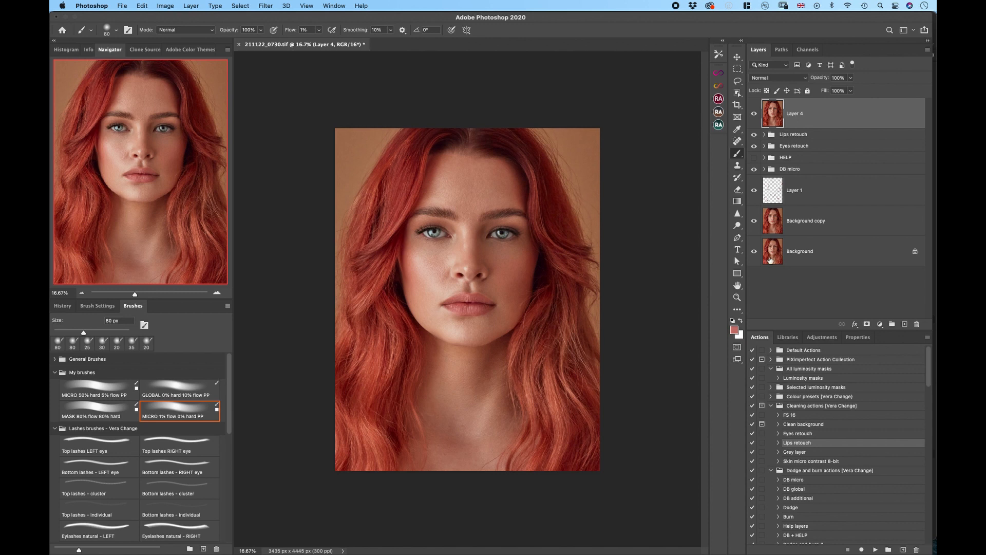
# - Compare the liquified result with the original by repeatedly isolating the Background layer and restoring the others
pyautogui.keyDown('alt'); pyautogui.click(754, 252); pyautogui.keyUp('alt')
pyautogui.keyDown('alt'); pyautogui.click(754, 253); pyautogui.keyUp('alt')
pyautogui.keyDown('alt'); pyautogui.click(753, 252); pyautogui.keyUp('alt')
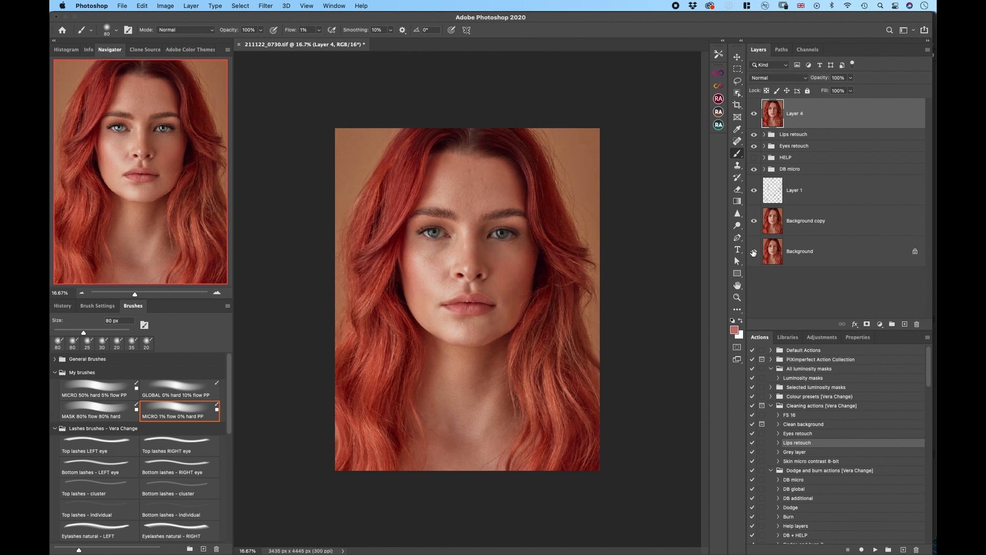
pyautogui.keyDown('alt'); pyautogui.click(753, 252); pyautogui.keyUp('alt')
pyautogui.keyDown('alt'); pyautogui.click(753, 252); pyautogui.keyUp('alt')
pyautogui.keyDown('alt'); pyautogui.click(753, 252); pyautogui.keyUp('alt')
# - Add a Curves adjustment layer in Linear Dodge (Add) mode at 16% opacity and invert its mask to black
pyautogui.click(879, 324)
pyautogui.click(886, 381)
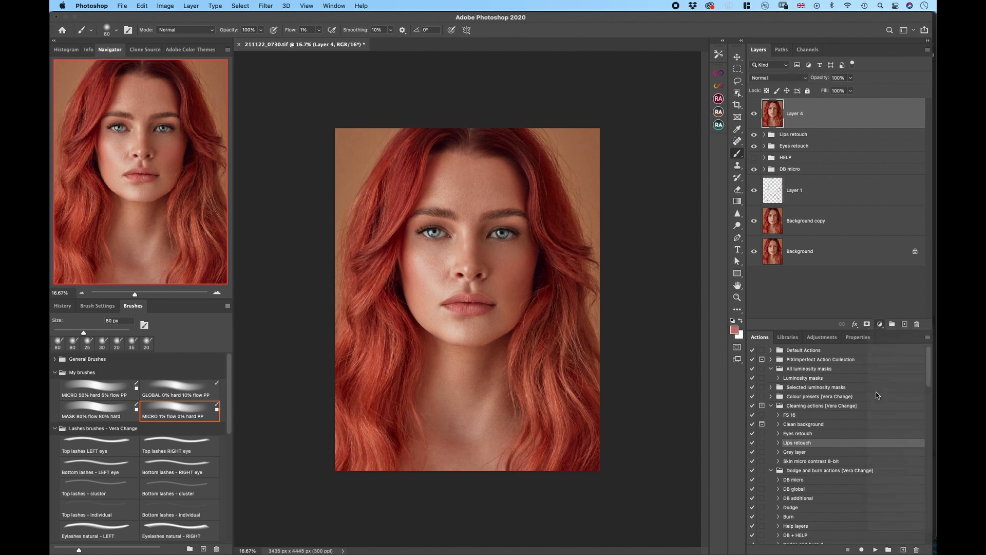
pyautogui.click(778, 77)
pyautogui.click(791, 155)
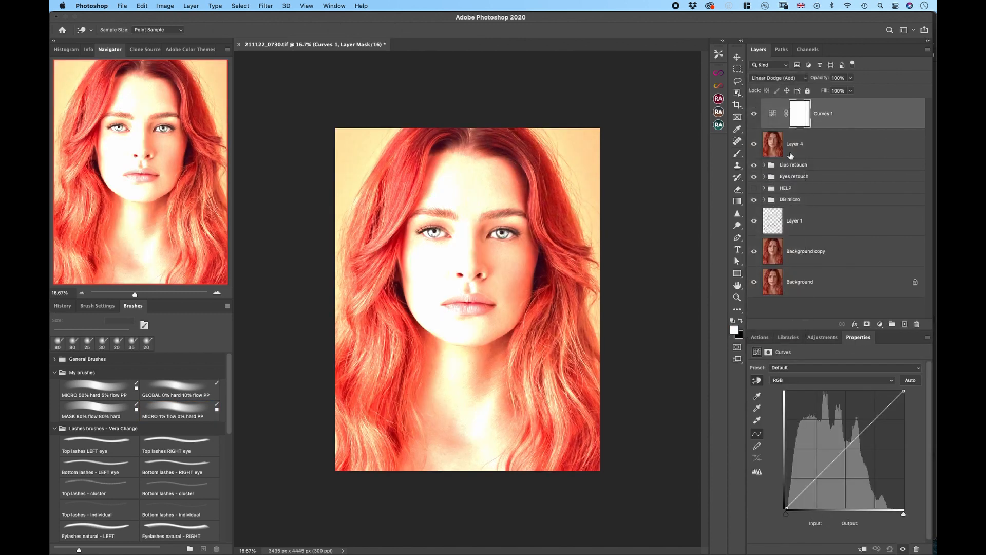
pyautogui.moveTo(850, 78); pyautogui.dragTo(816, 92)
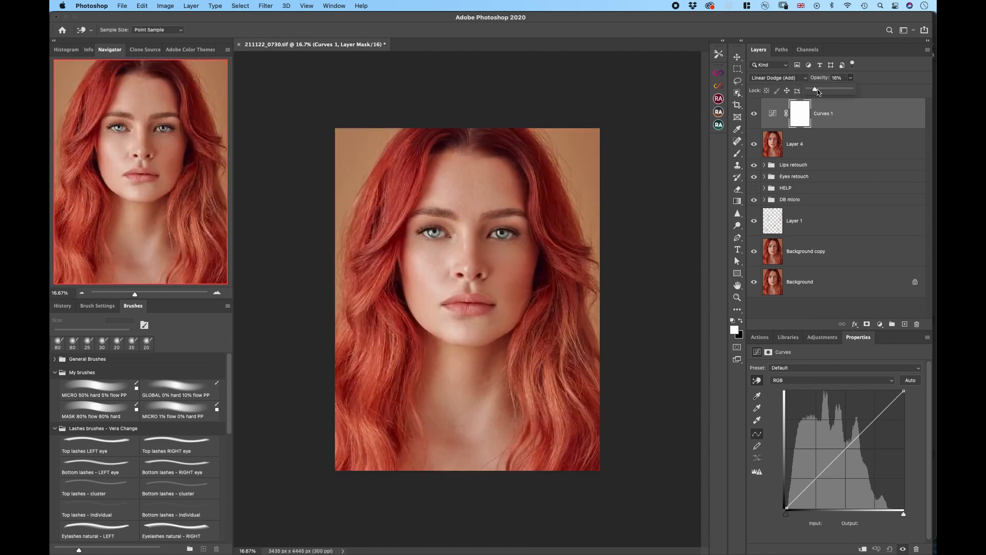
pyautogui.press('super+i')
# - Paint white on the Curves mask over the hair highlights on both sides with a large soft brush at 1% flow
pyautogui.press('b')
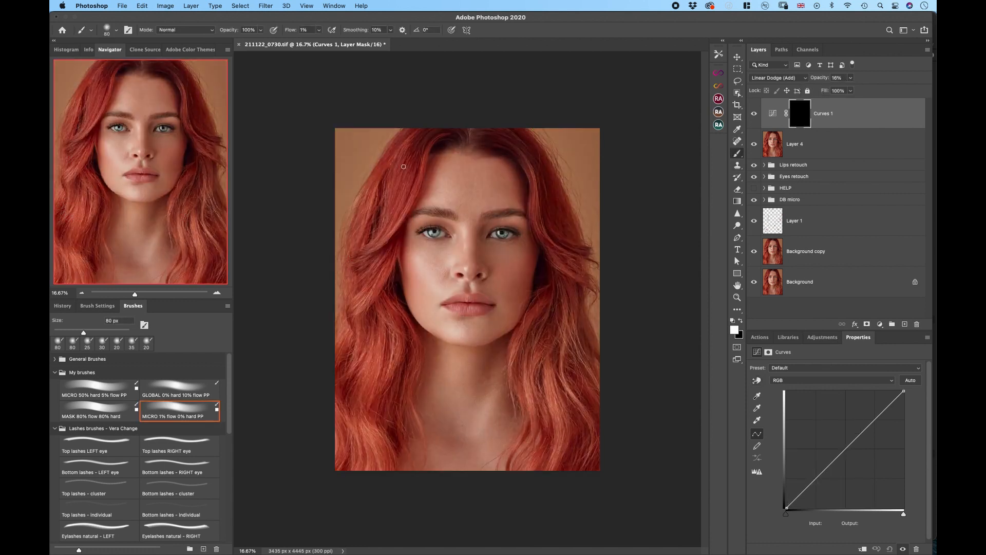
pyautogui.press(']')
pyautogui.press(']')
pyautogui.press(']')
pyautogui.press(']')
pyautogui.press(']')
pyautogui.press(']')
pyautogui.press(']')
pyautogui.press(']')
pyautogui.press(']')
pyautogui.press(']')
pyautogui.press(']')
pyautogui.moveTo(401, 167)
pyautogui.mouseDown()
pyautogui.moveTo(381, 239)
pyautogui.moveTo(386, 225)
pyautogui.mouseUp()
pyautogui.press('[')
pyautogui.press('[')
pyautogui.press('[')
pyautogui.moveTo(374, 289); pyautogui.dragTo(362, 375)
pyautogui.press(']')
pyautogui.press(']')
pyautogui.moveTo(393, 342)
pyautogui.mouseDown()
pyautogui.moveTo(354, 414)
pyautogui.moveTo(377, 442)
pyautogui.moveTo(359, 422)
pyautogui.mouseUp()
pyautogui.moveTo(571, 447)
pyautogui.mouseDown()
pyautogui.moveTo(561, 450)
pyautogui.moveTo(543, 384)
pyautogui.mouseUp()
pyautogui.moveTo(579, 288); pyautogui.dragTo(560, 251)
pyautogui.press('[')
pyautogui.press('[')
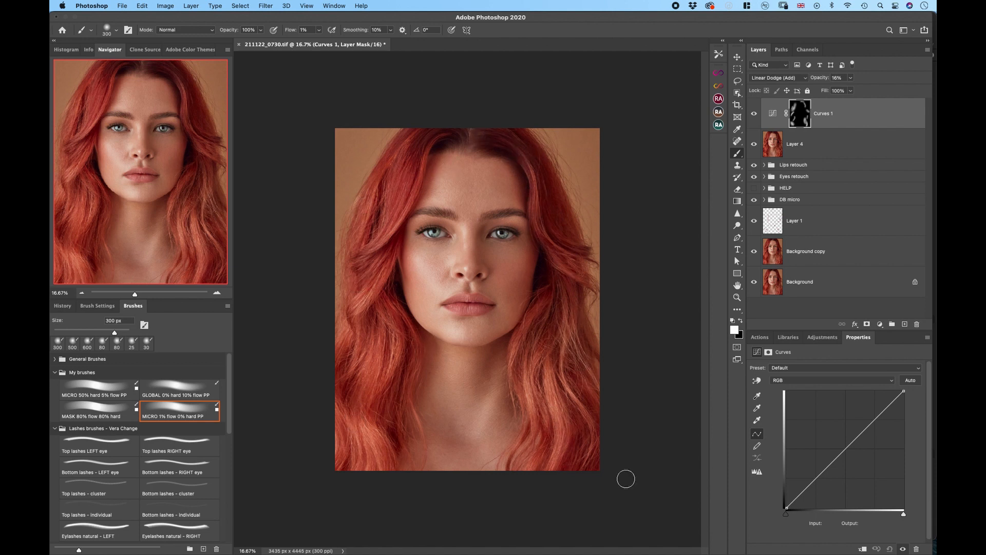
# - Raise the hair-brightening Curves layer's opacity to 32% and toggle its visibility to compare
pyautogui.click(851, 78)
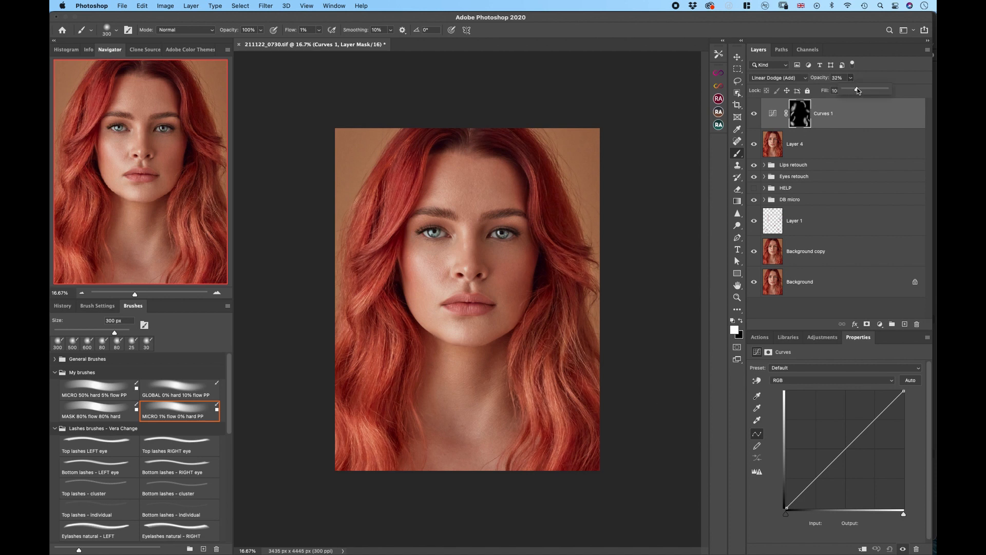
pyautogui.click(754, 114)
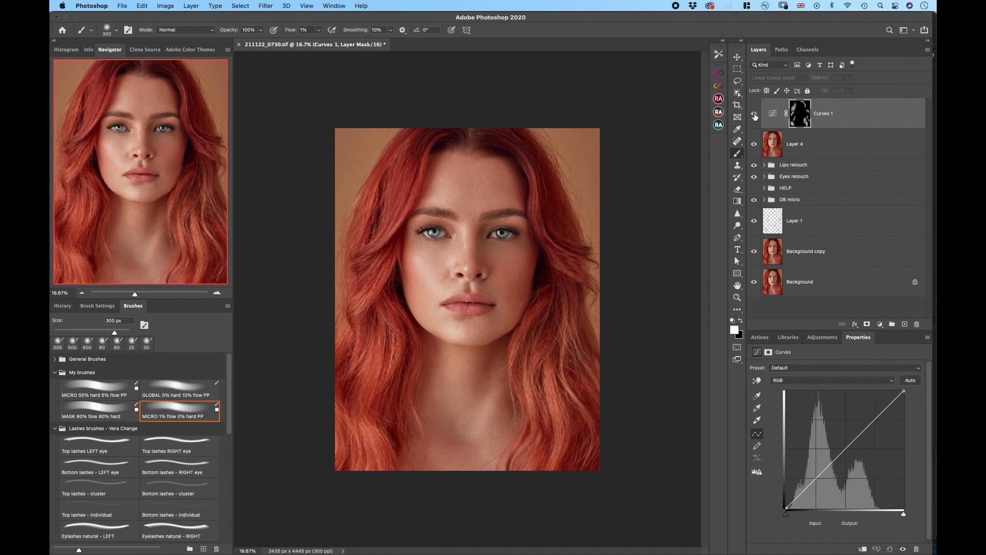
pyautogui.click(754, 114)
pyautogui.click(754, 114)
pyautogui.click(754, 114)
pyautogui.click(754, 114)
pyautogui.click(754, 114)
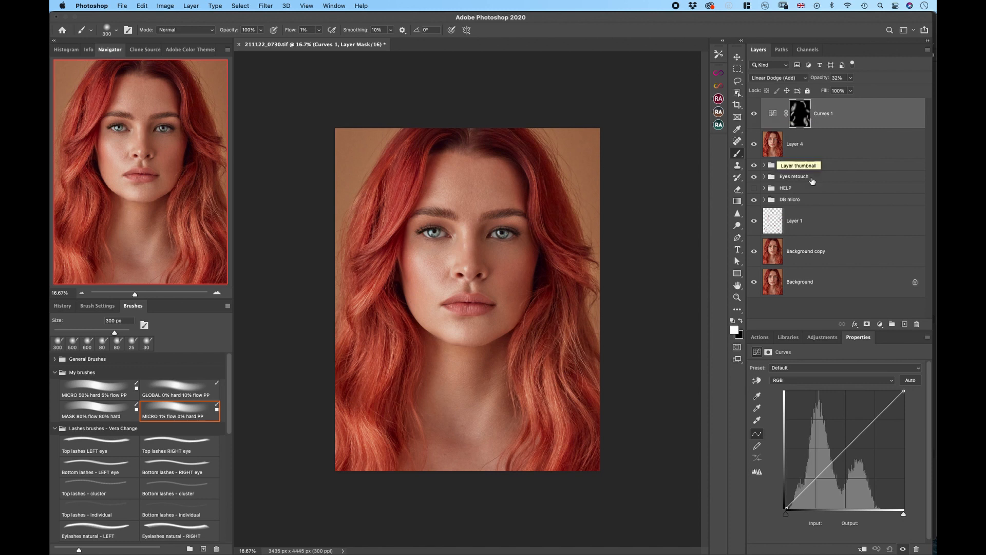
# - Rename the Curves layer as hair, and create a new group above it named colour
pyautogui.press('i')
pyautogui.doubleClick(822, 113)
pyautogui.press('Return')
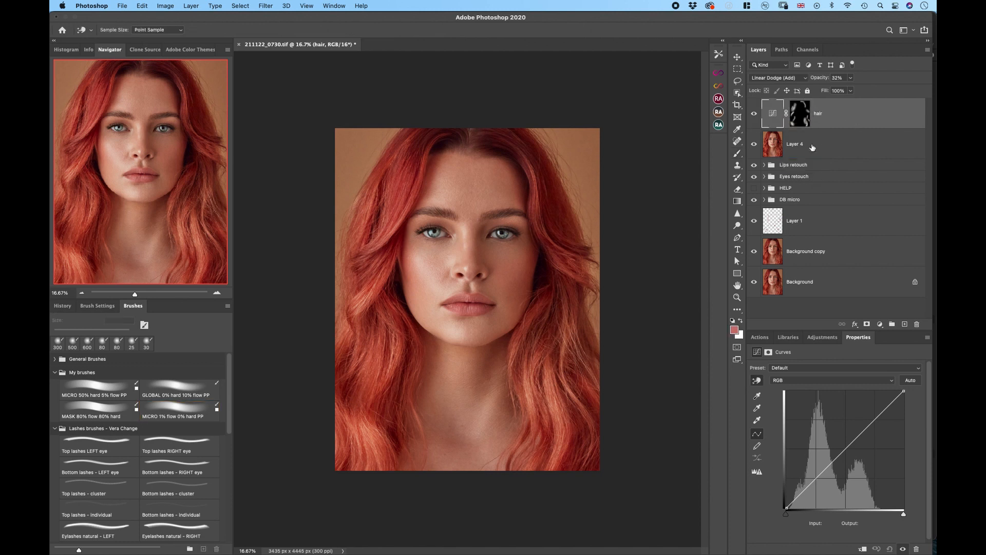
pyautogui.click(894, 325)
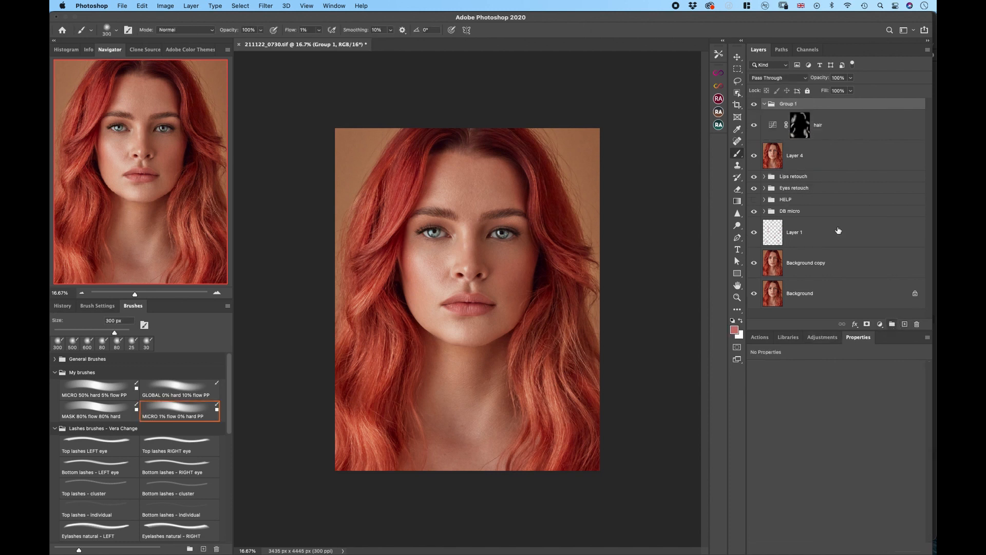
pyautogui.doubleClick(790, 104)
pyautogui.write('colour')
pyautogui.press('Return')
# - Add a Curves layer in the colour group, setting a shadow point at input 14, output 12 and the white point's input to 238
pyautogui.click(880, 324)
pyautogui.click(886, 388)
pyautogui.moveTo(788, 508); pyautogui.dragTo(793, 502)
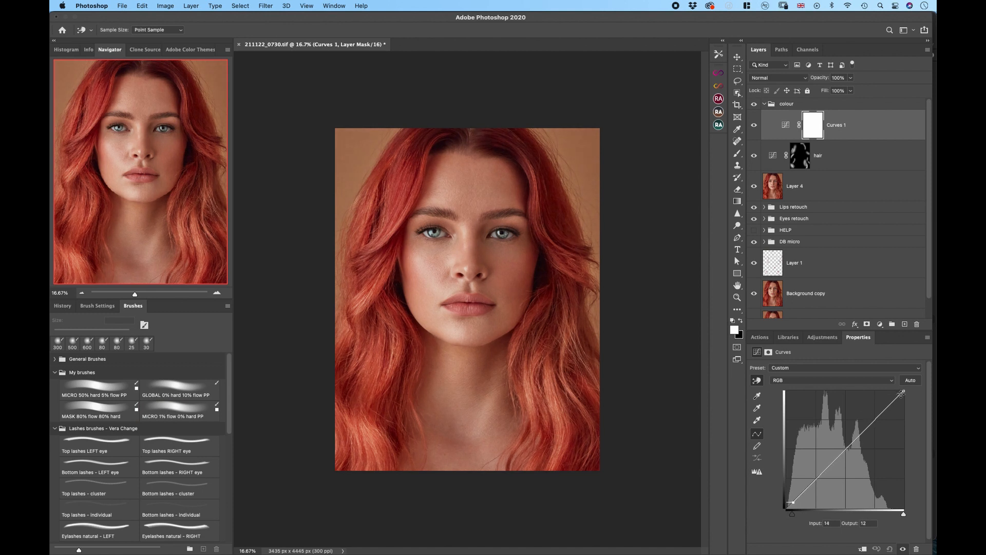
pyautogui.moveTo(904, 391); pyautogui.dragTo(895, 391)
# - Add a second Curves layer in the colour group and lift its Green curve slightly with points in the highlights, midtones and shadows
pyautogui.click(880, 325)
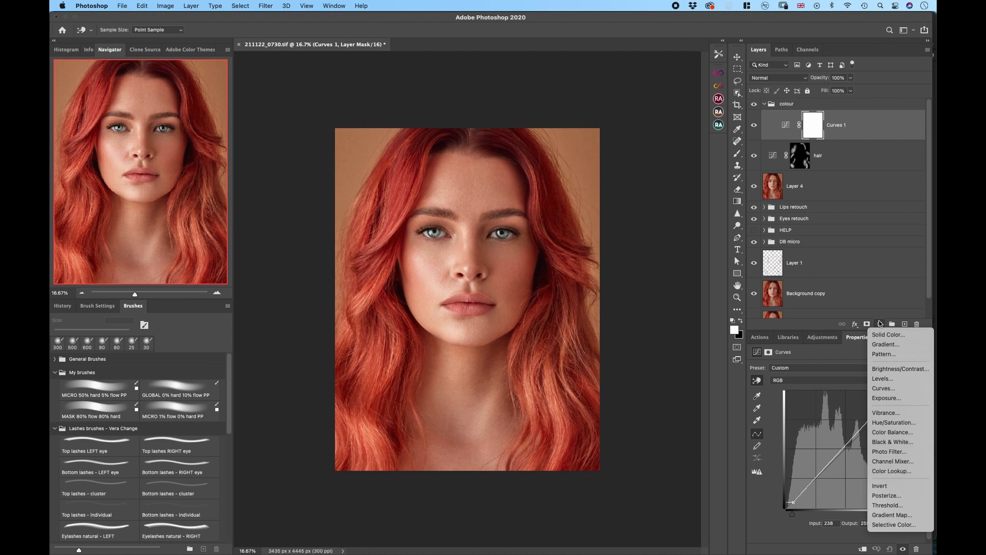
pyautogui.click(894, 399)
pyautogui.click(832, 380)
pyautogui.click(832, 390)
pyautogui.click(827, 383)
pyautogui.click(827, 392)
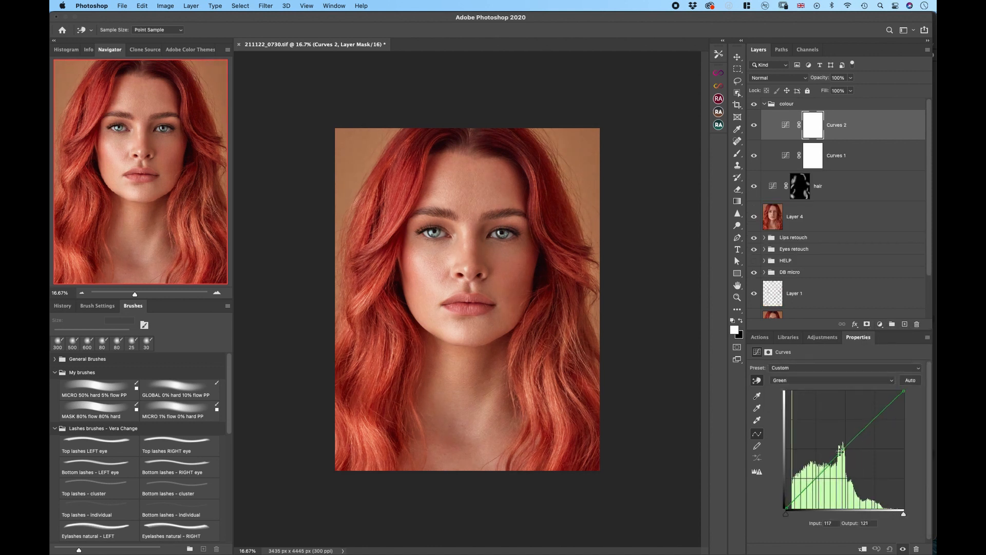
pyautogui.moveTo(855, 439); pyautogui.dragTo(856, 436)
pyautogui.moveTo(821, 474); pyautogui.dragTo(828, 463)
pyautogui.moveTo(795, 500); pyautogui.dragTo(795, 496)
# - Place a Blue curve point at input 86, output 86, and lower this Curves layer's opacity to 36%
pyautogui.click(811, 380)
pyautogui.click(812, 391)
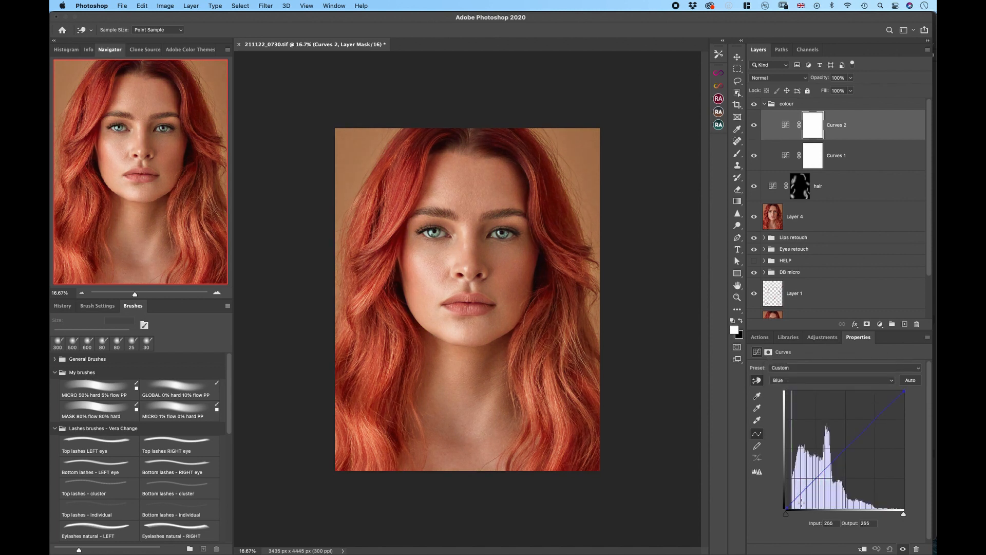
pyautogui.click(827, 469)
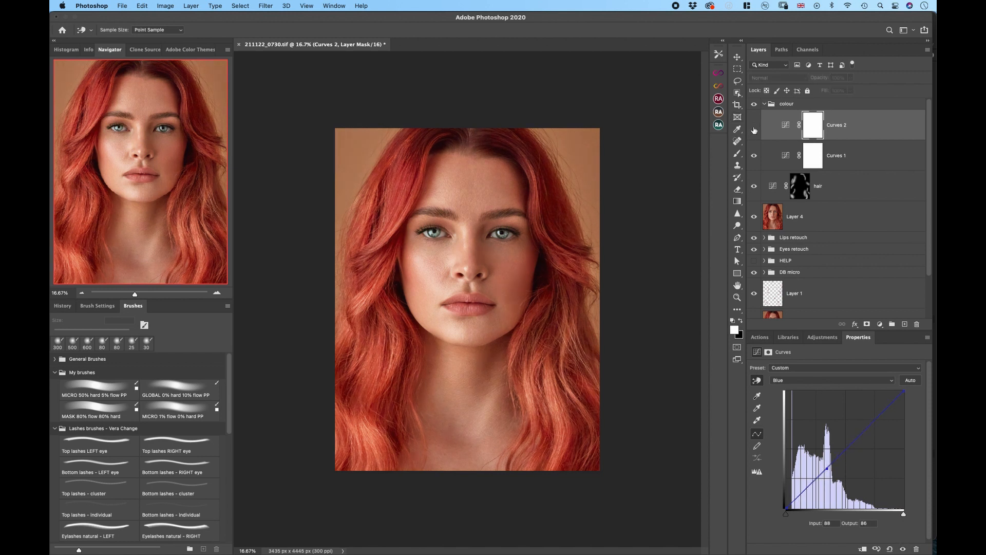
pyautogui.click(851, 78)
pyautogui.moveTo(852, 90); pyautogui.dragTo(822, 91)
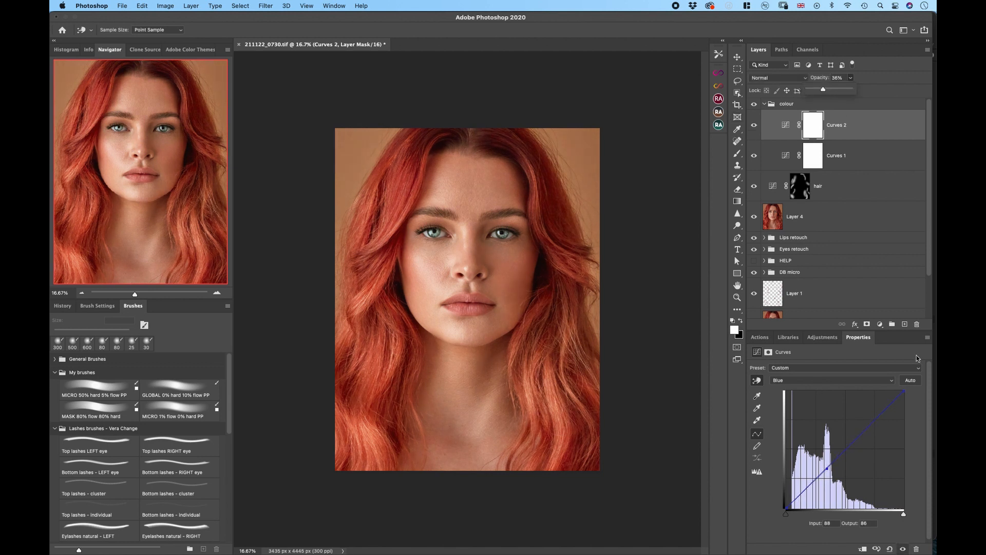
# - Add a Color Balance layer and set its midtones to +4 red, +4 green and +4 blue
pyautogui.click(880, 324)
pyautogui.click(886, 433)
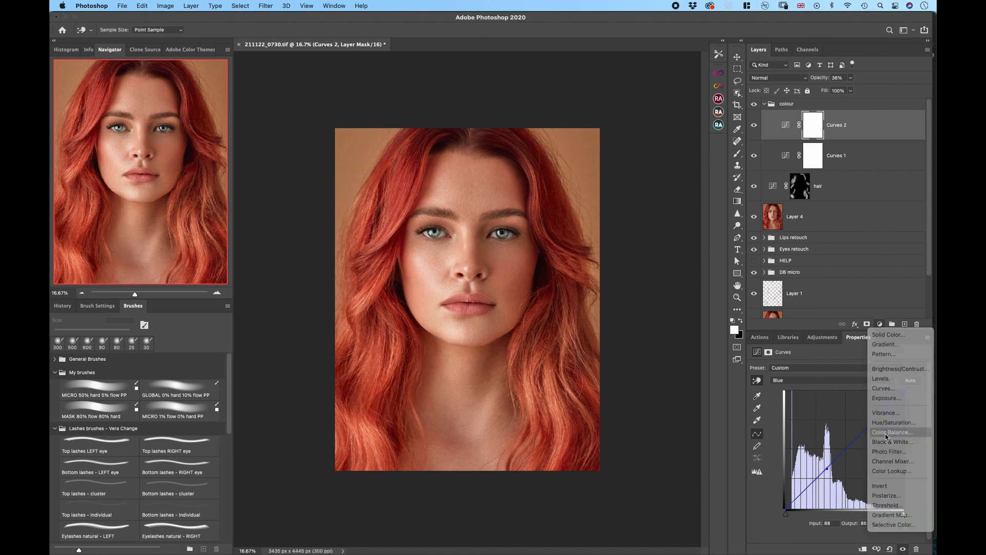
pyautogui.moveTo(823, 390); pyautogui.dragTo(831, 421)
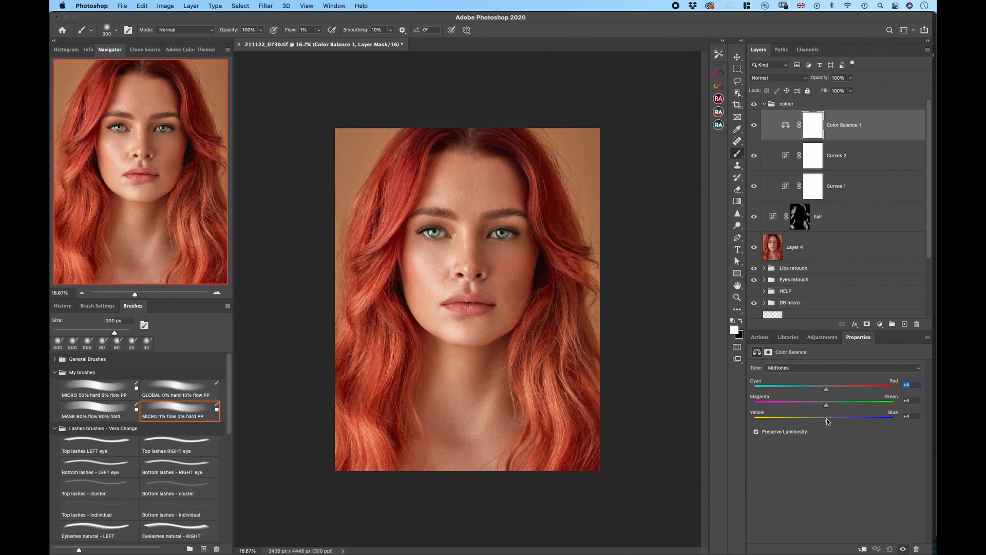
# - Adjust the Color Balance shadows, and set the highlights to -19 cyan and +3 green with a slight shift towards blue
pyautogui.click(824, 368)
pyautogui.click(825, 357)
pyautogui.moveTo(824, 391); pyautogui.dragTo(830, 390)
pyautogui.moveTo(821, 407); pyautogui.dragTo(821, 423)
pyautogui.click(808, 368)
pyautogui.click(800, 387)
pyautogui.moveTo(824, 389); pyautogui.dragTo(829, 420)
# - Toggle the colour group's visibility to compare the portrait with and without the grading
pyautogui.click(754, 104)
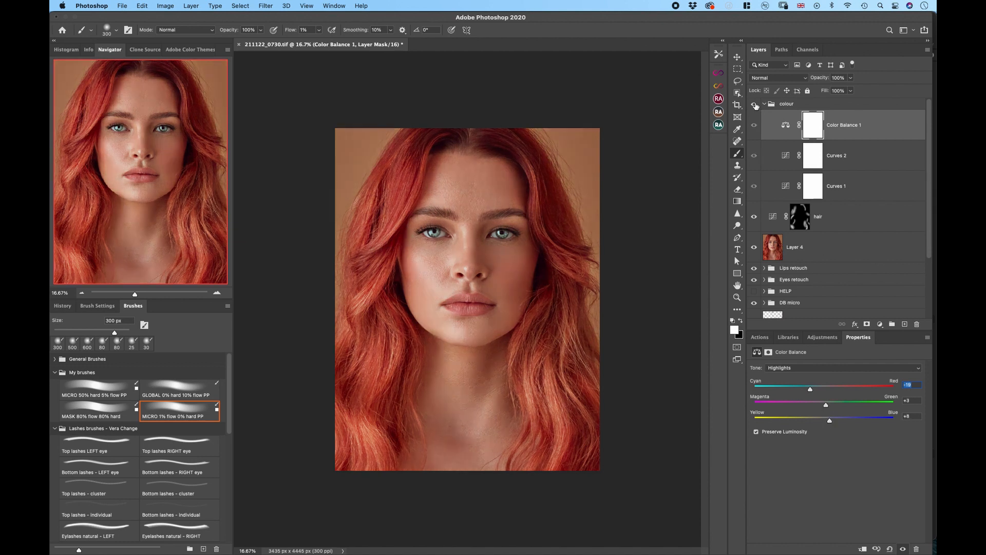
pyautogui.click(754, 105)
pyautogui.click(755, 104)
pyautogui.click(754, 105)
pyautogui.click(755, 104)
pyautogui.click(755, 105)
# - Compare the image with the Color Balance layer on and off, and move its highlights slightly back from cyan towards red
pyautogui.click(754, 126)
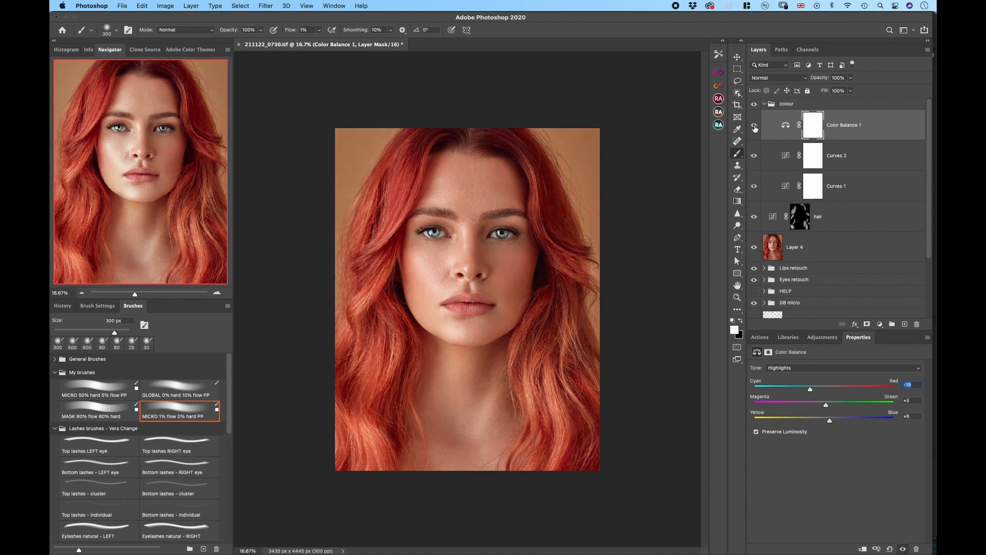
pyautogui.click(754, 126)
pyautogui.click(754, 126)
pyautogui.click(754, 126)
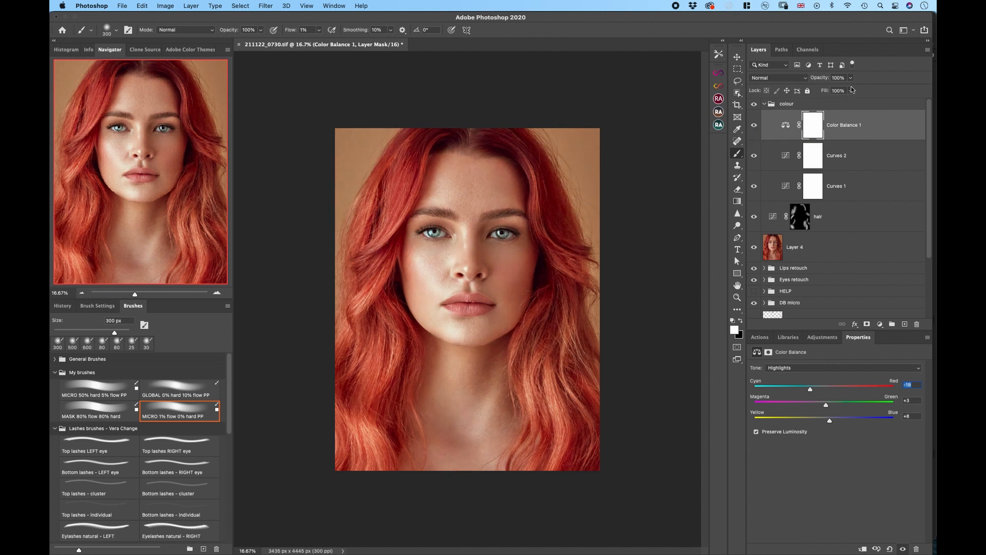
pyautogui.moveTo(812, 394); pyautogui.dragTo(816, 391)
# - Add a Selective Color layer, set its Reds to Cyan +17 and Black +8 with slight Magenta and Yellow adjustments, and compare its effect
pyautogui.click(880, 325)
pyautogui.click(892, 527)
pyautogui.click(810, 380)
pyautogui.click(792, 371)
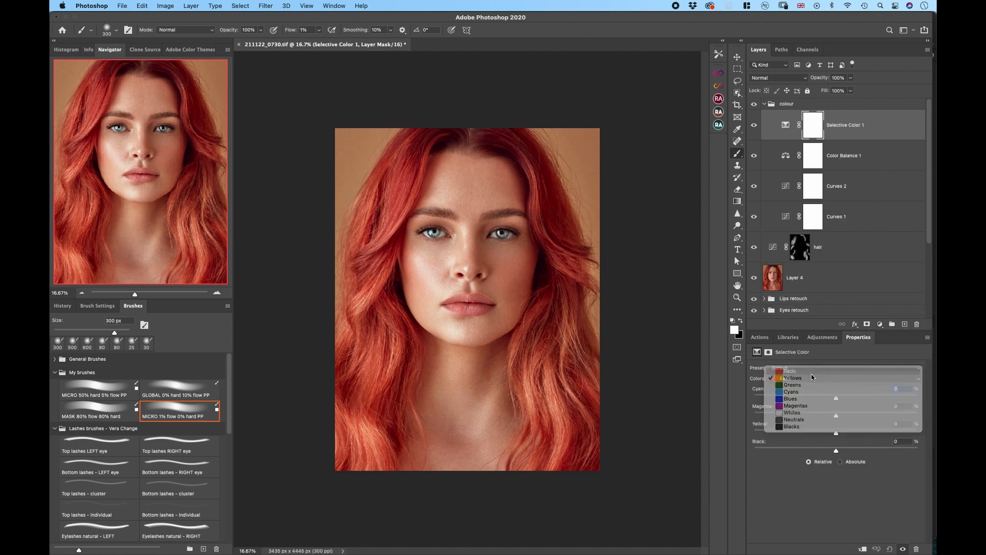
pyautogui.moveTo(836, 398); pyautogui.dragTo(843, 448)
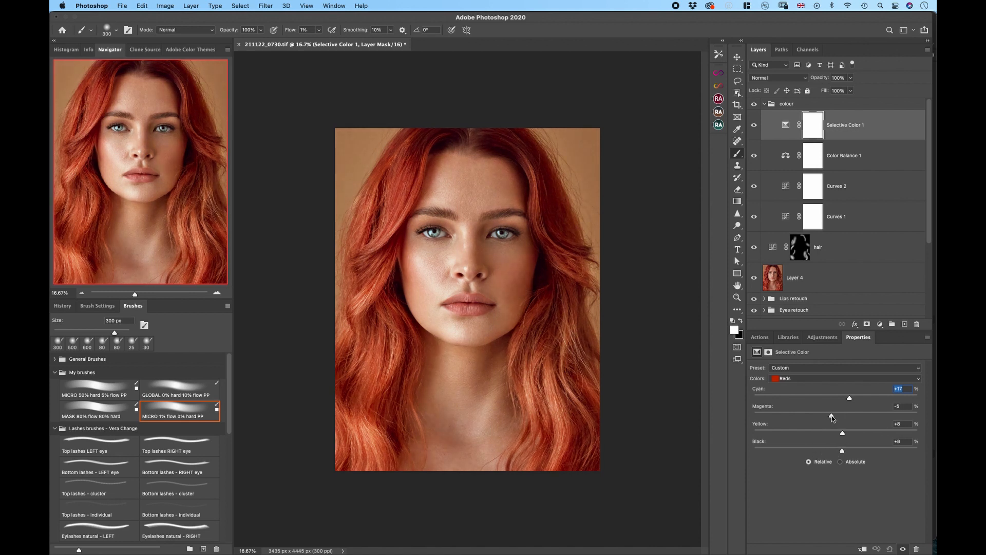
pyautogui.moveTo(831, 415); pyautogui.dragTo(847, 433)
pyautogui.click(754, 126)
# - Rebalance the Color Balance layer's midtones with less blue, and toggle the colour group's visibility to compare
pyautogui.click(778, 157)
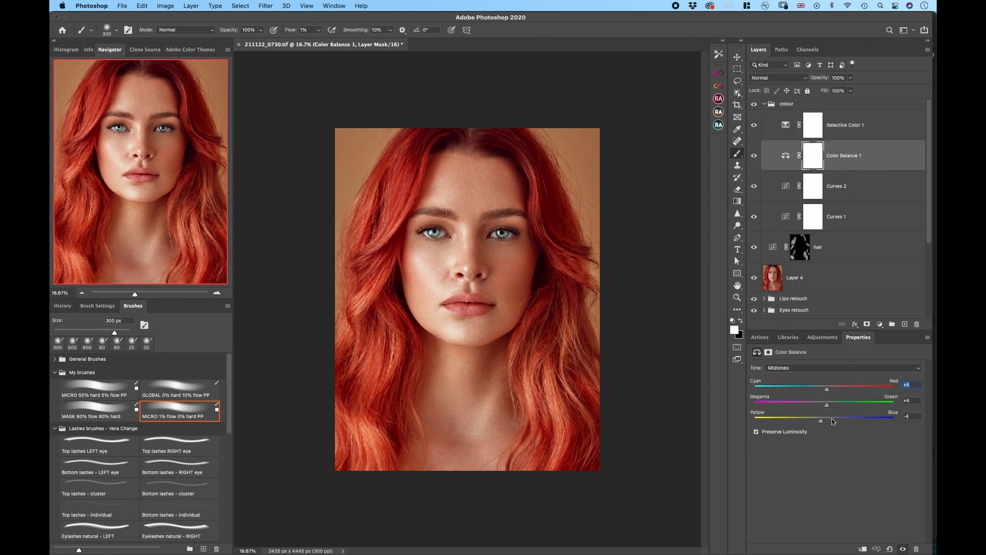
pyautogui.moveTo(827, 388); pyautogui.dragTo(826, 406)
pyautogui.click(754, 104)
pyautogui.click(754, 105)
pyautogui.click(754, 104)
pyautogui.click(754, 104)
pyautogui.click(755, 105)
pyautogui.click(755, 105)
# - Collapse the colour group and compare the whole retouch with the original Background layer
pyautogui.click(765, 104)
pyautogui.keyDown('alt'); pyautogui.click(755, 294); pyautogui.keyUp('alt')
pyautogui.keyDown('alt'); pyautogui.click(754, 294); pyautogui.keyUp('alt')
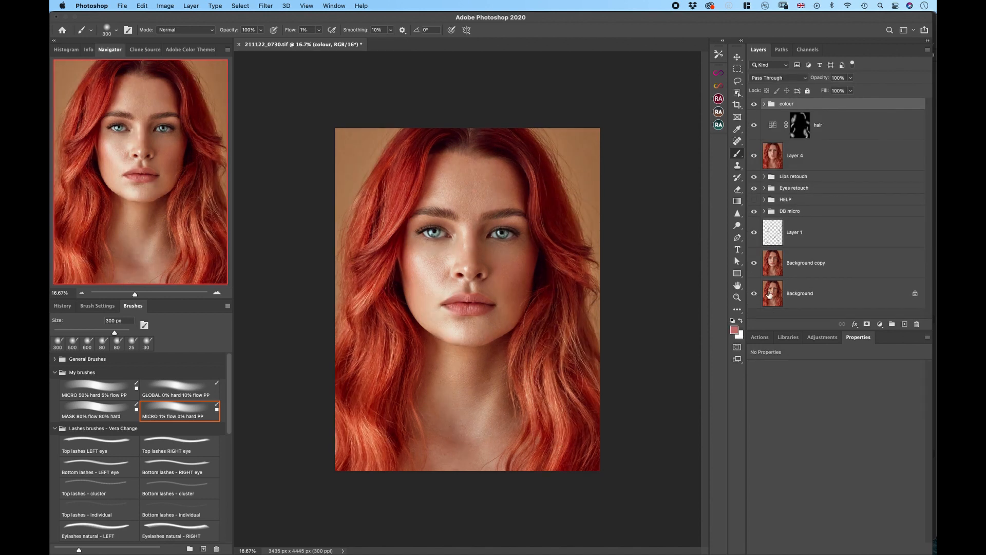
# - Run the DB global action to add a group with global dodge and burn layers
pyautogui.click(759, 337)
pyautogui.click(793, 489)
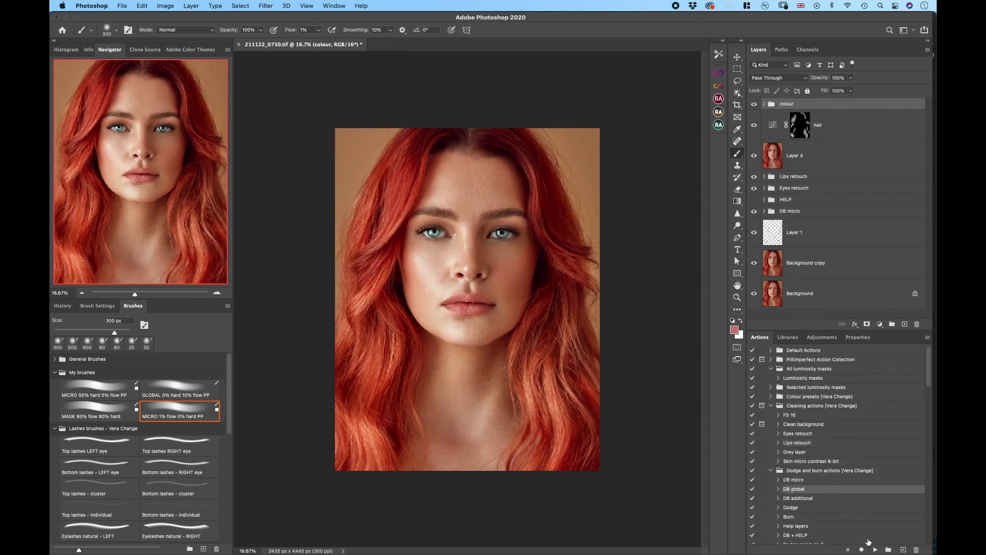
pyautogui.click(875, 549)
# - Darken the neck by painting on the Burn - global mask with the 1% flow brush at 80 px
pyautogui.press('[')
pyautogui.press('[')
pyautogui.press('[')
pyautogui.press('[')
pyautogui.press('[')
pyautogui.press('[')
pyautogui.press('[')
pyautogui.press('[')
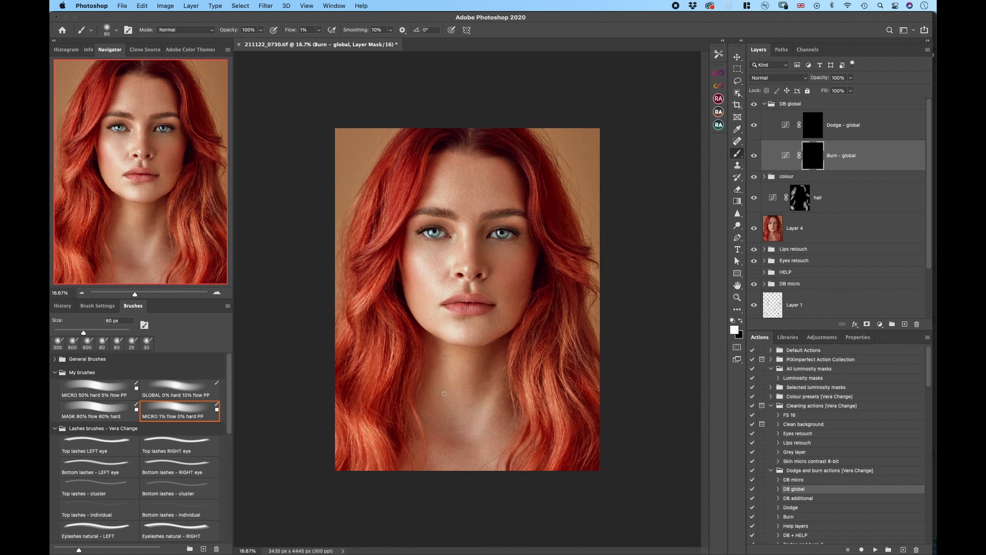
pyautogui.moveTo(437, 402)
pyautogui.mouseDown()
pyautogui.moveTo(436, 359)
pyautogui.moveTo(437, 416)
pyautogui.mouseUp()
# - Dodge and burn the forehead and upper face on the two global masks with the 1% flow brush at 60 px
pyautogui.click(813, 127)
pyautogui.press('[')
pyautogui.press('[')
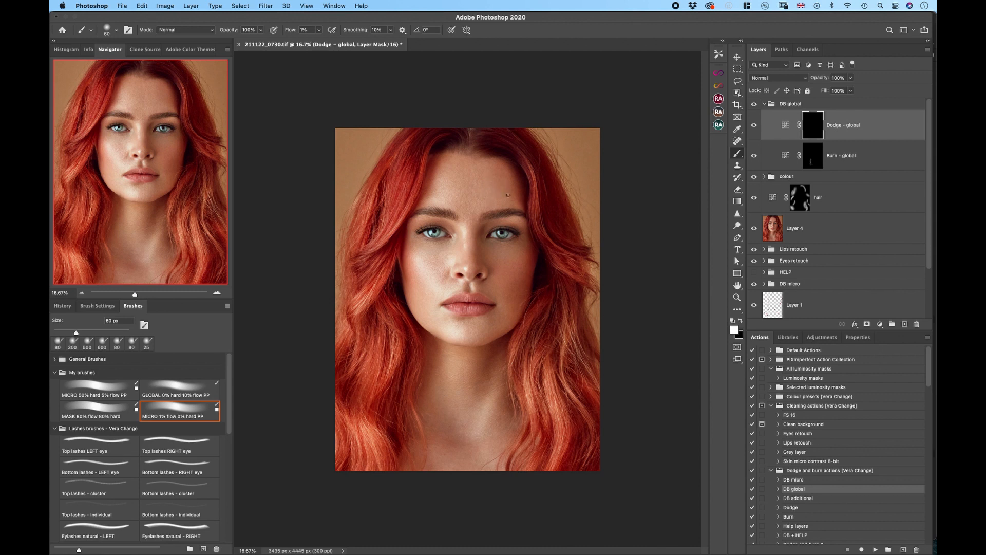
pyautogui.click(818, 165)
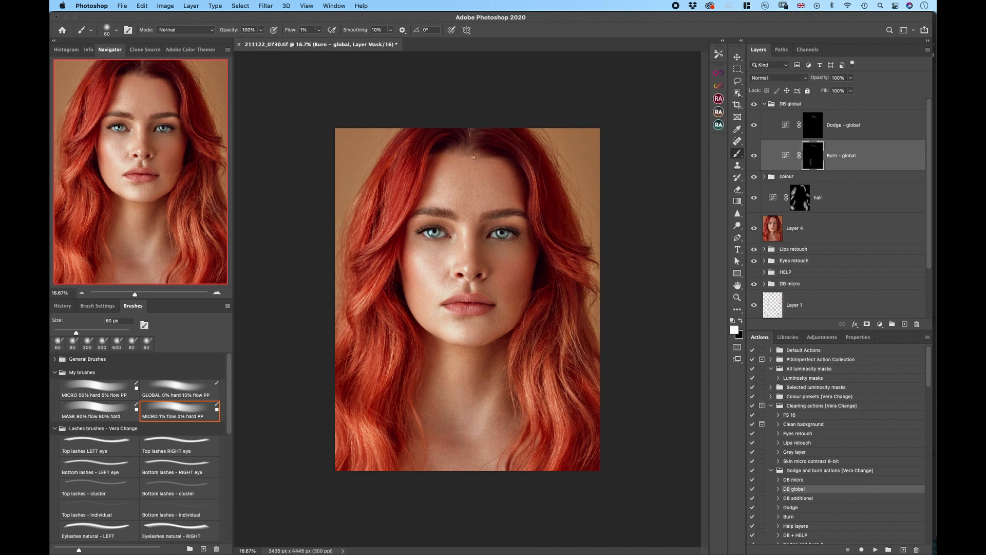
pyautogui.hotkey('alt', ']')
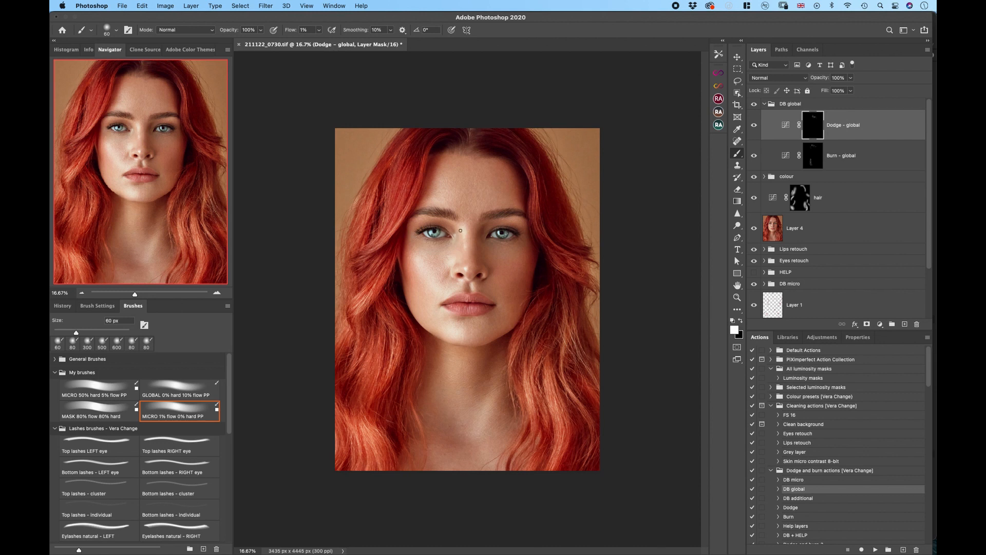
# - Continue sculpting the face and hair, alternating between the global burn and dodge masks with the brush at about 40 to 45 px
pyautogui.hotkey('alt', '[')
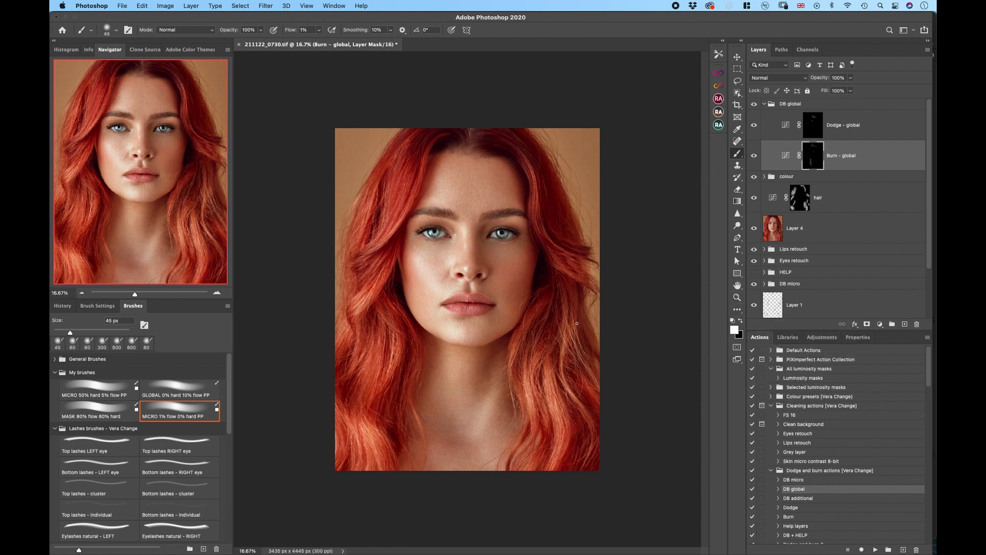
pyautogui.hotkey('alt', ']')
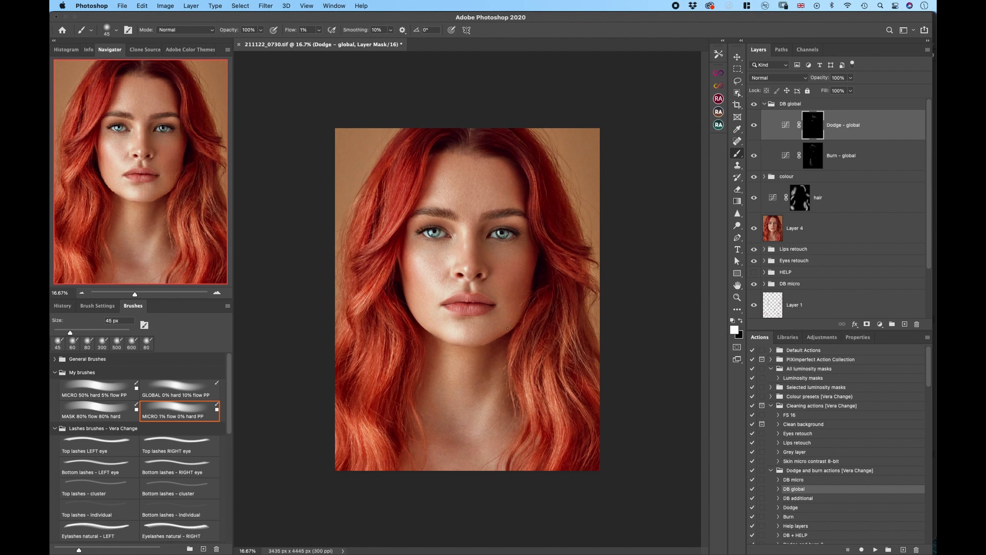
pyautogui.hotkey('alt', '[')
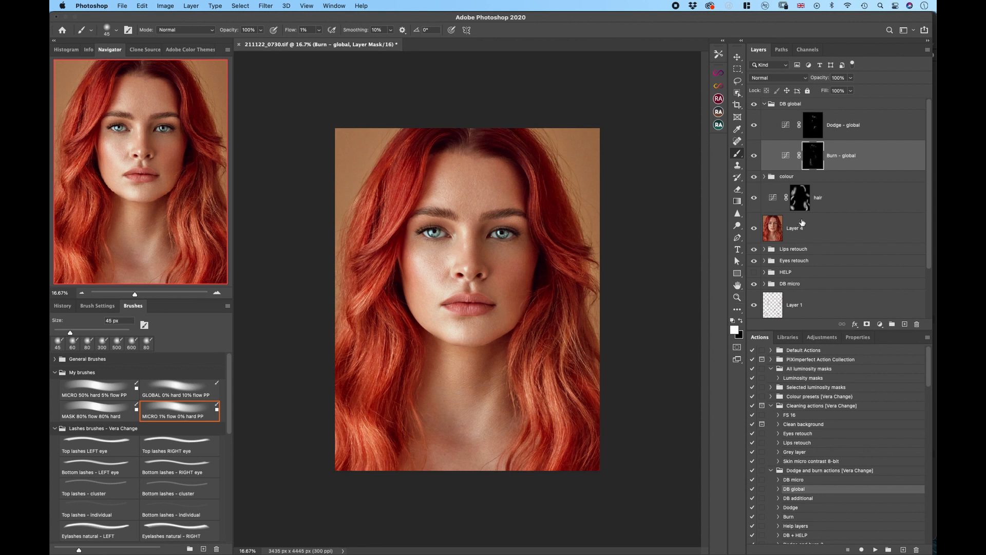
pyautogui.hotkey('alt', ']')
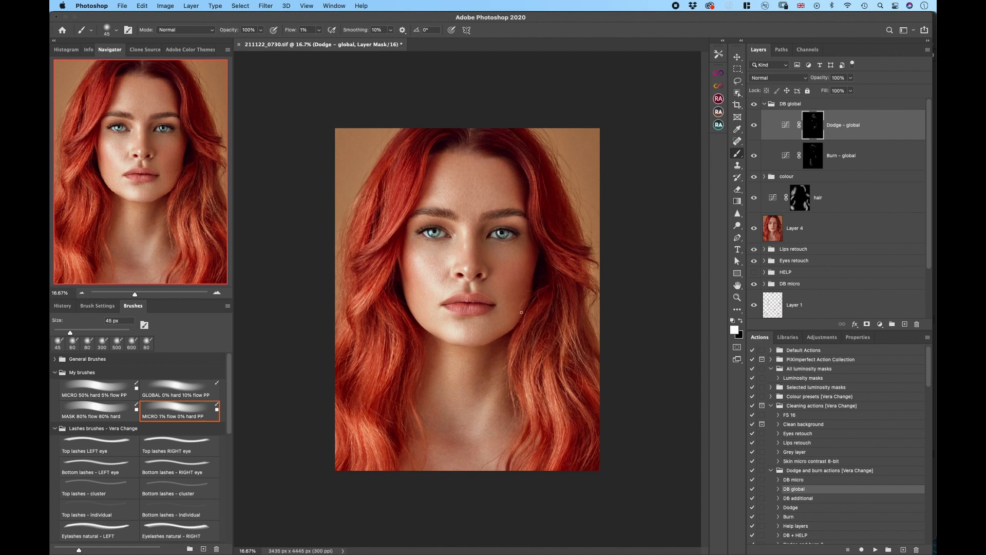
# - Check the DB global group's effect and compare the full retouch with the original Background layer
pyautogui.click(755, 105)
pyautogui.scroll(-5, 790, 164)
pyautogui.keyDown('alt'); pyautogui.click(755, 304); pyautogui.keyUp('alt')
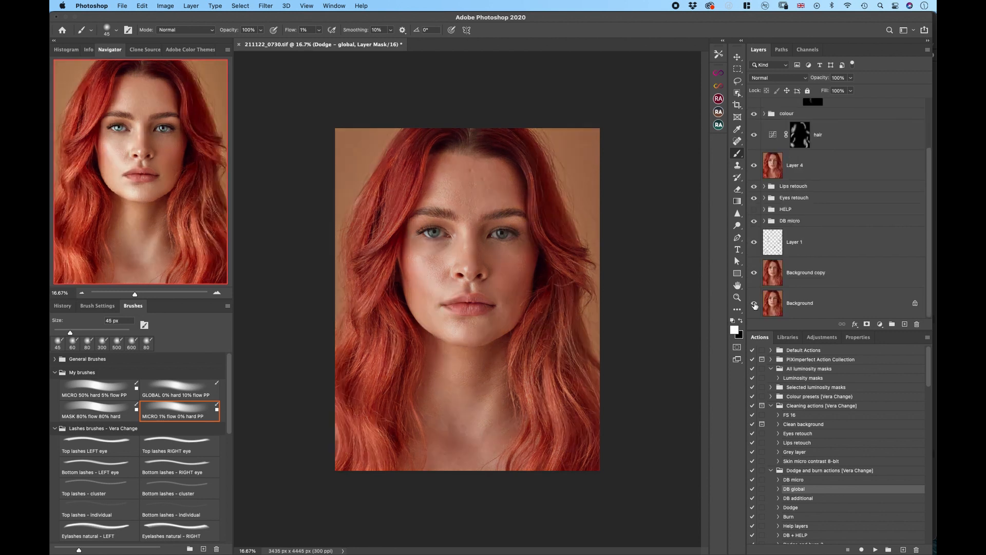
pyautogui.keyDown('alt'); pyautogui.click(755, 304); pyautogui.keyUp('alt')
# - Add a darkening Curves layer with a midtone point at input 136, output 75
pyautogui.click(879, 324)
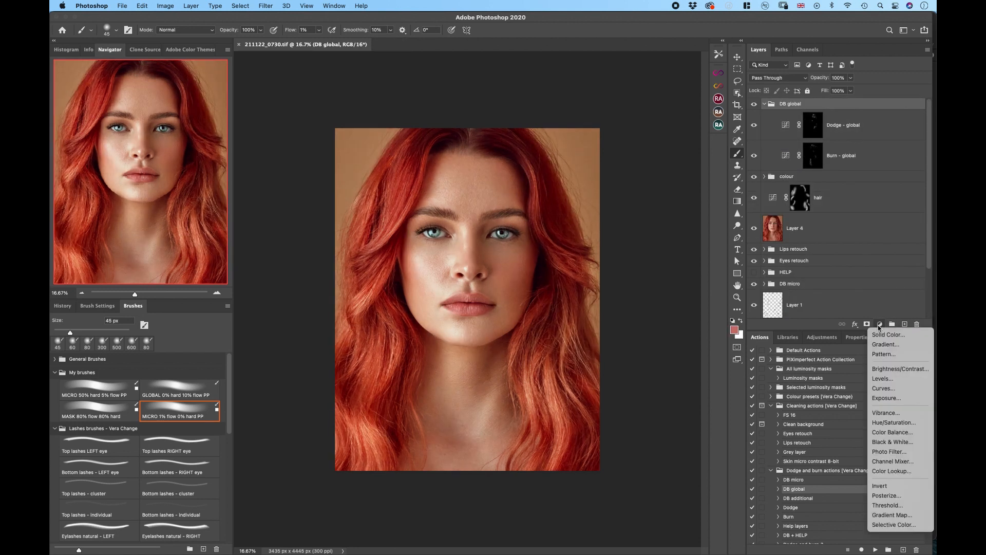
pyautogui.click(891, 390)
pyautogui.moveTo(847, 447); pyautogui.dragTo(849, 473)
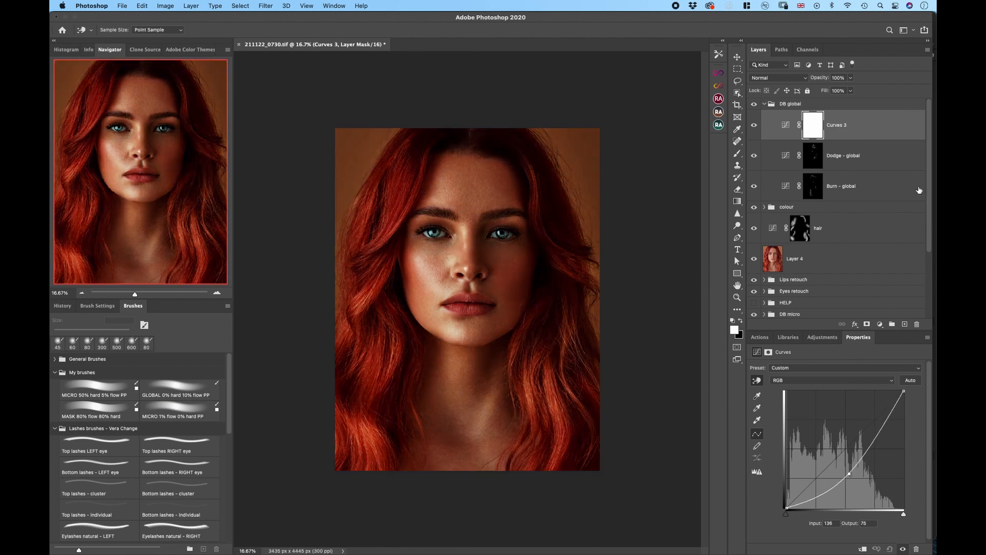
# - Move the darkening Curves layer above the DB global group, rename it freckles and invert its mask to black
pyautogui.moveTo(884, 124); pyautogui.dragTo(822, 101)
pyautogui.doubleClick(824, 113)
pyautogui.write('freckles')
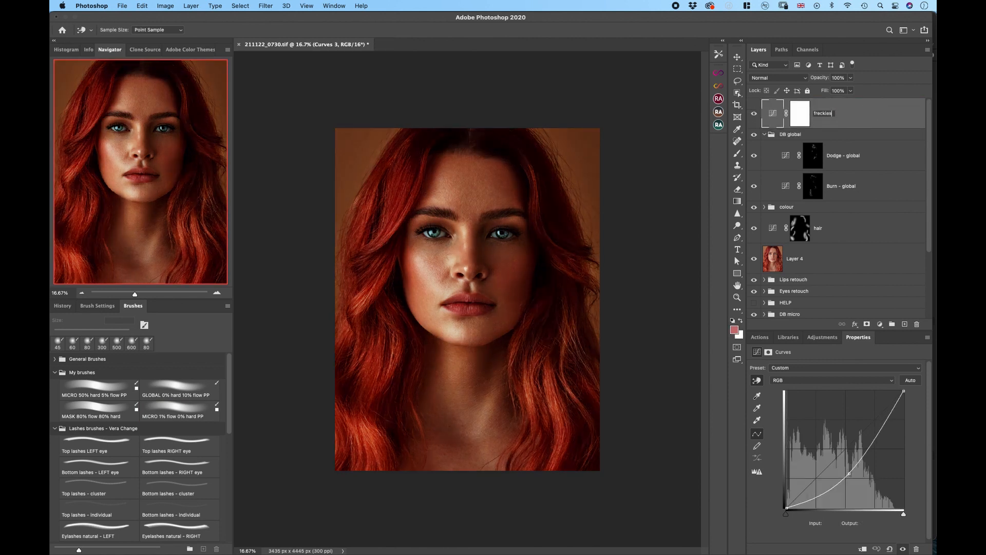
pyautogui.press('Return')
pyautogui.click(807, 119)
pyautogui.press('super+i')
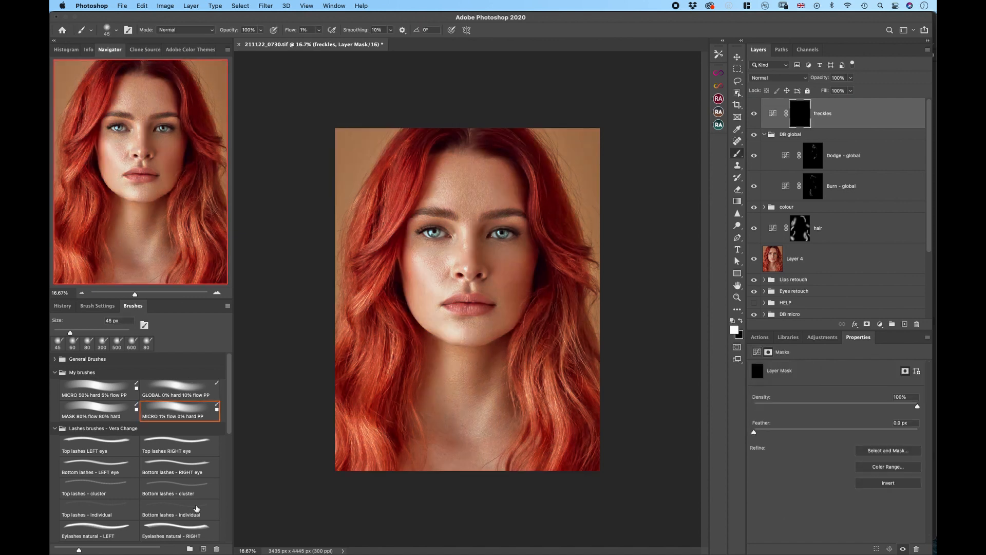
# - Stamp freckles on the mask with the Small Freckles brush across the face, and with the Heavy Freckles brush at 700 px over the nose
pyautogui.scroll(-10, 196, 509)
pyautogui.click(116, 472)
pyautogui.press('super+equal')
pyautogui.press('super+equal')
pyautogui.press(']')
pyautogui.press(']')
pyautogui.press(']')
pyautogui.press(']')
pyautogui.press(']')
pyautogui.press(']')
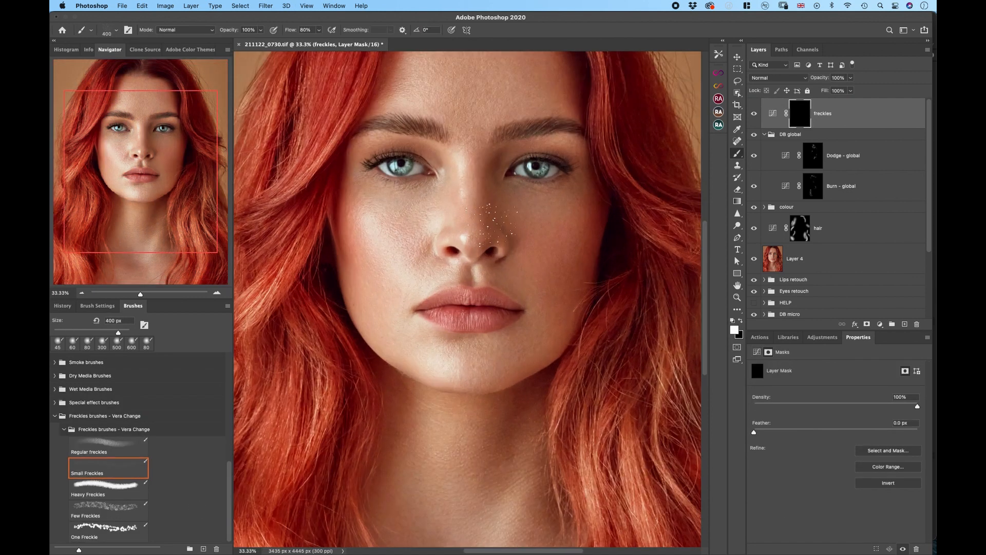
pyautogui.click(473, 211)
pyautogui.click(110, 485)
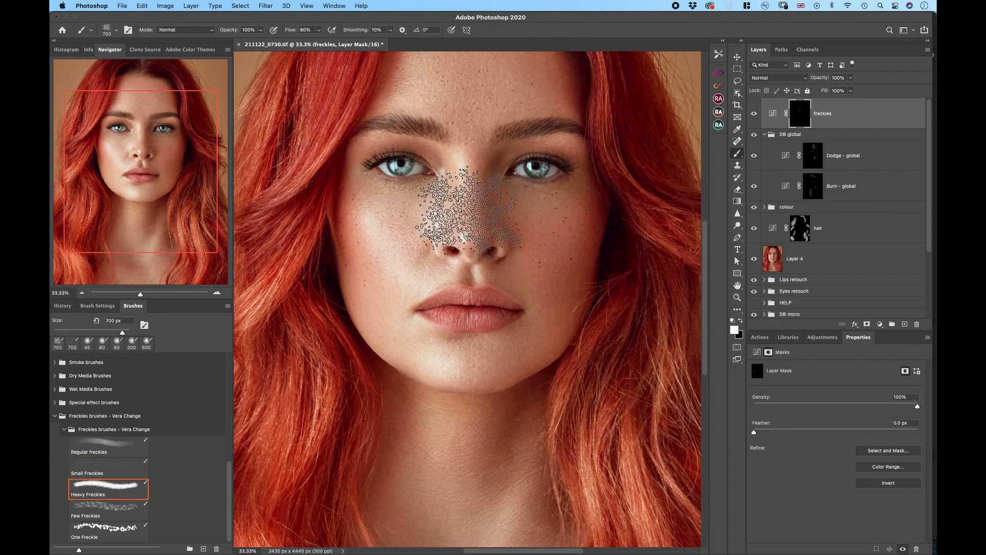
pyautogui.click(469, 211)
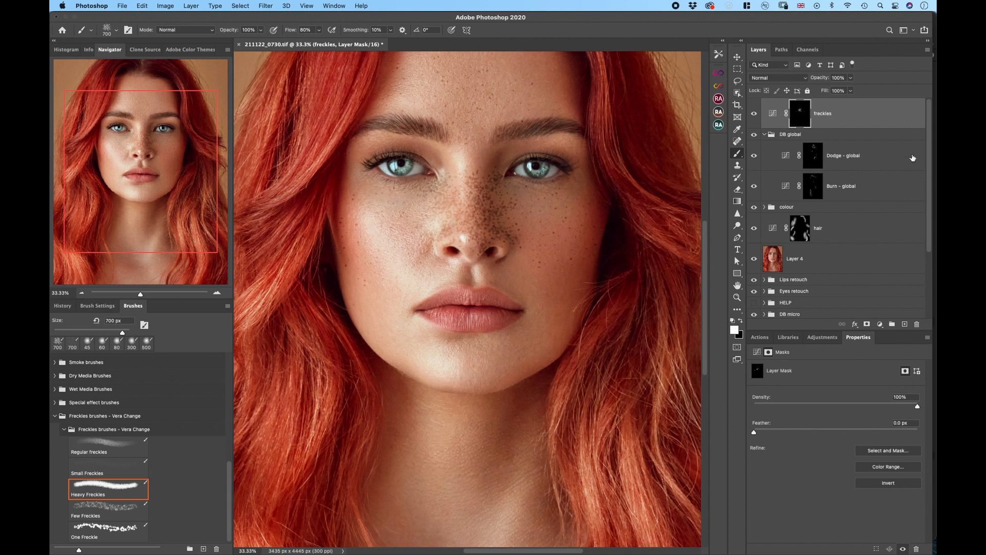
# - Add another darkening Curves layer with a point at input 127, output 85, and invert its mask to black
pyautogui.click(880, 324)
pyautogui.click(874, 396)
pyautogui.moveTo(845, 450); pyautogui.dragTo(845, 469)
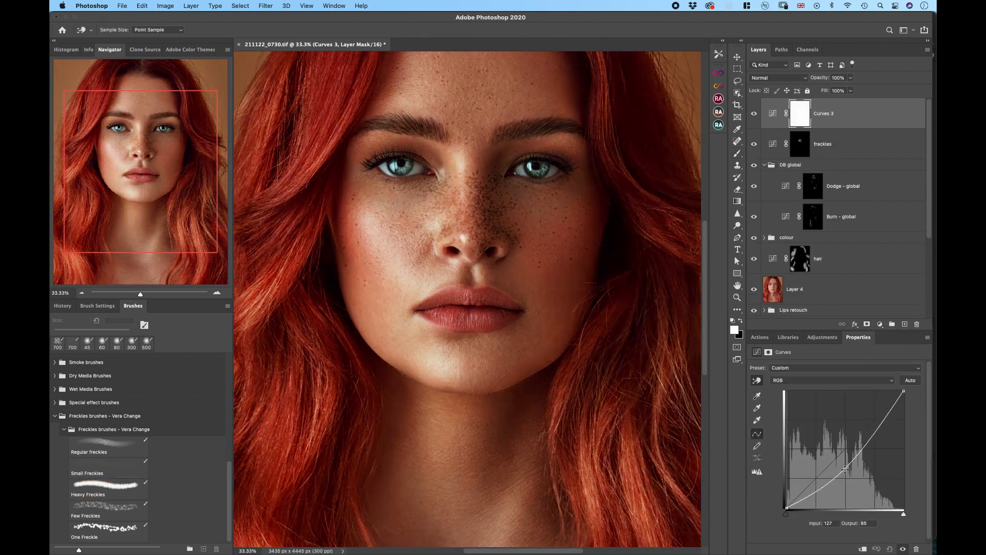
pyautogui.hotkey('ctrl', 'i')
# - Stamp freckles on the Curves 3 mask with the Regular freckles brush over the cheek and forehead, and choose Small Freckles at 700 px
pyautogui.click(106, 452)
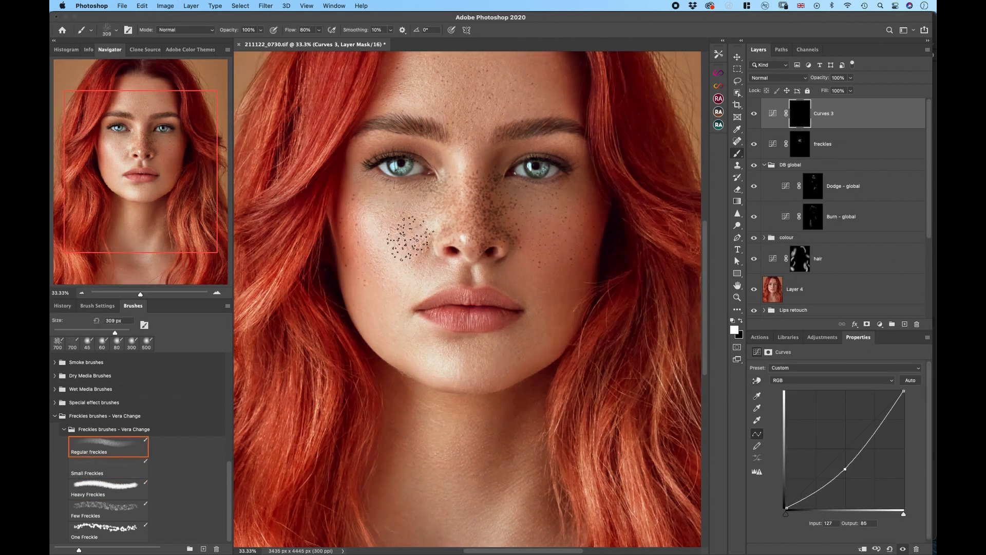
pyautogui.click(564, 240)
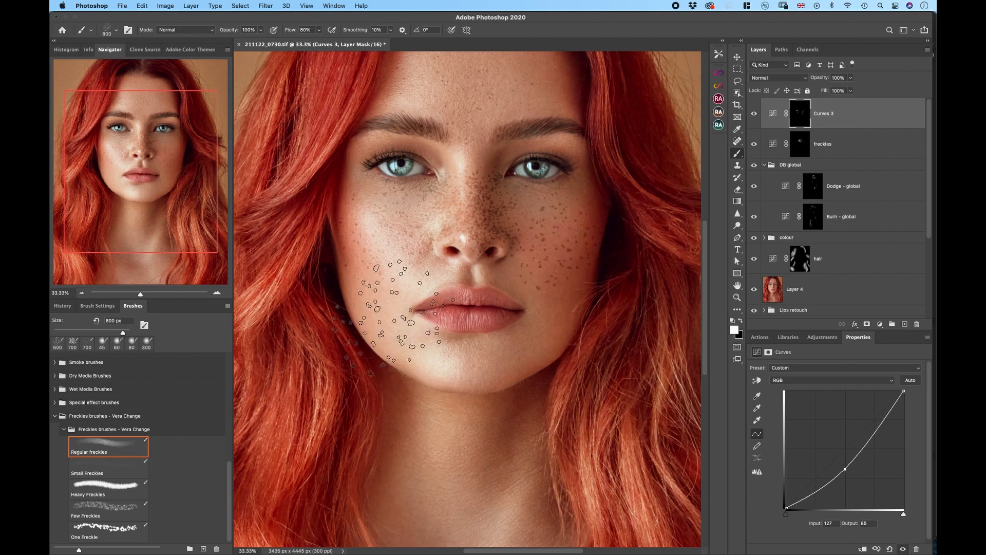
pyautogui.press('[')
pyautogui.click(482, 109)
pyautogui.press(']')
pyautogui.press(']')
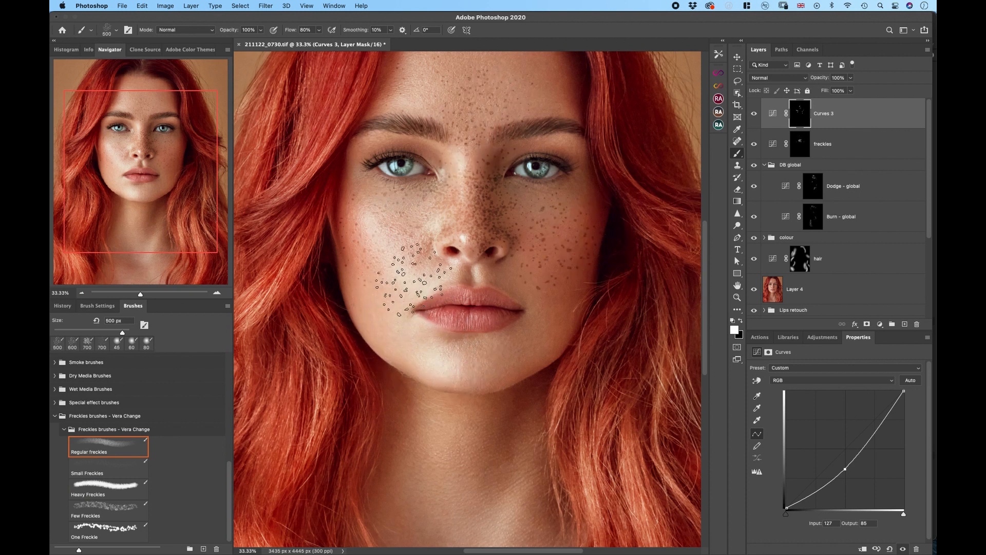
pyautogui.click(122, 462)
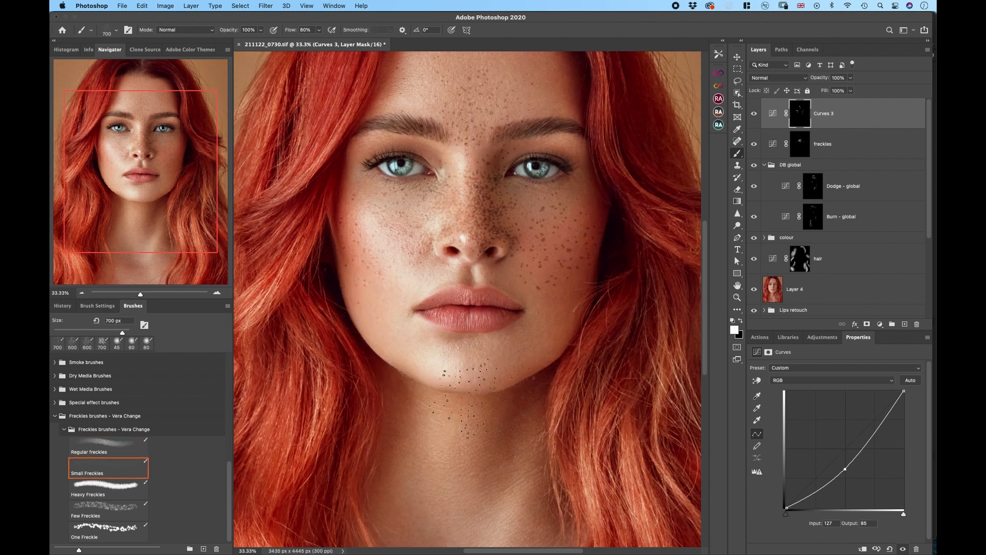
# - Fade the freckles under the eye and across the brows by painting black with the MICRO 50% hard 5% flow brush at 200 px
pyautogui.click(741, 321)
pyautogui.scroll(20, 106, 387)
pyautogui.click(165, 415)
pyautogui.click(98, 389)
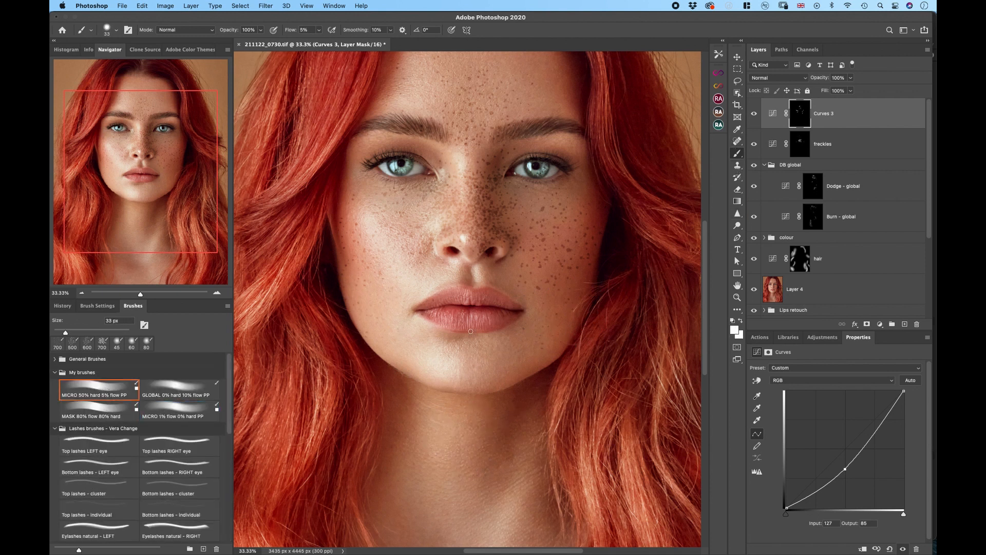
pyautogui.click(741, 321)
pyautogui.press(']')
pyautogui.press(']')
pyautogui.press(']')
pyautogui.press(']')
pyautogui.press(']')
pyautogui.press(']')
pyautogui.press(']')
pyautogui.moveTo(449, 171); pyautogui.dragTo(404, 193)
pyautogui.moveTo(430, 125)
pyautogui.mouseDown()
pyautogui.moveTo(546, 125)
pyautogui.moveTo(504, 132)
pyautogui.moveTo(535, 128)
pyautogui.mouseUp()
# - Soften the Curves 3 layer mask with a Gaussian Blur of 3.0 pixels
pyautogui.click(266, 6)
pyautogui.moveTo(308, 111)
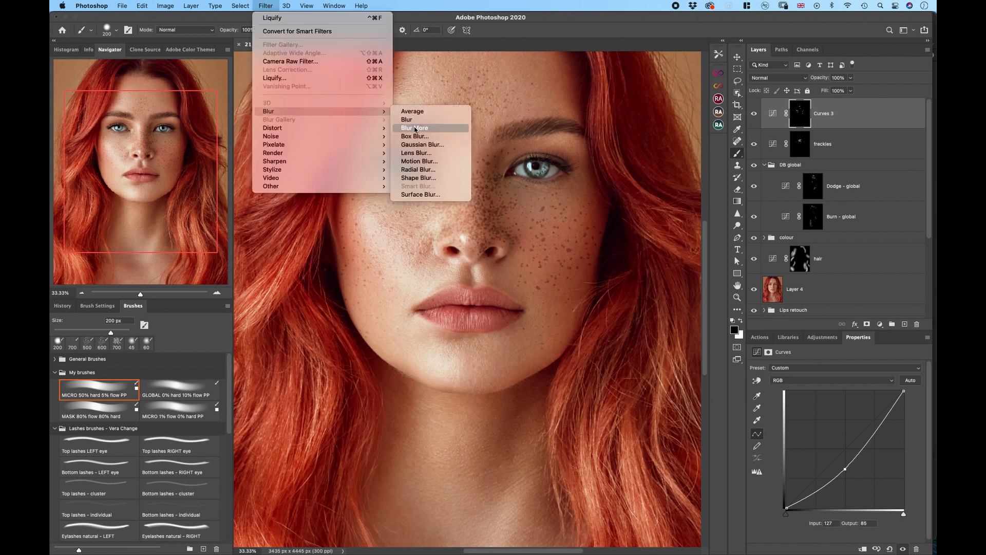
pyautogui.click(422, 144)
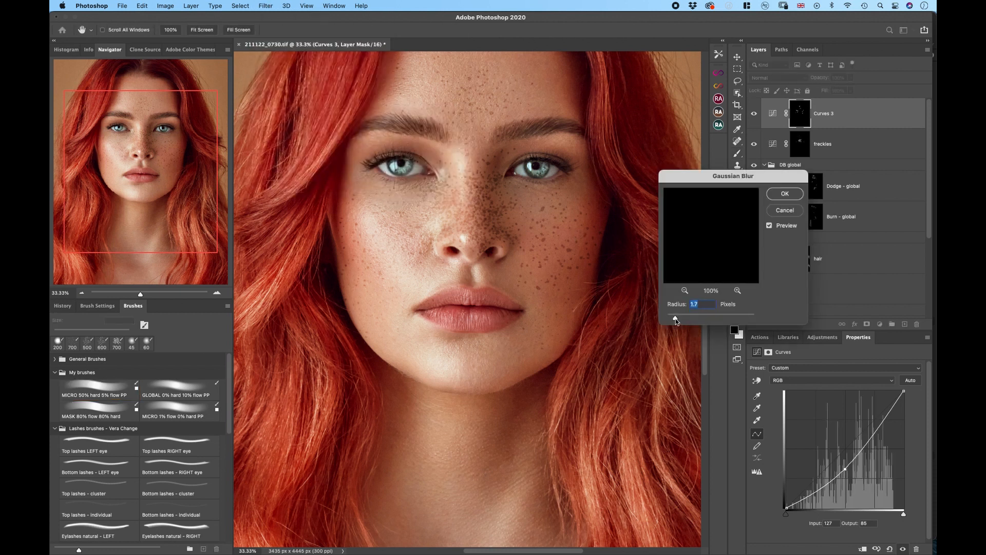
pyautogui.click(786, 194)
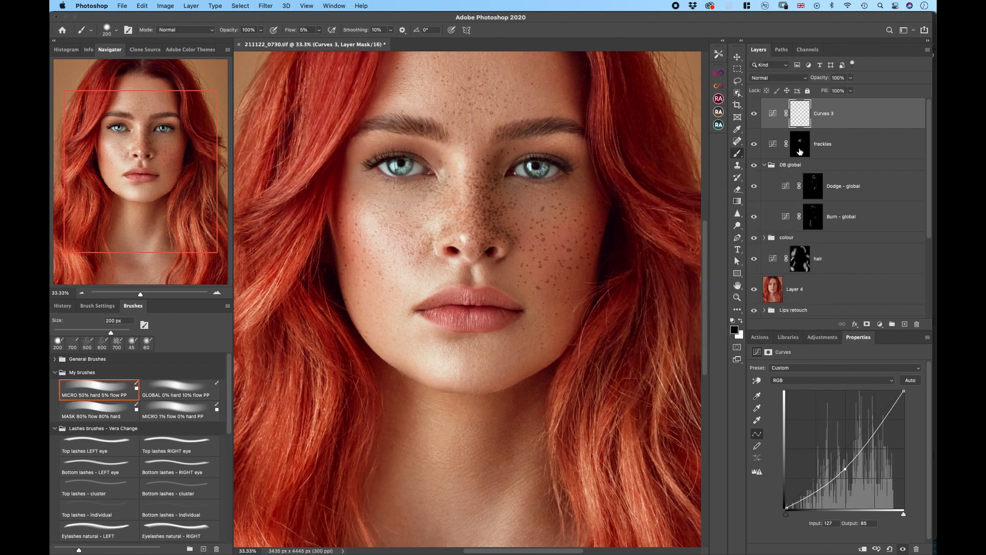
# - Soften the freckles layer mask with a Gaussian Blur of 3.3 pixels
pyautogui.click(800, 151)
pyautogui.click(266, 6)
pyautogui.moveTo(308, 111)
pyautogui.click(422, 144)
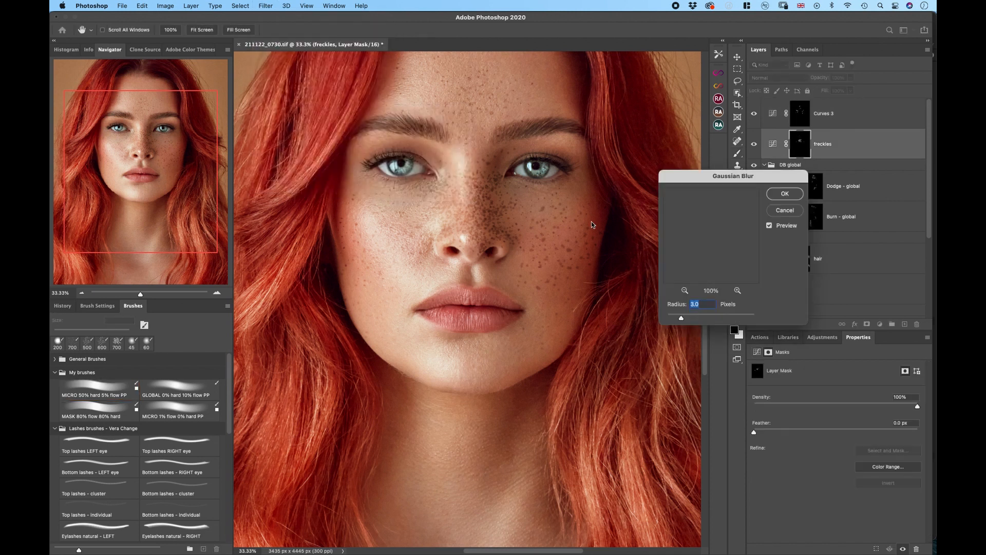
pyautogui.moveTo(682, 318); pyautogui.dragTo(682, 319)
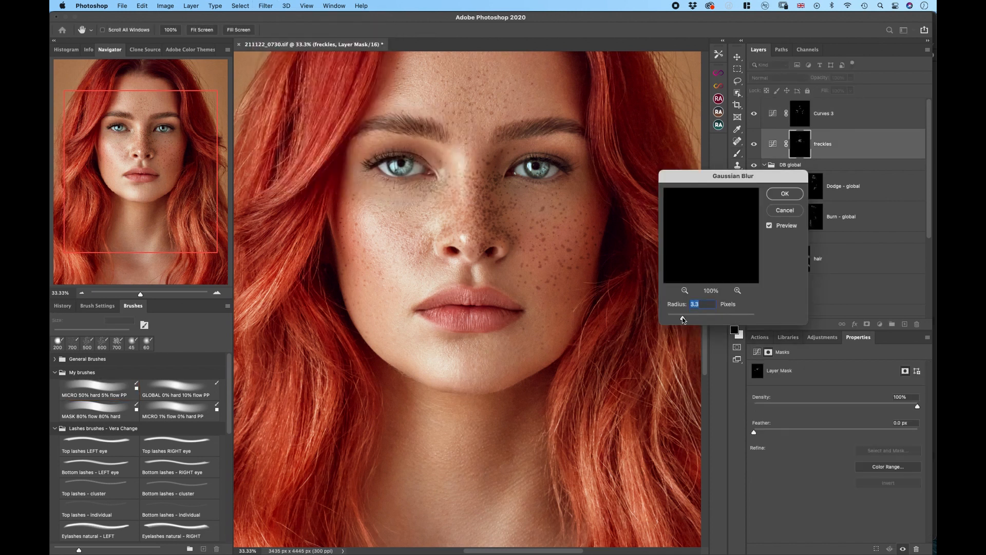
pyautogui.click(784, 191)
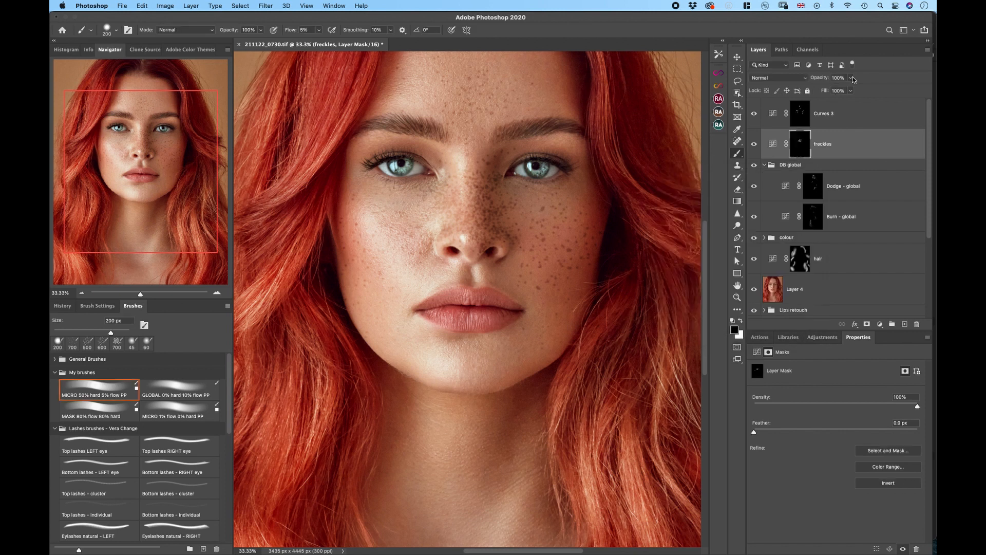
# - Lower the freckles layer's opacity to 58%, reduce the Curves 3 layer's opacity, and reselect the freckles layer
pyautogui.moveTo(850, 78); pyautogui.dragTo(832, 90)
pyautogui.click(754, 147)
pyautogui.click(754, 147)
pyautogui.click(832, 113)
pyautogui.moveTo(850, 78); pyautogui.dragTo(821, 88)
pyautogui.click(827, 145)
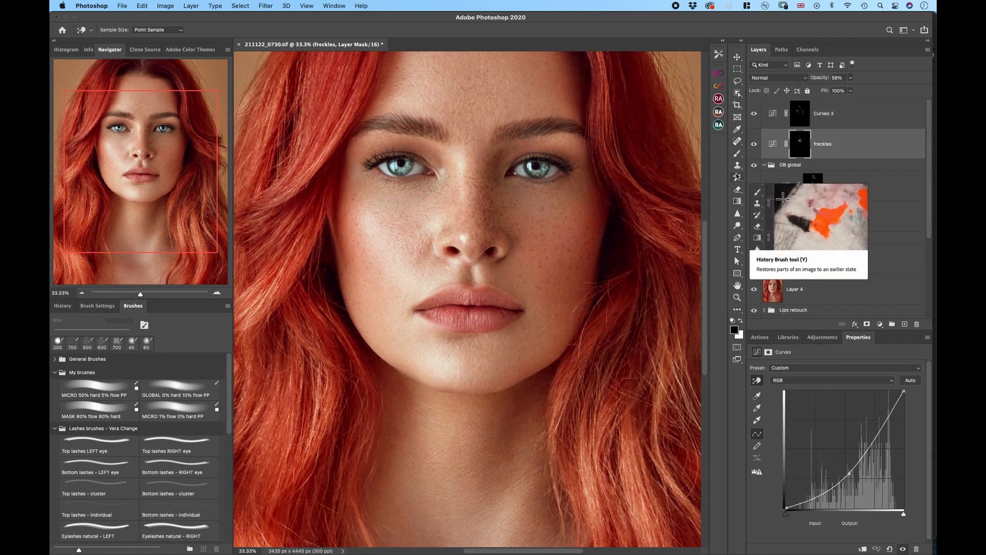
# - Fade the freckles over the nose on the freckles mask with a black brush at 400 px and 1% flow
pyautogui.click(738, 153)
pyautogui.press(']')
pyautogui.press(']')
pyautogui.press(']')
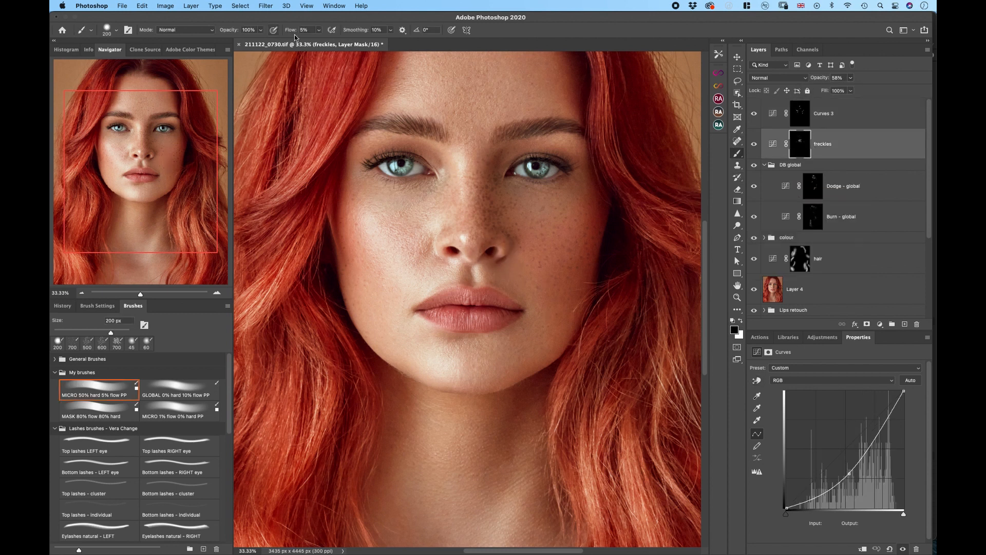
pyautogui.hotkey('shift', '0')
pyautogui.hotkey('shift', '1')
pyautogui.moveTo(493, 246)
pyautogui.mouseDown()
pyautogui.moveTo(491, 203)
pyautogui.moveTo(499, 248)
pyautogui.mouseUp()
pyautogui.press('super+minus')
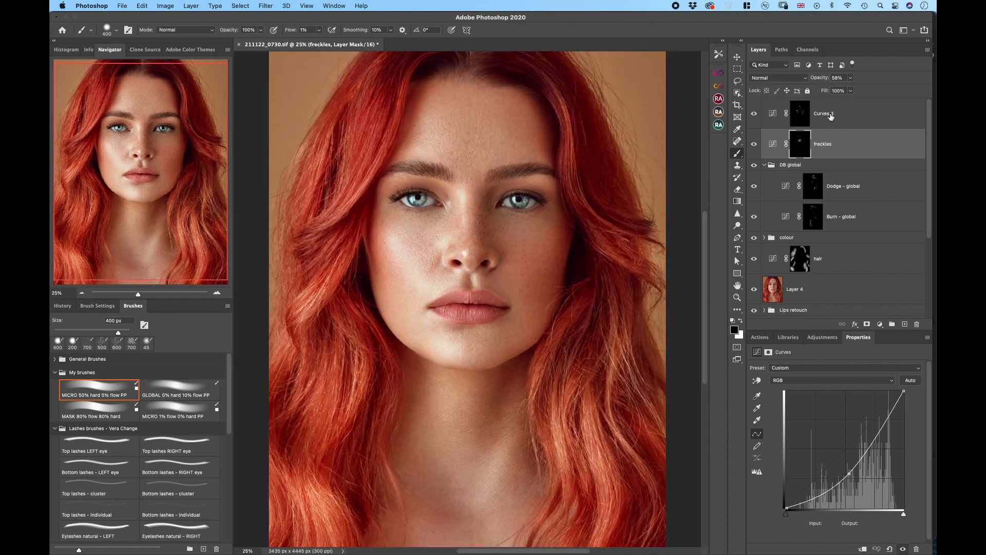
# - Group the Curves 3 and freckles layers, and compare the portrait with the group hidden and shown
pyautogui.keyDown('shift'); pyautogui.click(831, 115); pyautogui.keyUp('shift')
pyautogui.press('super+g')
pyautogui.click(754, 104)
pyautogui.click(754, 104)
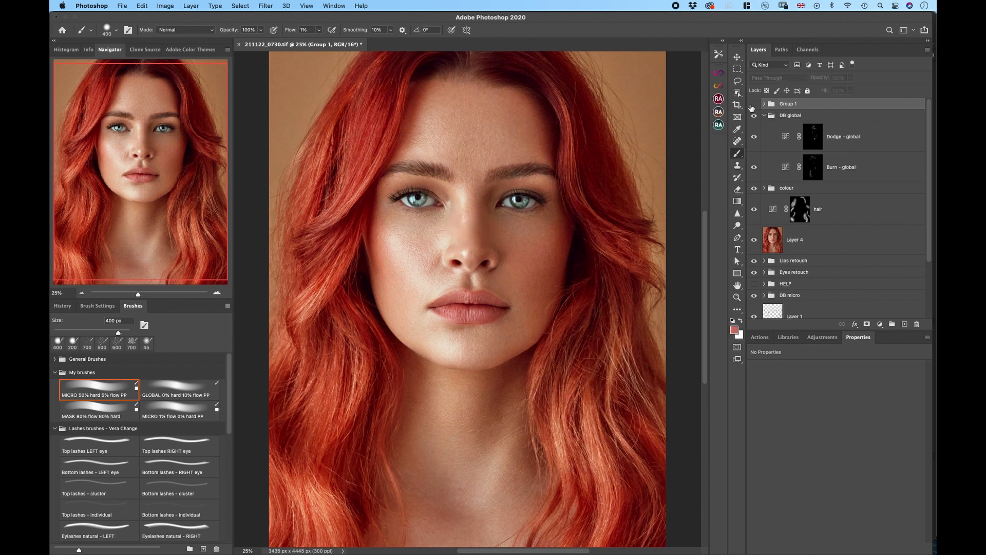
pyautogui.click(754, 103)
# - Examine the freckles up close and at full view by switching the freckles layer and its group off and on
pyautogui.press('super+plus')
pyautogui.press('super+plus')
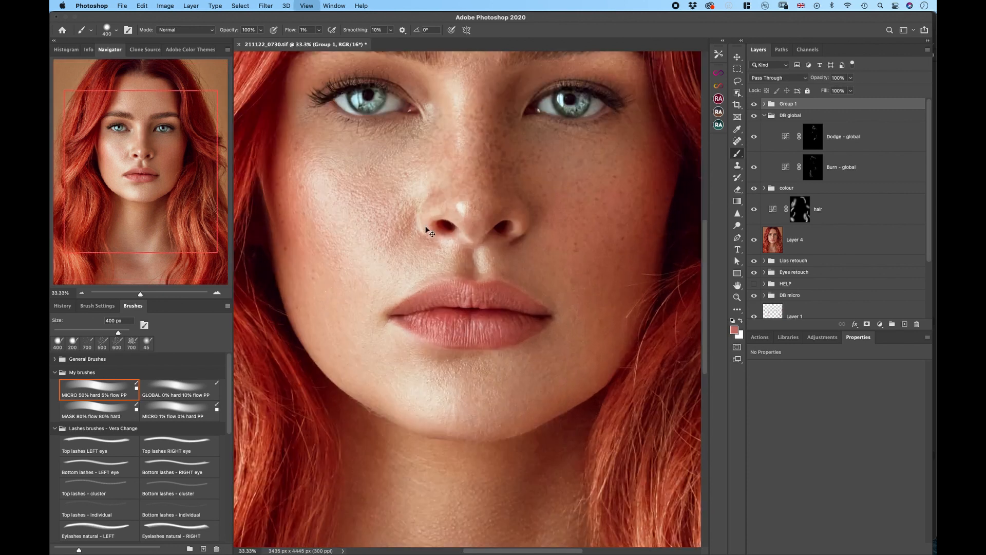
pyautogui.click(764, 104)
pyautogui.click(754, 155)
pyautogui.click(754, 155)
pyautogui.click(813, 155)
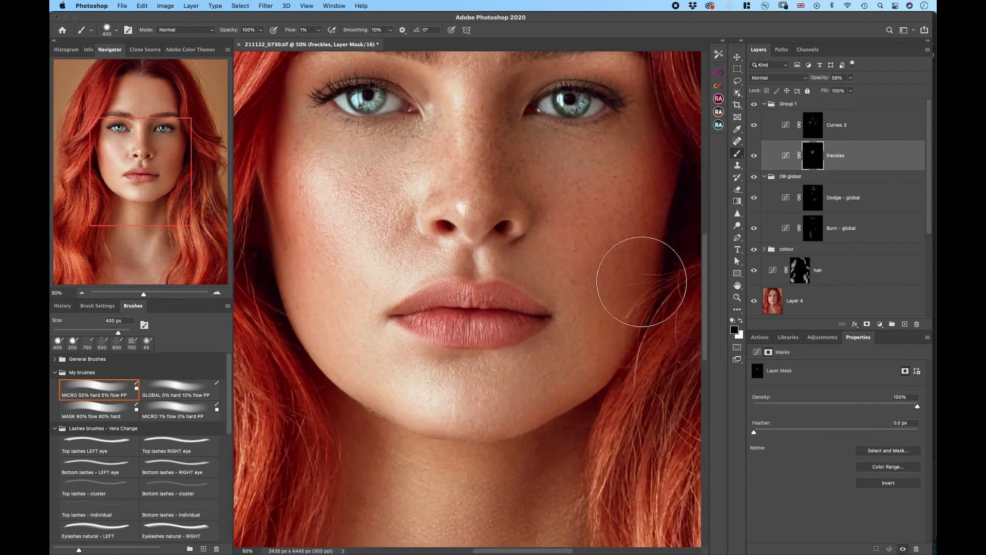
pyautogui.press('super+minus')
pyautogui.click(754, 104)
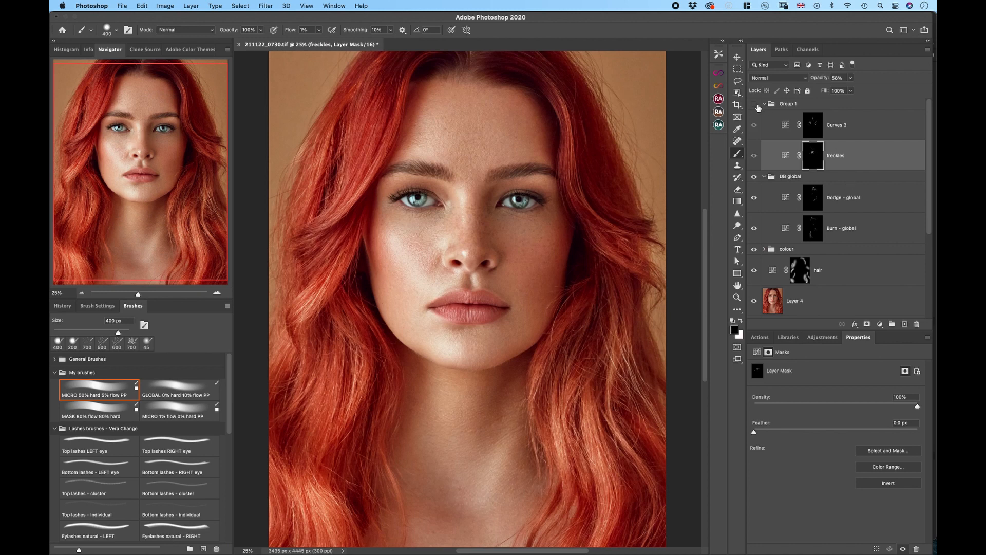
pyautogui.click(754, 104)
# - Switch to Capture One, sample the cheek's skin tone in the Color Editor, and narrow the selected range to exclude the red hair and lips
pyautogui.click(149, 104)
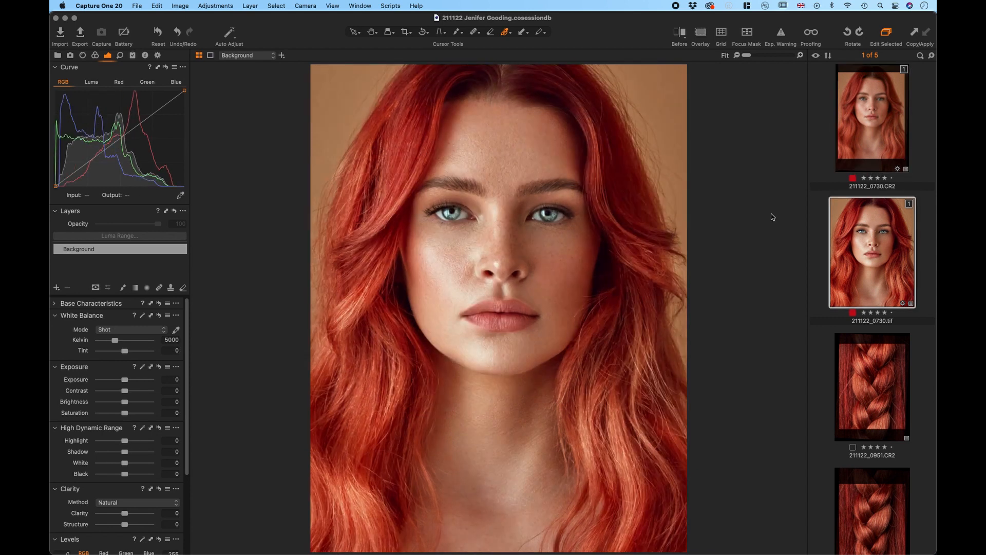
pyautogui.click(96, 56)
pyautogui.click(158, 293)
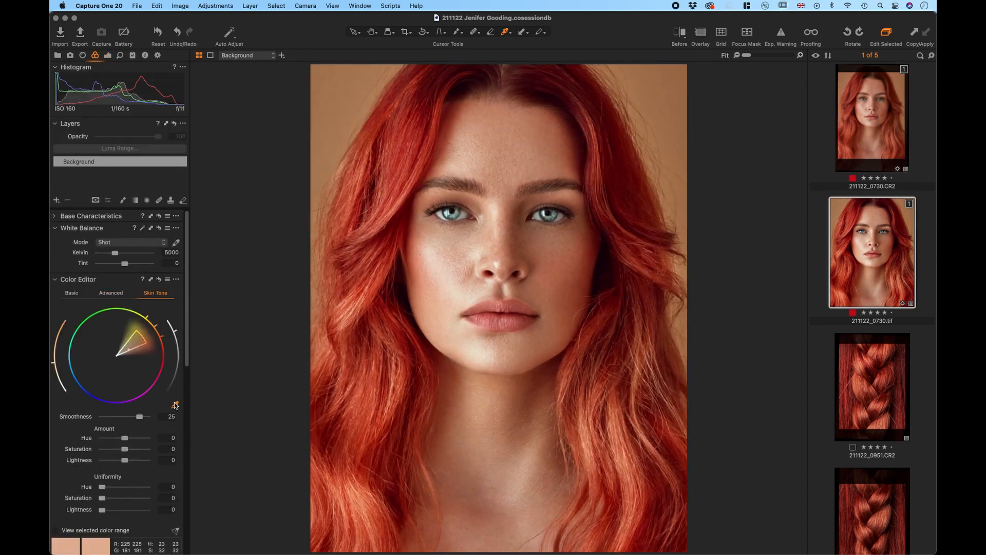
pyautogui.click(436, 341)
pyautogui.click(56, 530)
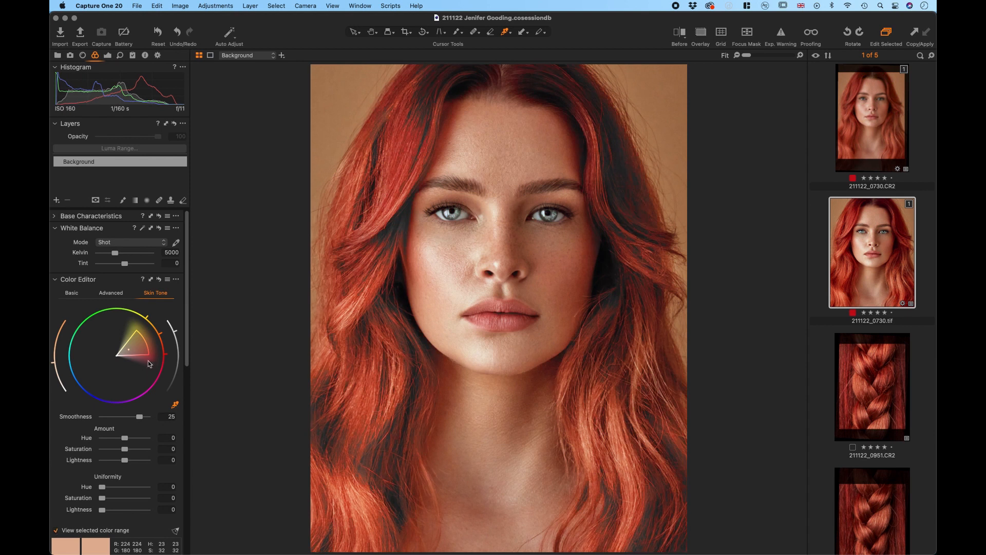
pyautogui.moveTo(150, 359); pyautogui.dragTo(148, 339)
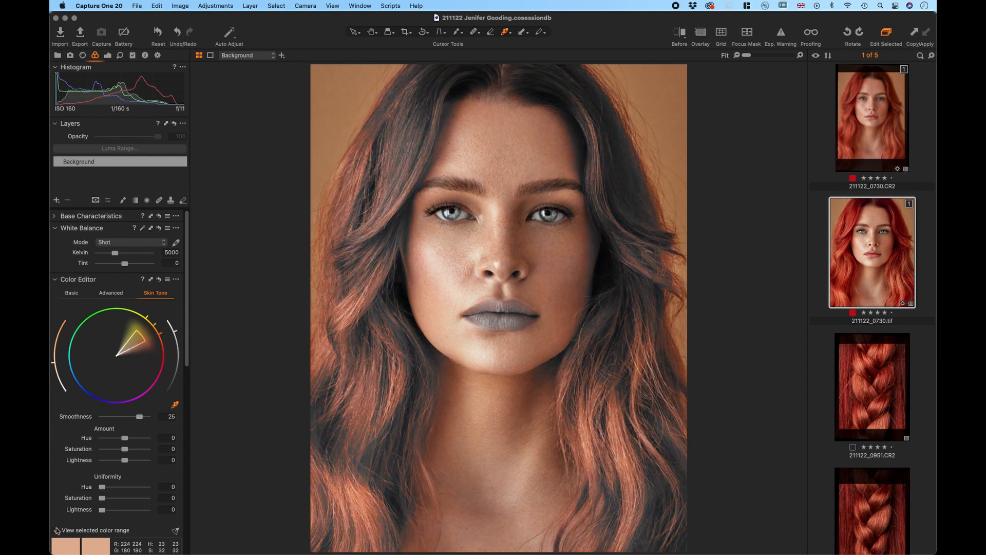
pyautogui.click(56, 530)
# - Even out the skin tone with uniformity Hue 10.3 and Saturation 29.7 and amount Hue -1.2, and compare the retouched TIFF with the raw photo
pyautogui.moveTo(103, 487); pyautogui.dragTo(118, 497)
pyautogui.moveTo(124, 438); pyautogui.dragTo(119, 442)
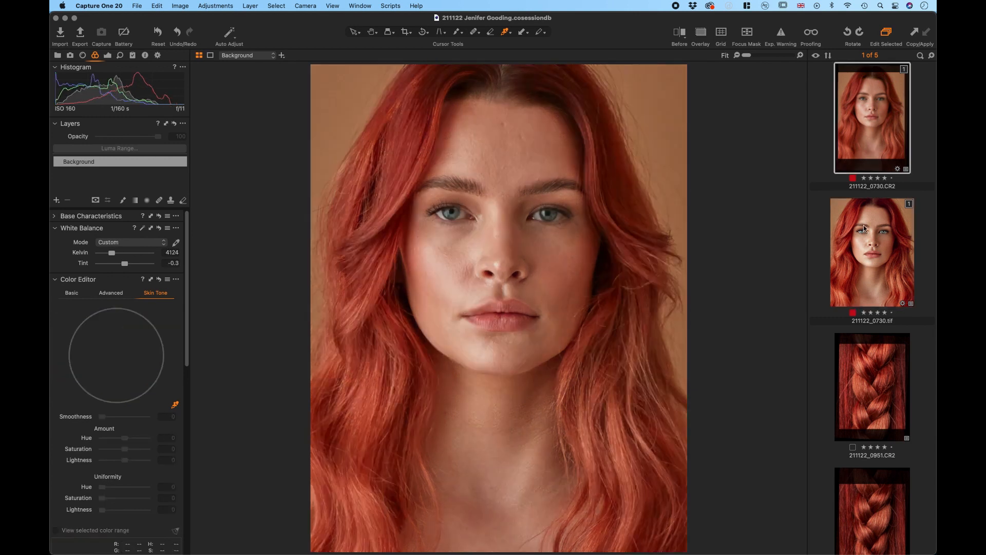
pyautogui.scroll(2, 569, 248)
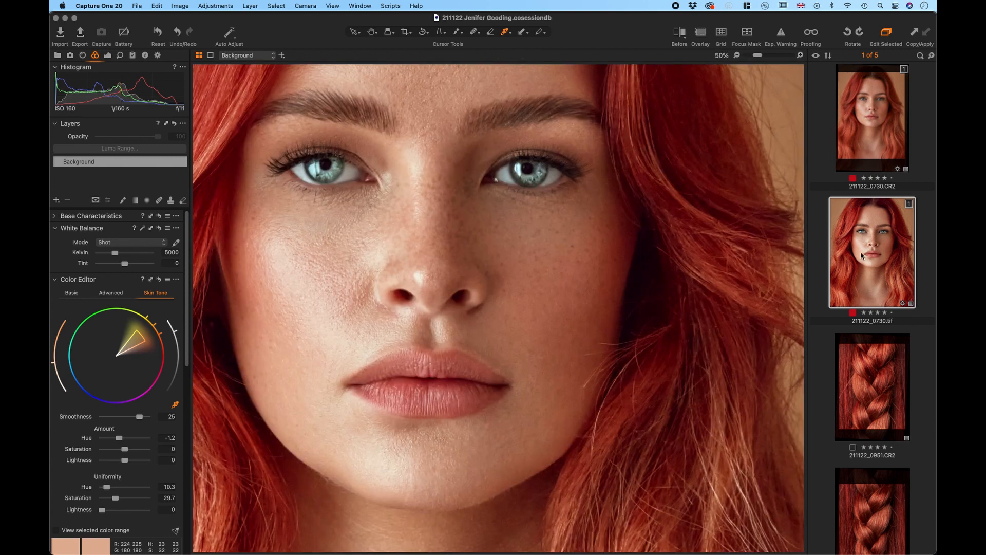